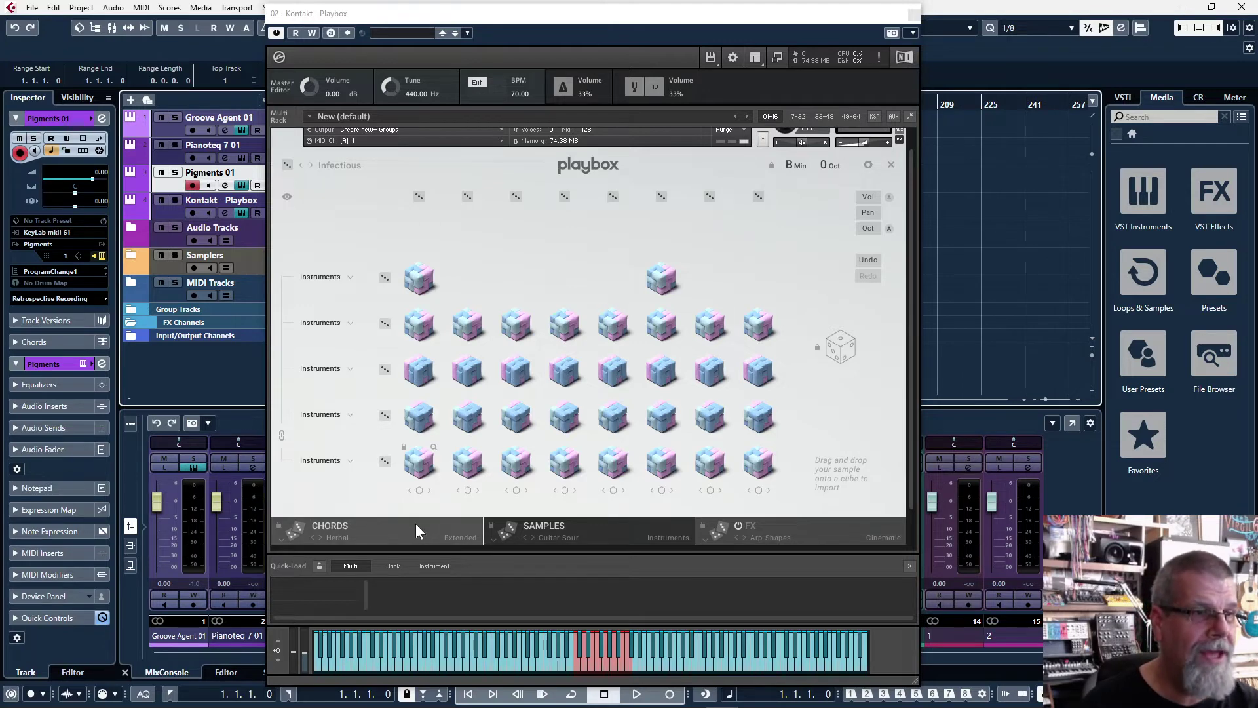
# - View Playbox's Chords, Samples and FX pages in turn, finishing on the Samples page
pyautogui.click(383, 530)
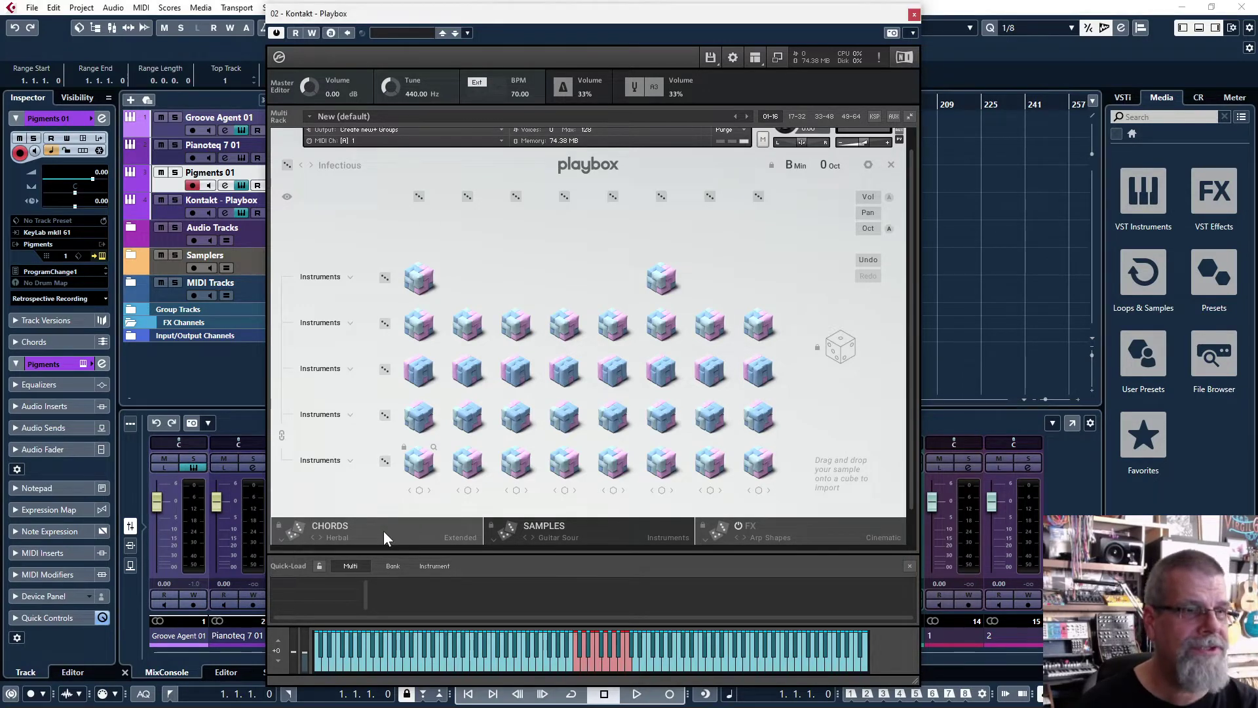
pyautogui.click(564, 525)
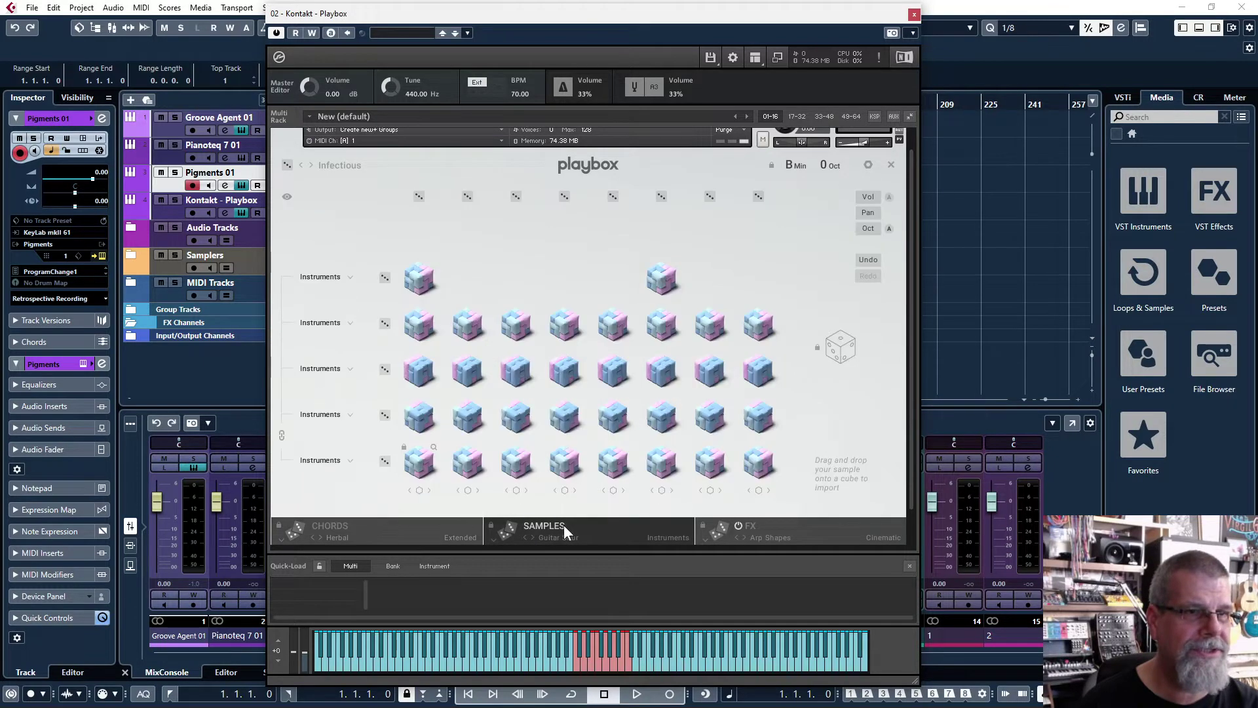
pyautogui.click(824, 524)
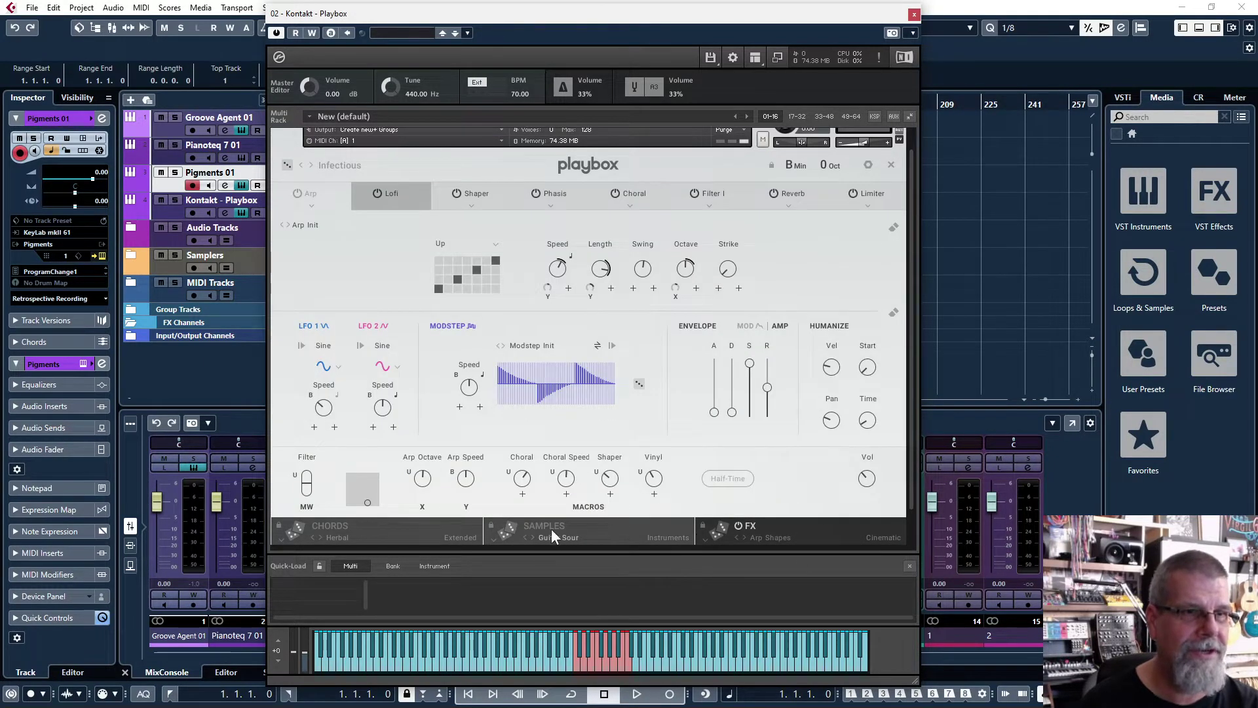
pyautogui.click(591, 527)
pyautogui.click(380, 524)
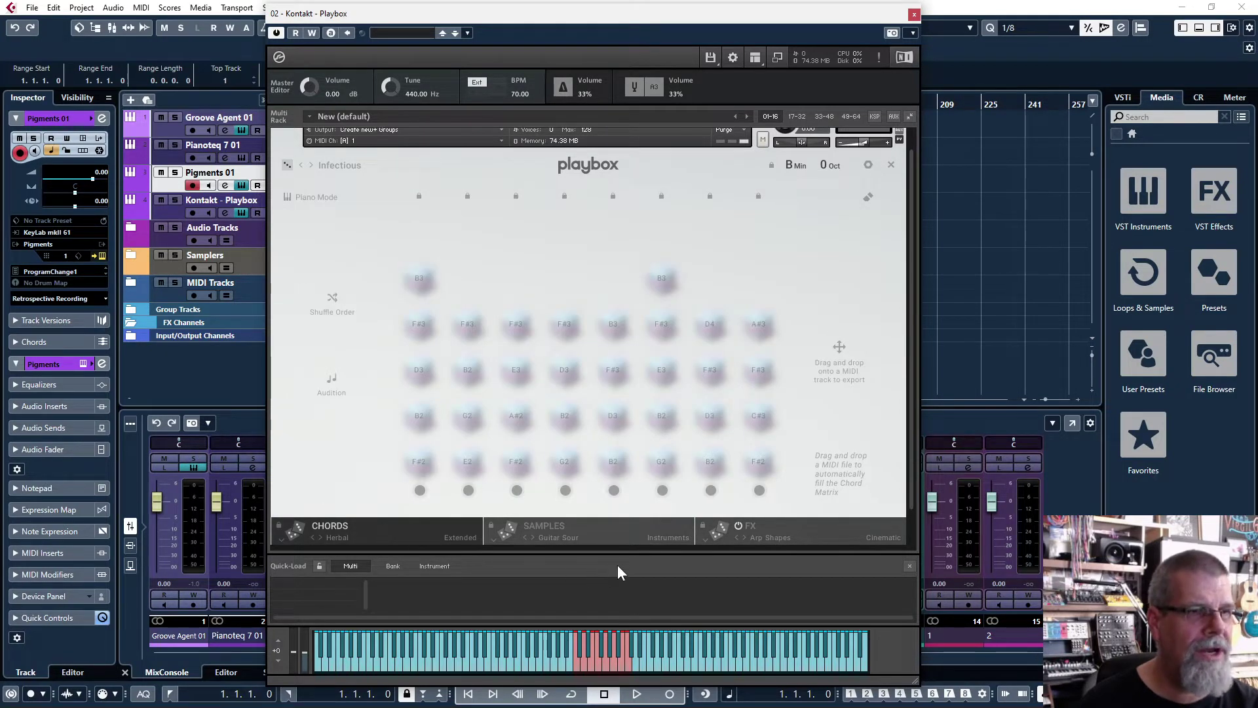
pyautogui.click(568, 523)
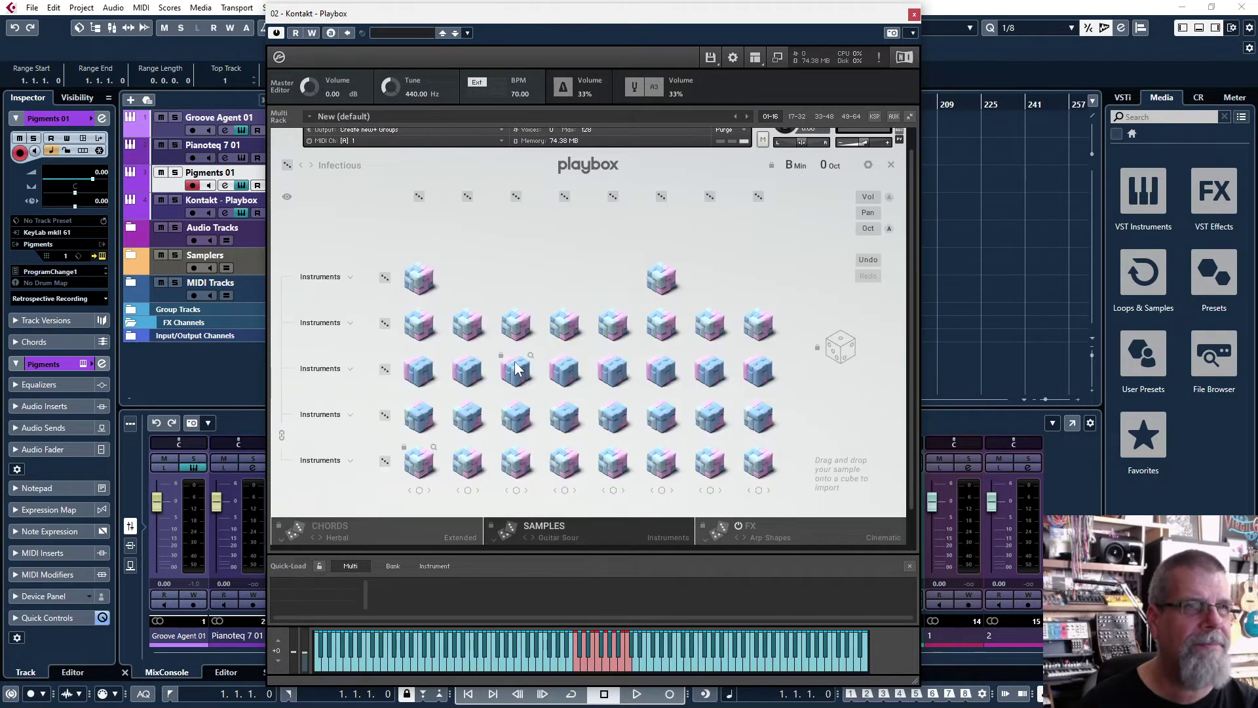
# - Look through the Global Presets list up to its beginning, keeping the current preset, and return to the Samples page
pyautogui.click(340, 166)
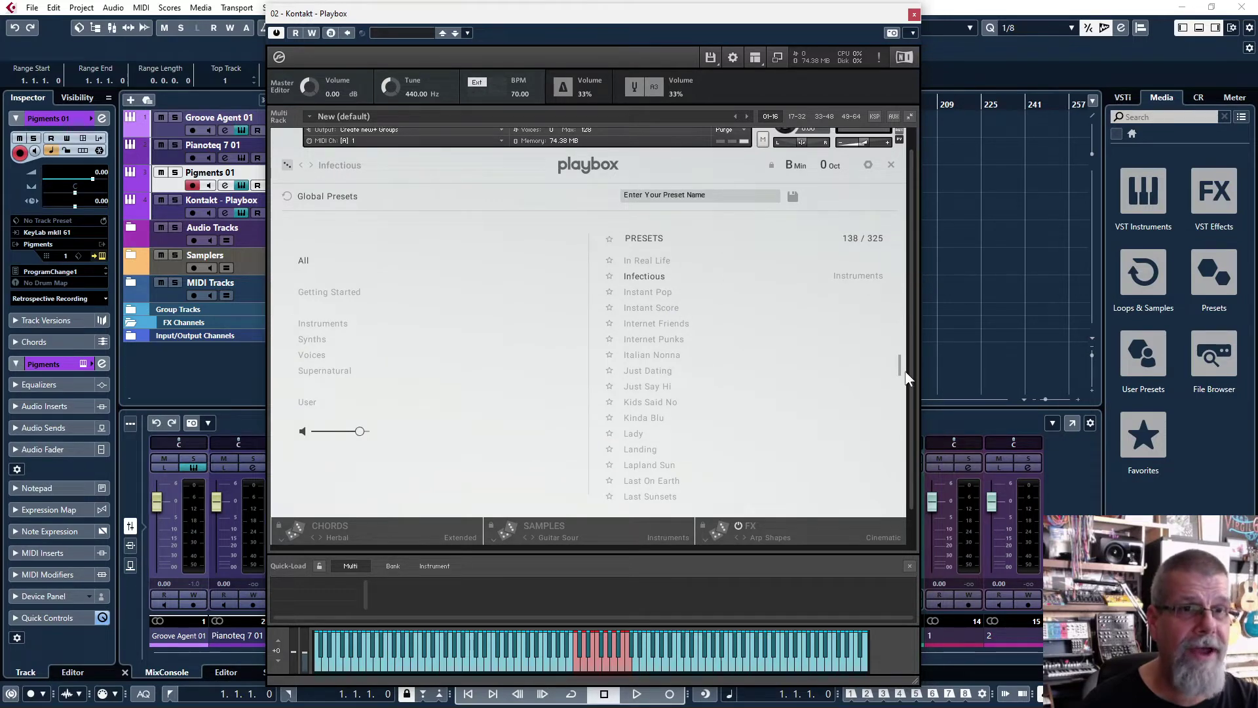
pyautogui.scroll(-2, 901, 379)
pyautogui.moveTo(902, 379); pyautogui.dragTo(918, 273)
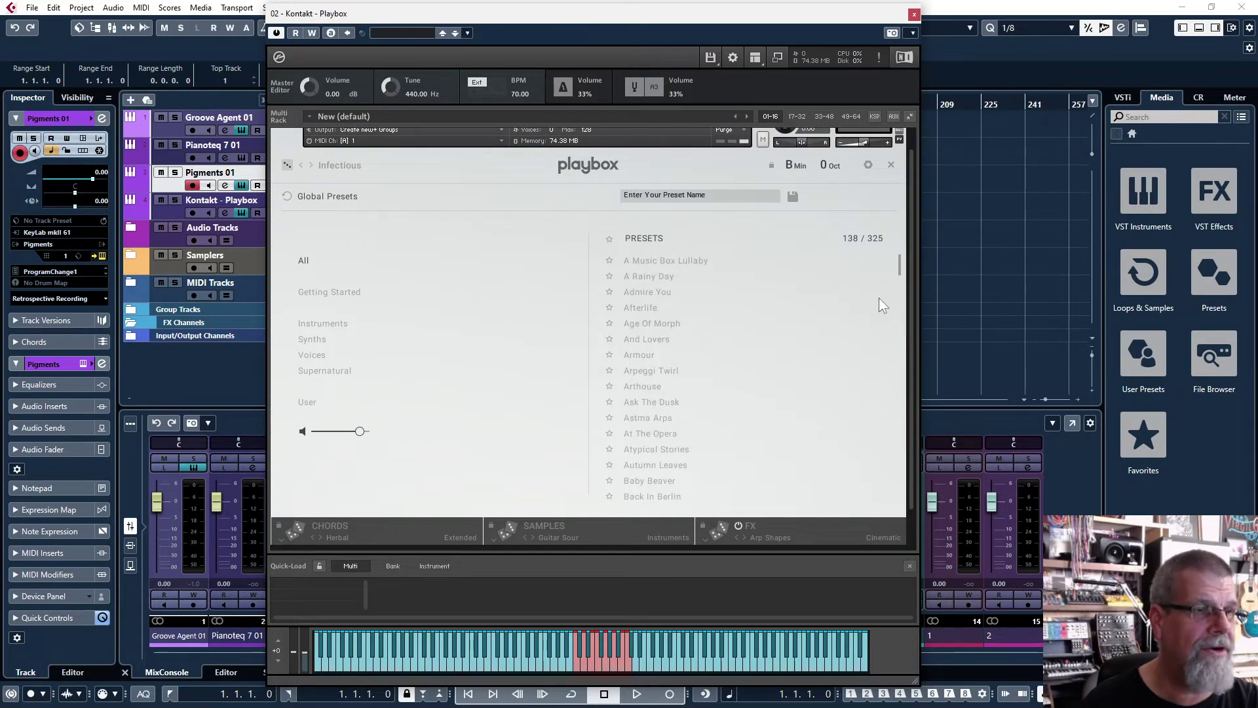
pyautogui.click(549, 527)
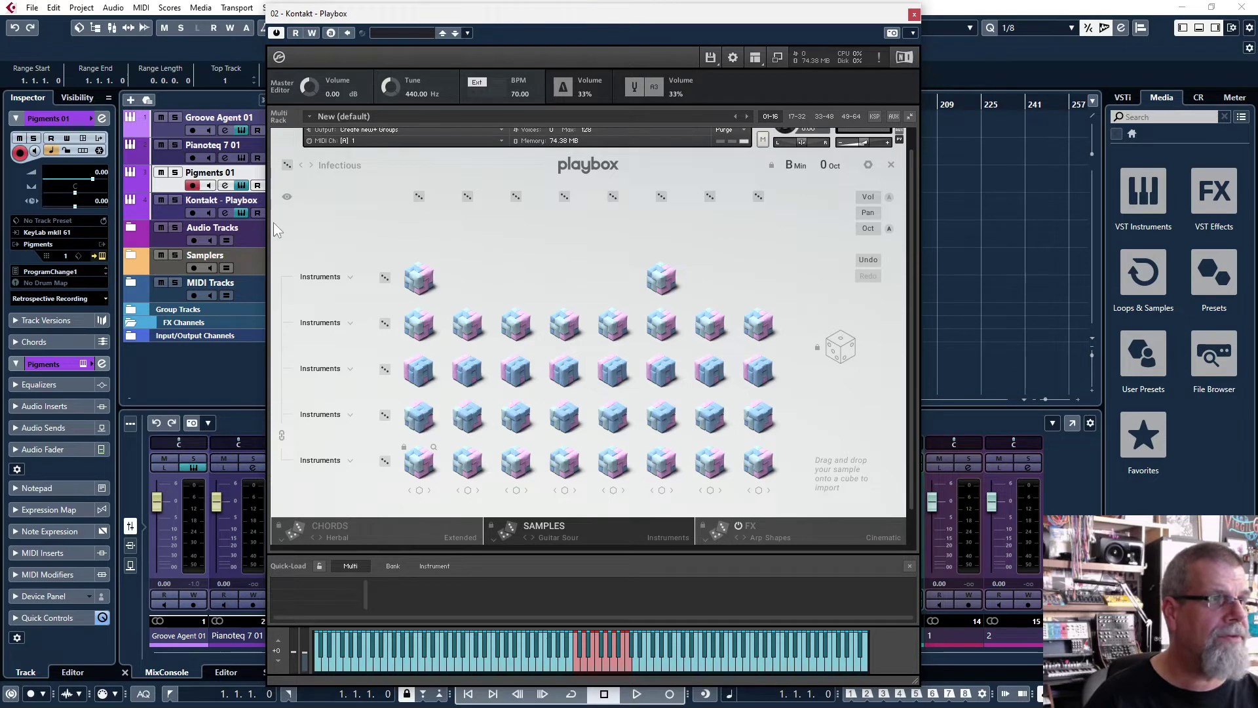
# - Make Kontakt - Playbox the active track, load the global preset New Adventure, and show its sample cubes
pyautogui.click(167, 207)
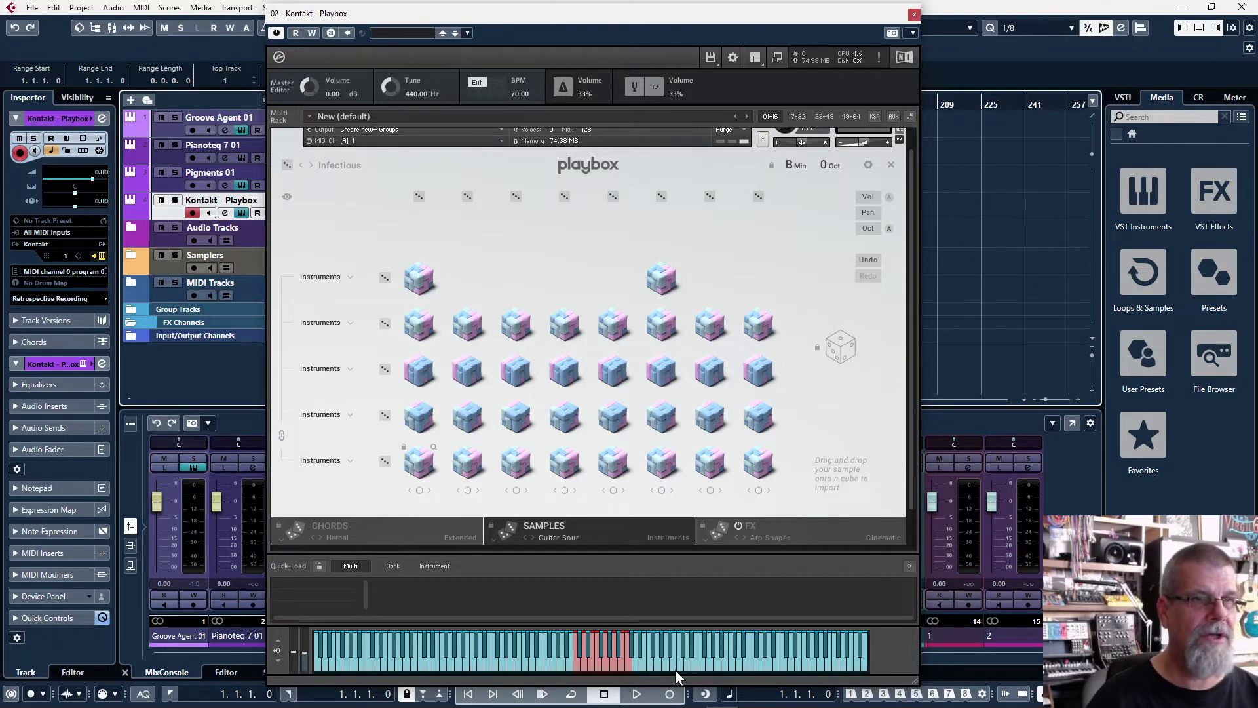
pyautogui.moveTo(414, 367)
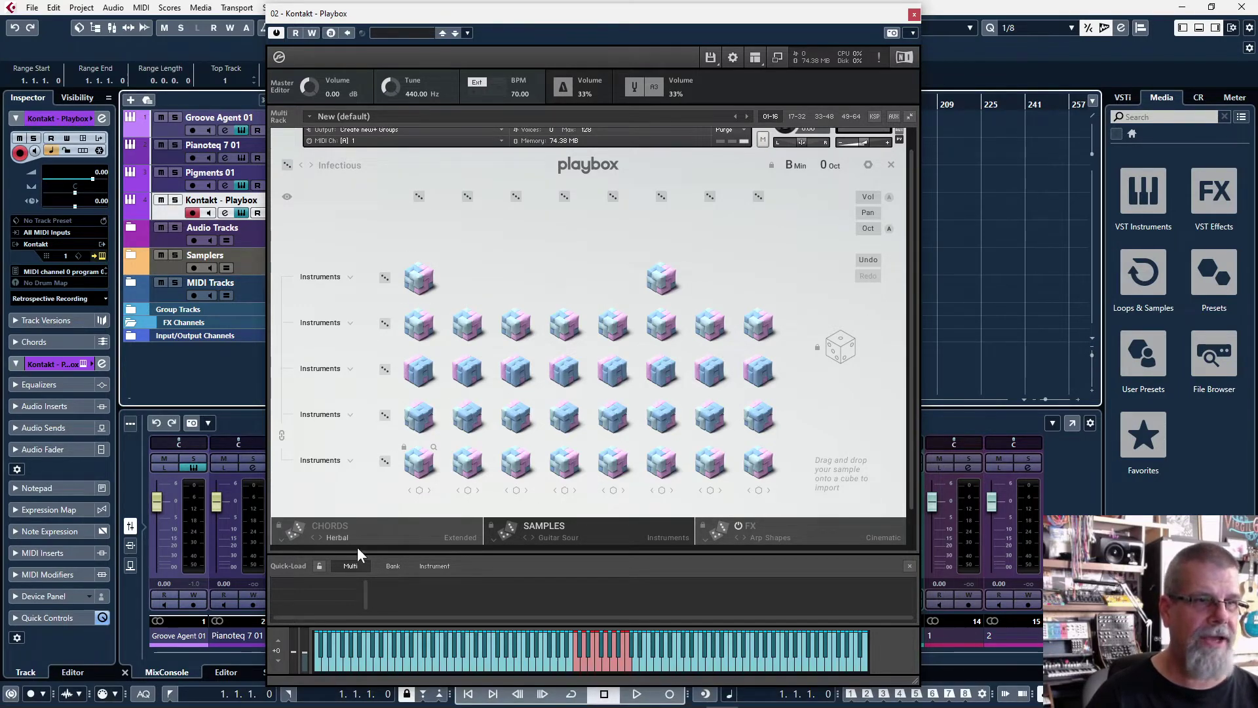
pyautogui.click(343, 166)
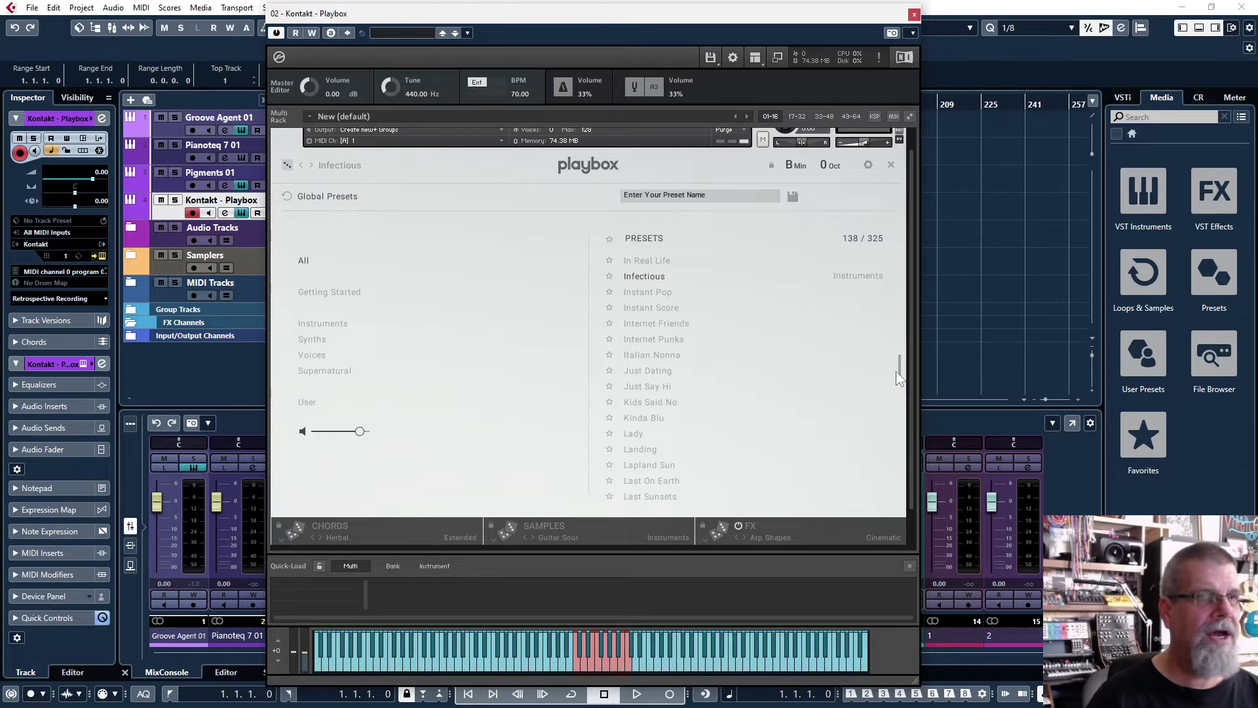
pyautogui.moveTo(898, 364); pyautogui.dragTo(910, 396)
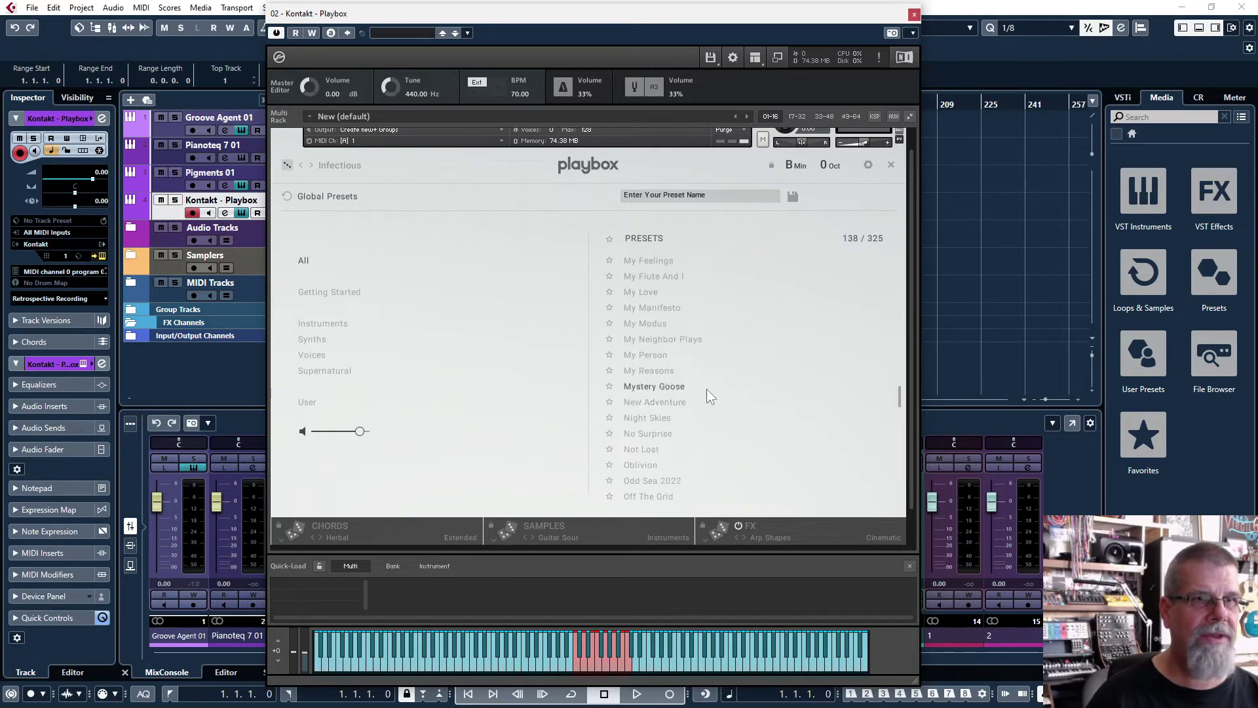
pyautogui.click(659, 401)
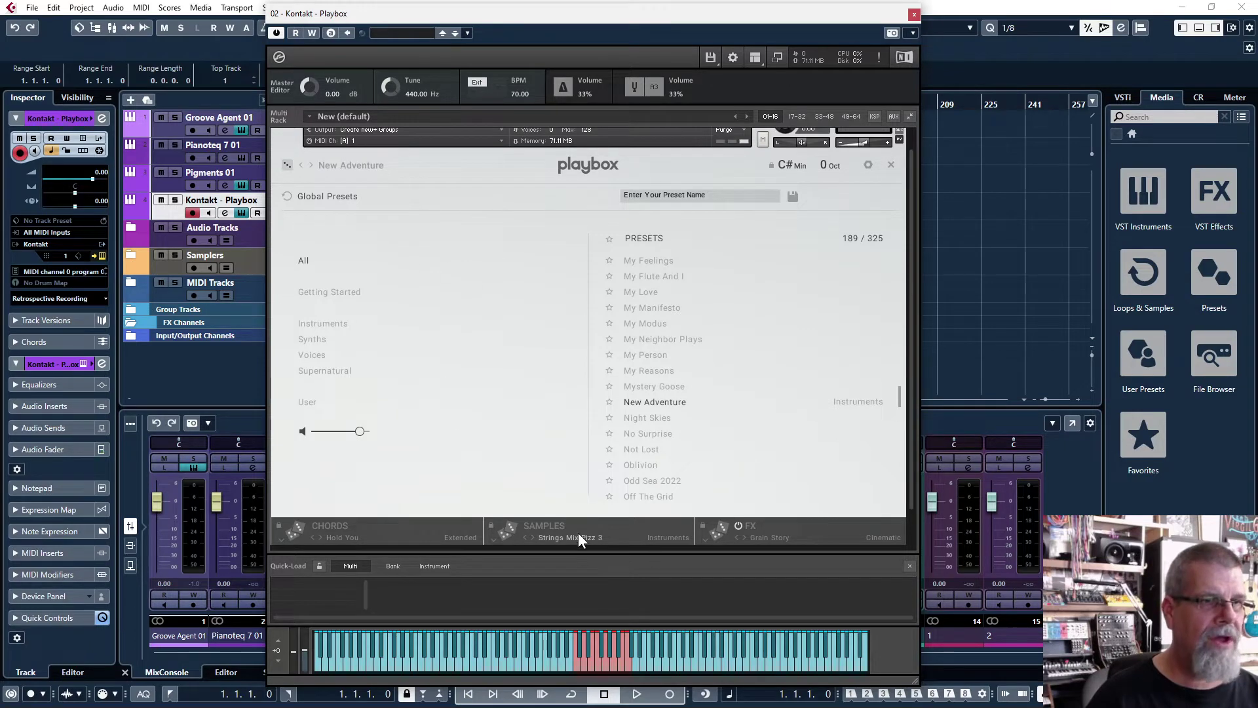
pyautogui.click(544, 524)
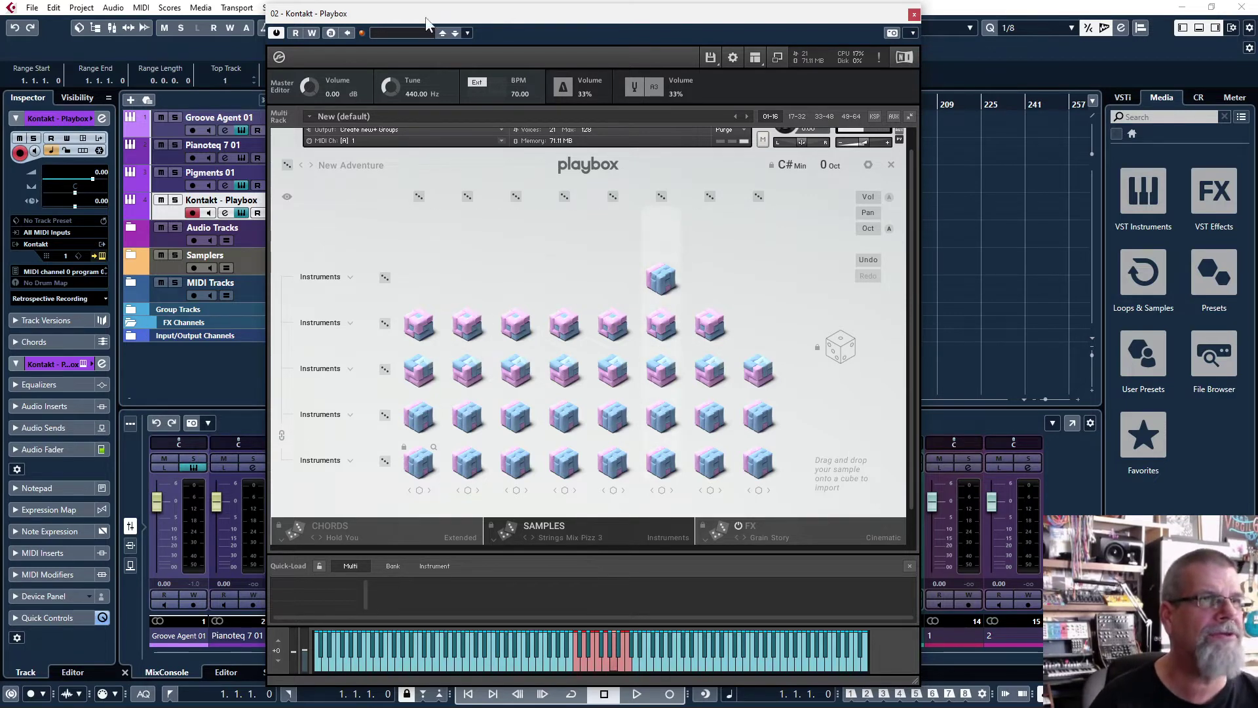
# - Raise the Kontakt - Playbox mixer channel to 4.62 dB and the instrument's own volume in Kontakt to 5.0
pyautogui.moveTo(430, 10); pyautogui.dragTo(757, 66)
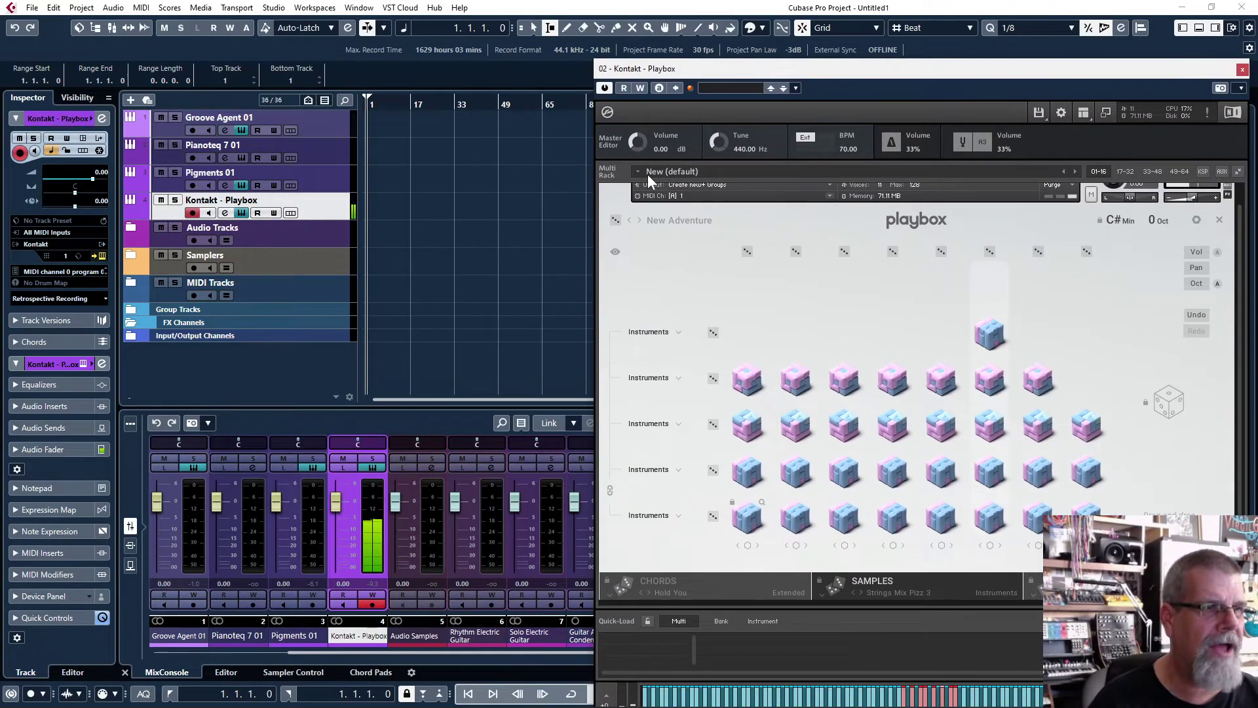
pyautogui.moveTo(340, 497); pyautogui.dragTo(345, 485)
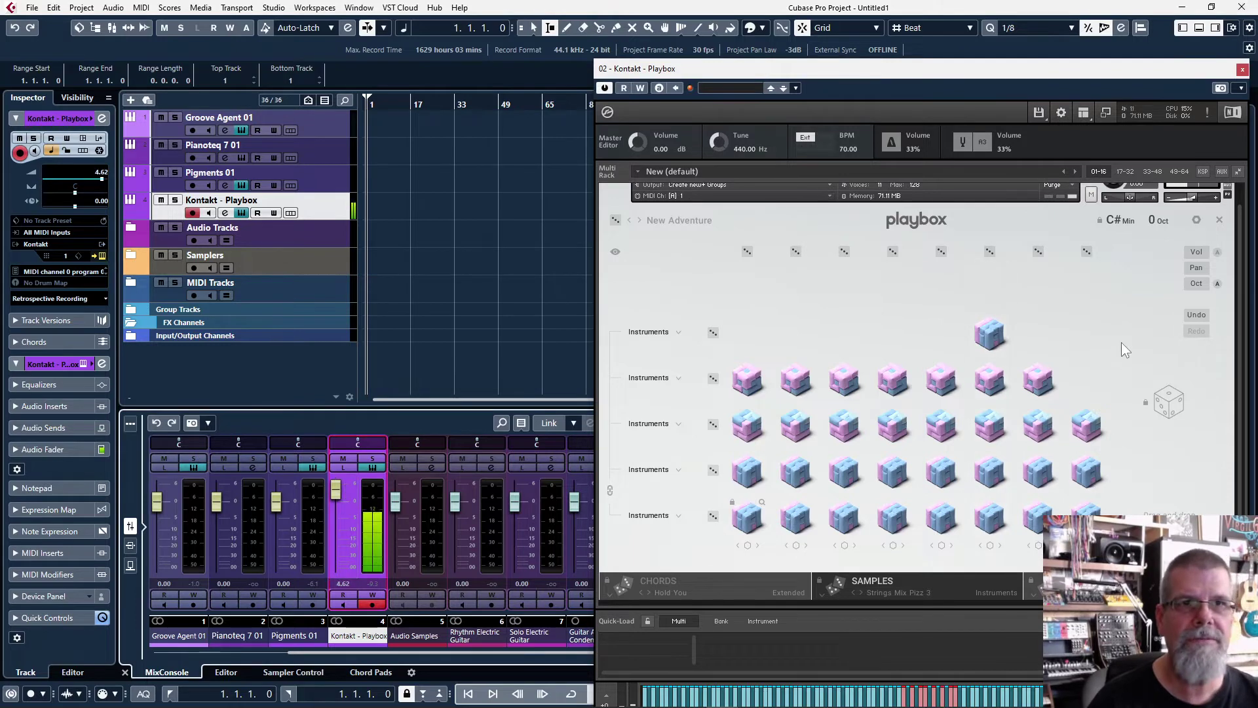
pyautogui.click(1196, 199)
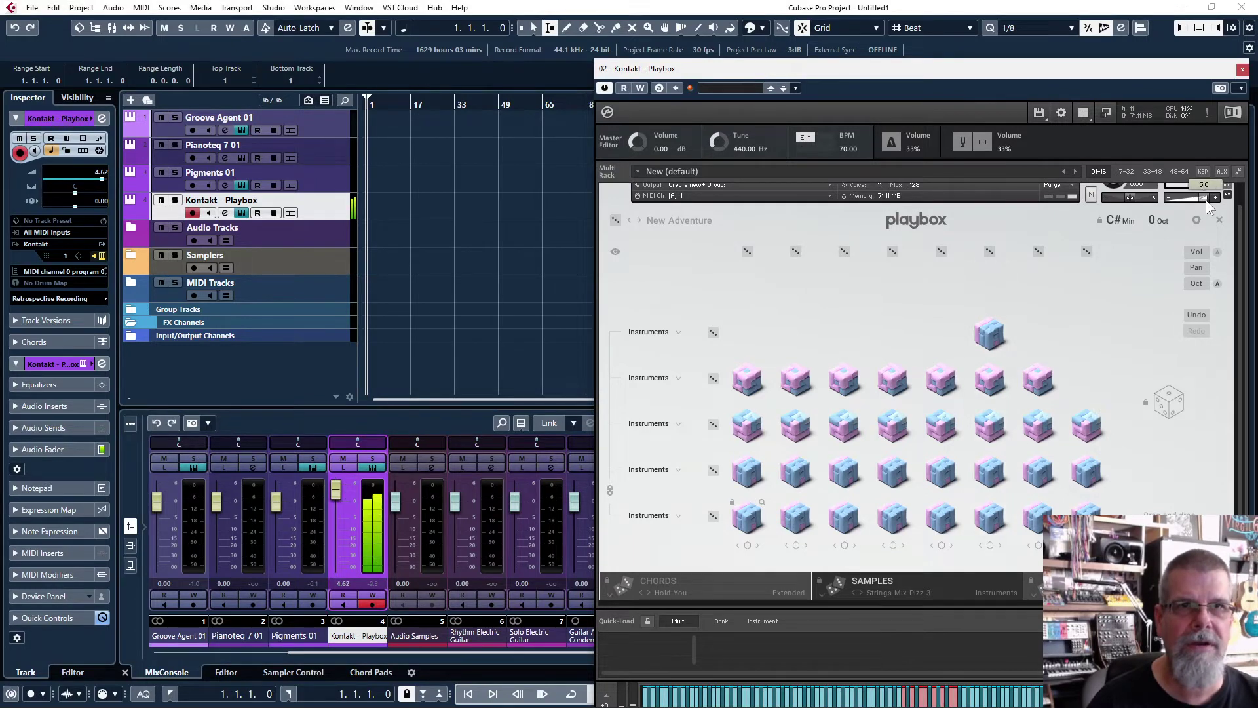
pyautogui.moveTo(926, 77); pyautogui.dragTo(694, 38)
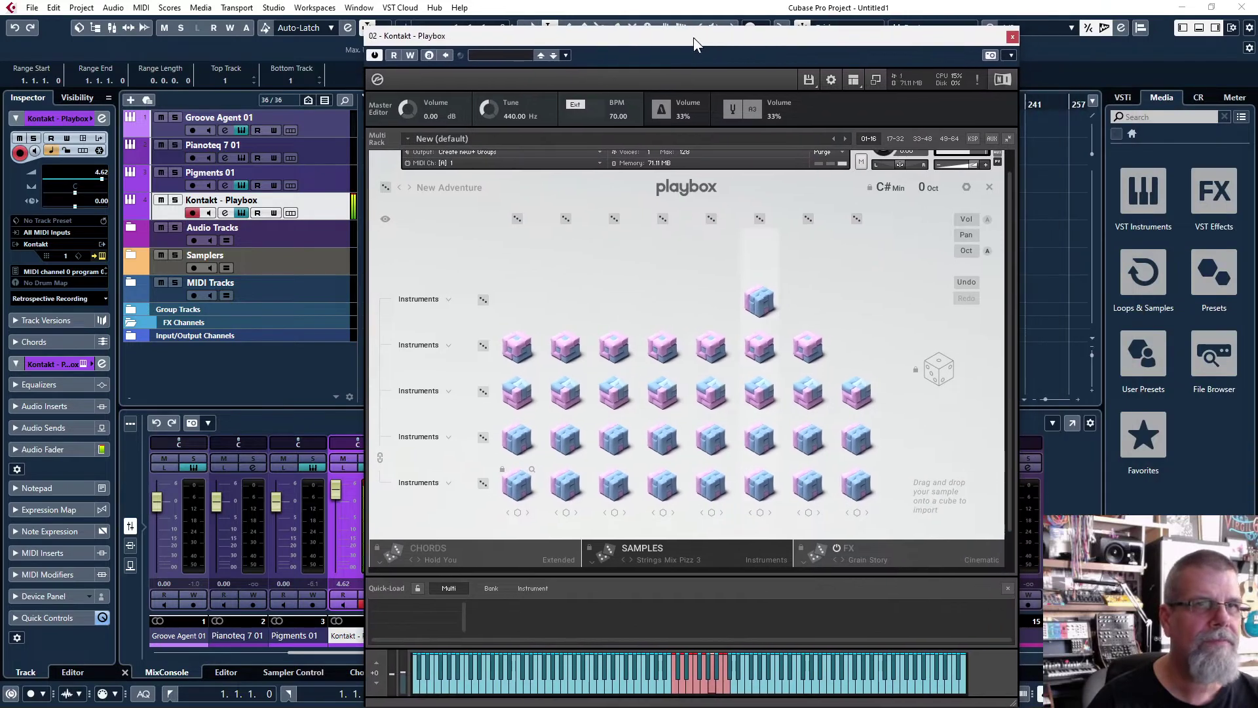
# - Randomize the whole Playbox preset, and assign the Bass category with freshly randomized samples to the lowest cube row
pyautogui.click(386, 187)
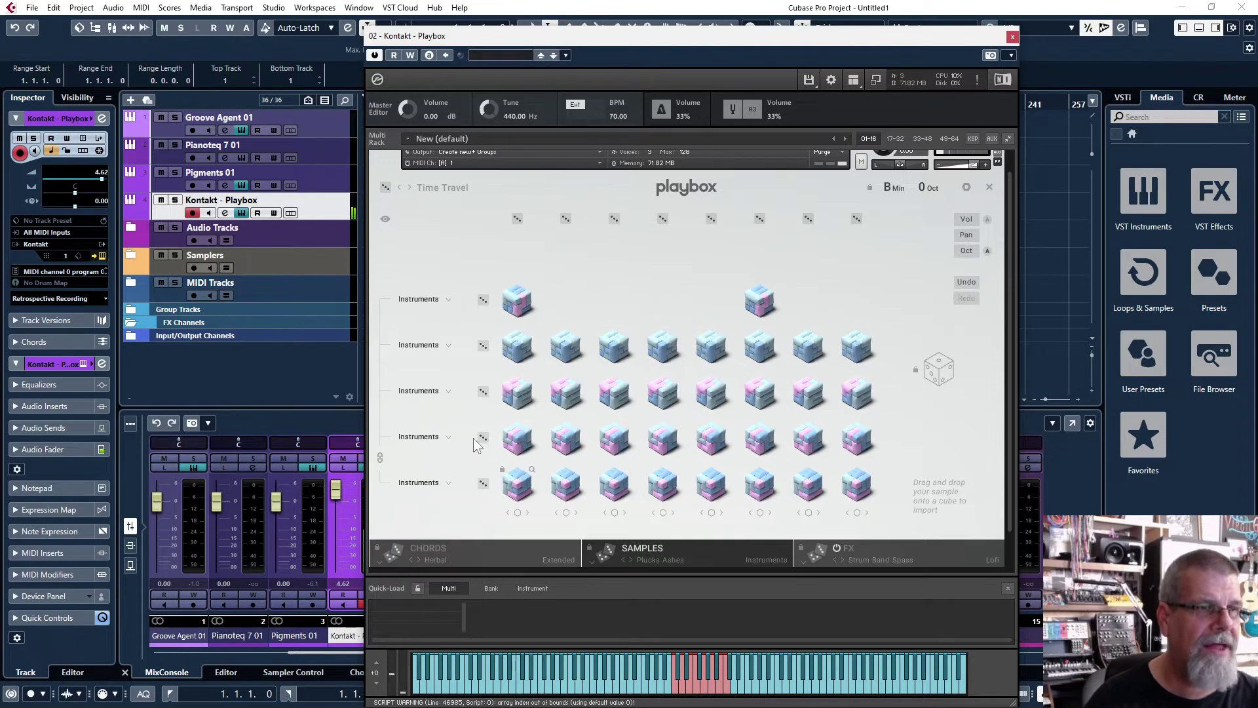
pyautogui.click(447, 483)
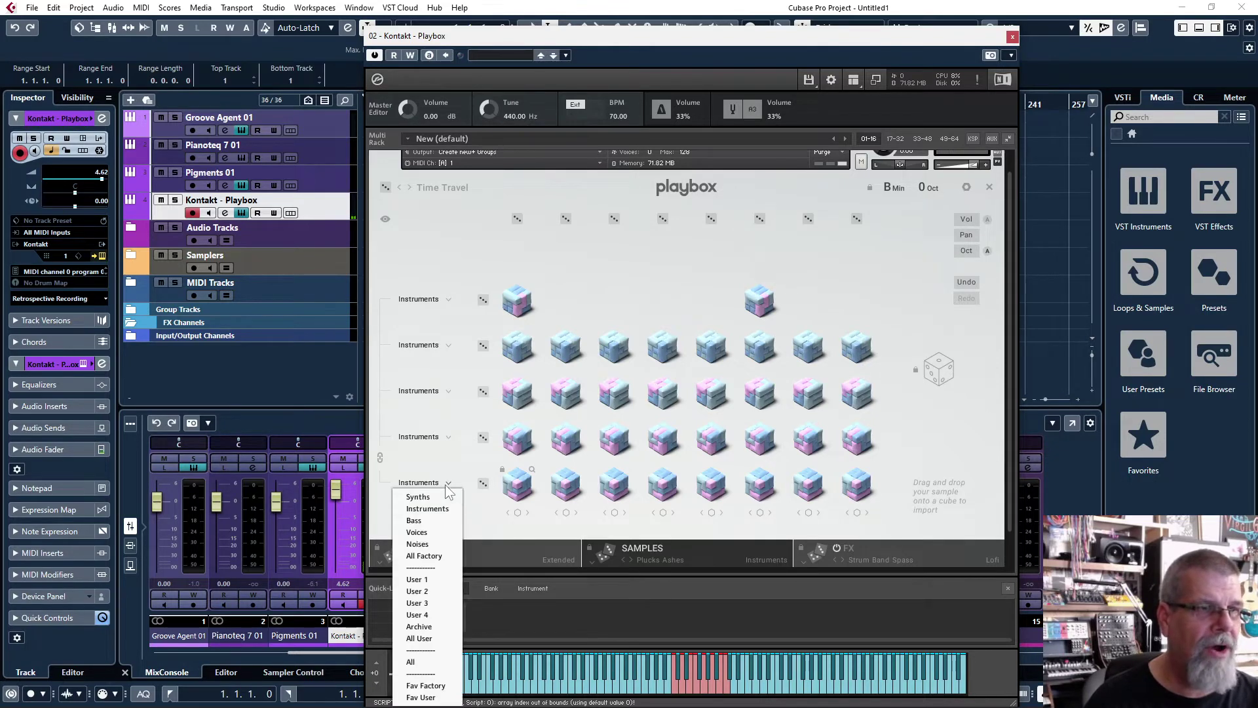
pyautogui.click(431, 520)
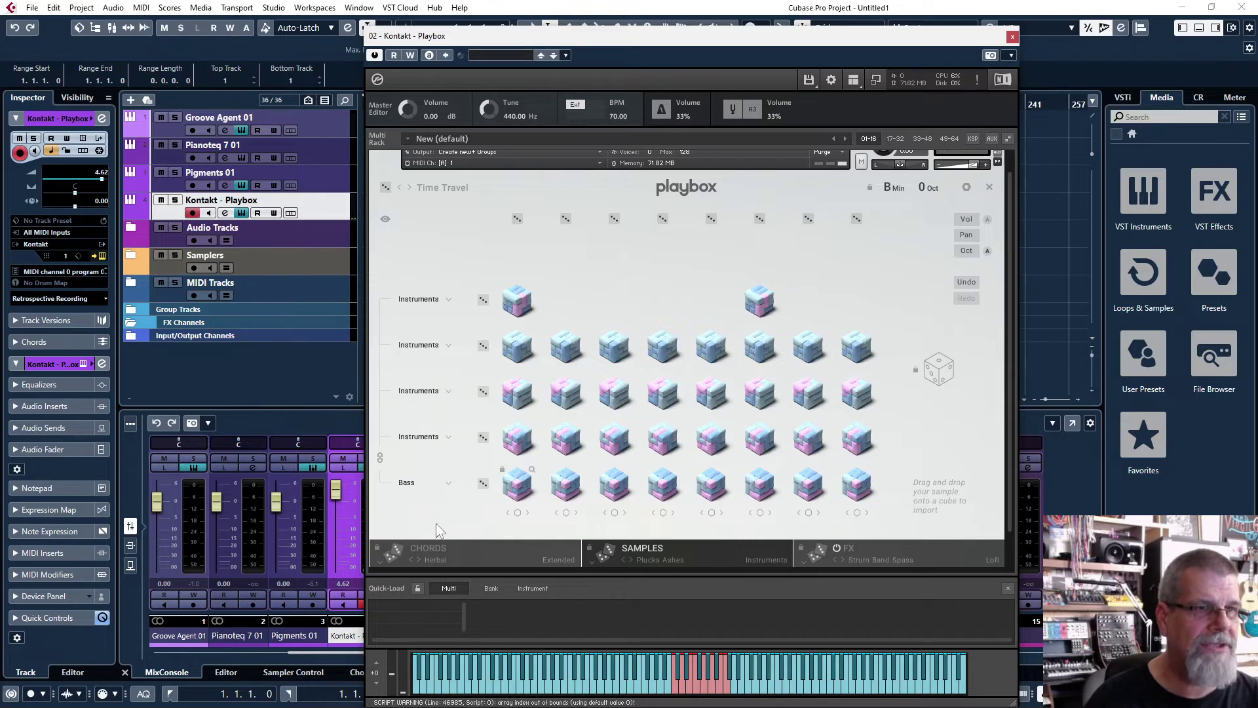
pyautogui.click(484, 483)
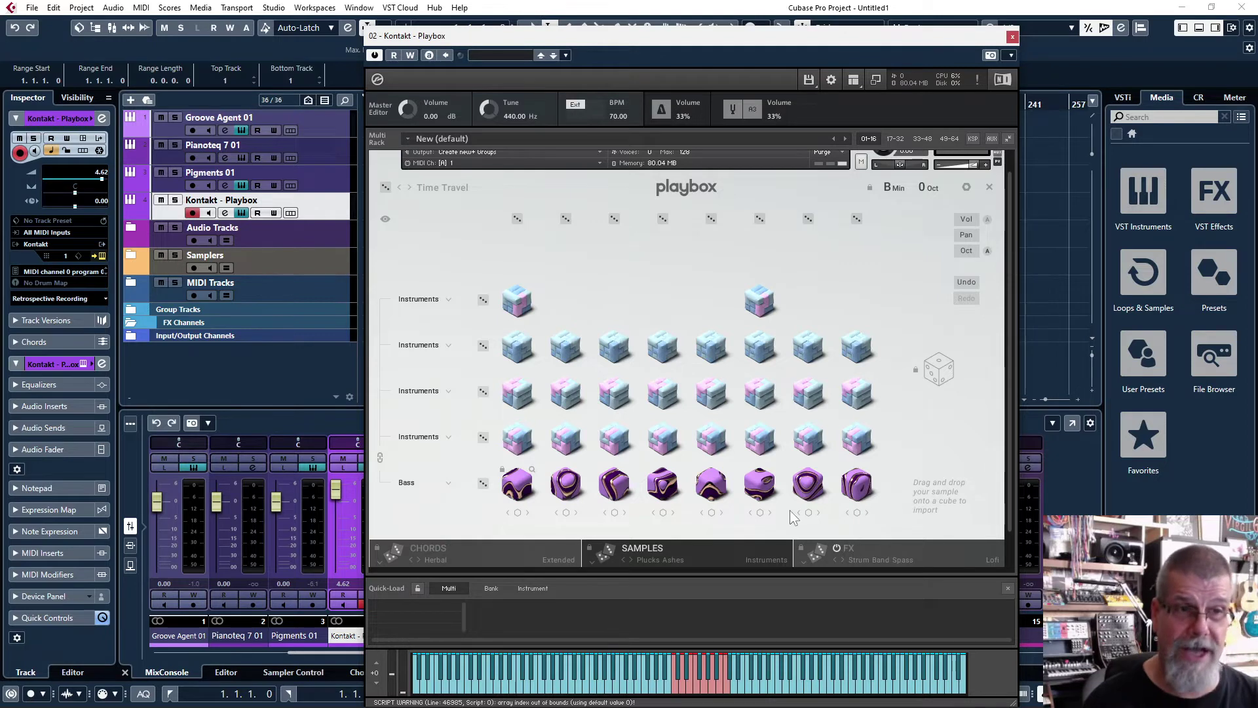
# - Assign the Synths category to the cube row directly above Bass and randomize that row's samples
pyautogui.click(448, 437)
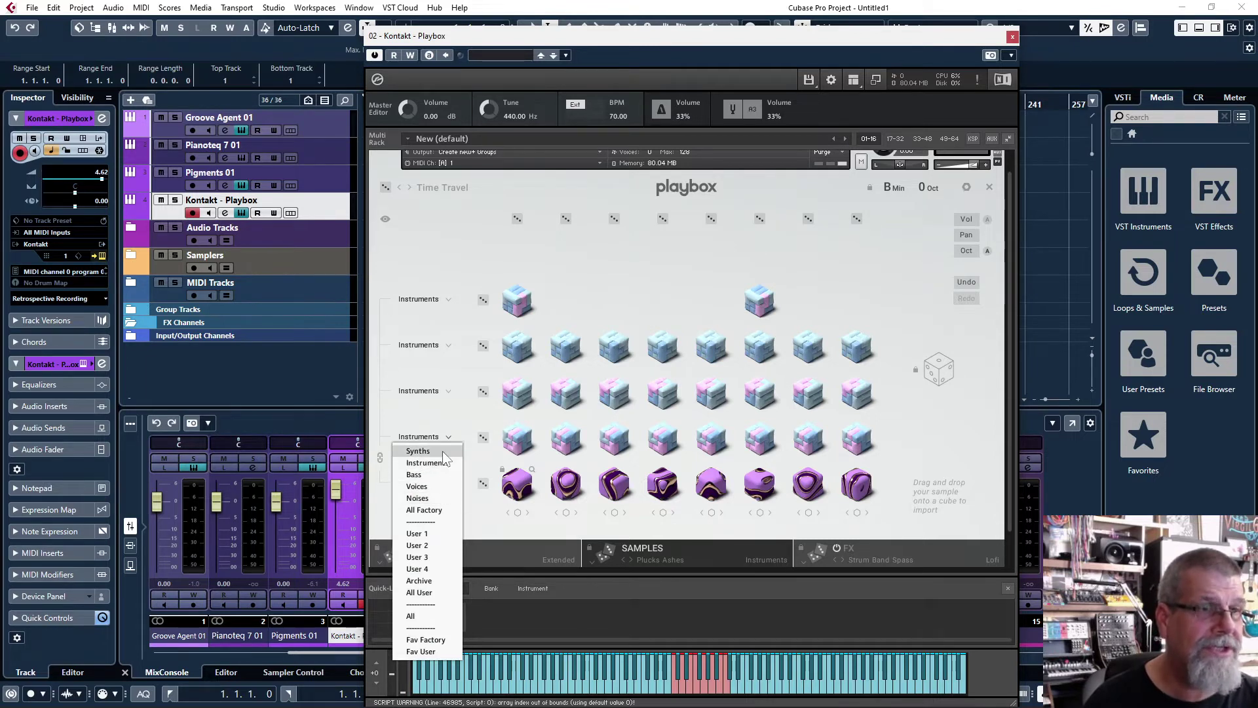
pyautogui.click(442, 450)
pyautogui.click(482, 437)
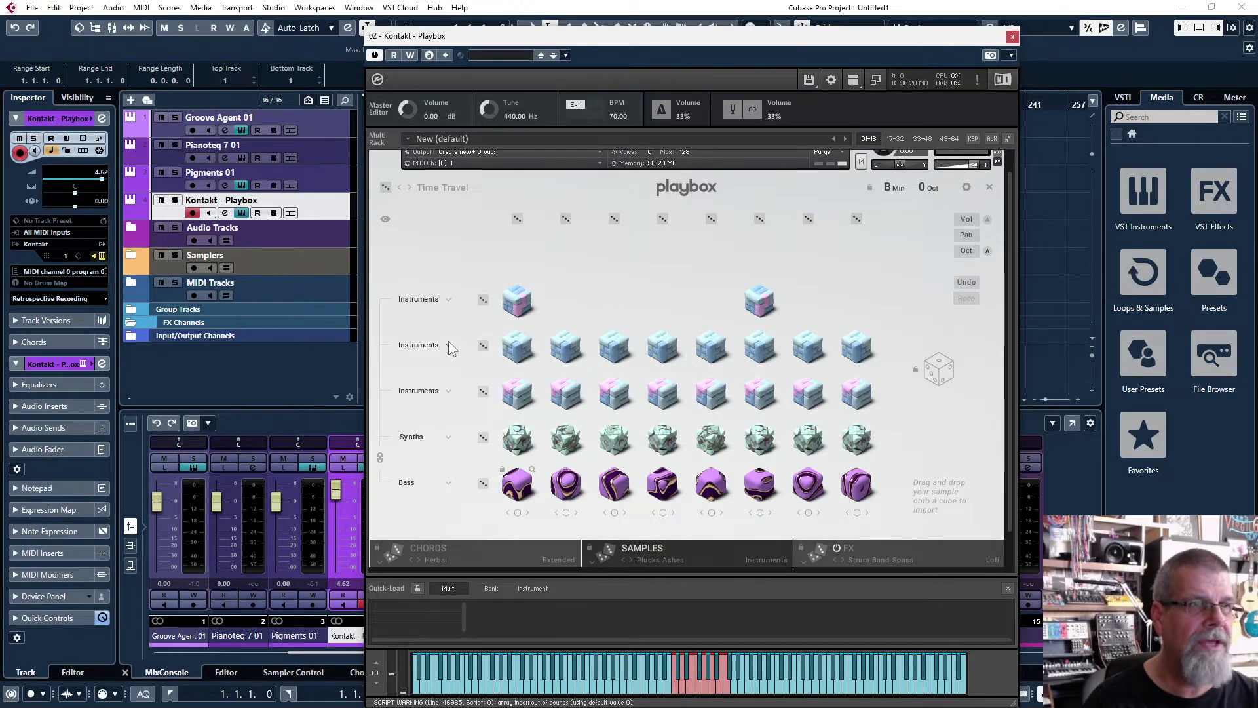
# - Assign the Voices category to the second cube row from the top and randomize its samples
pyautogui.click(483, 346)
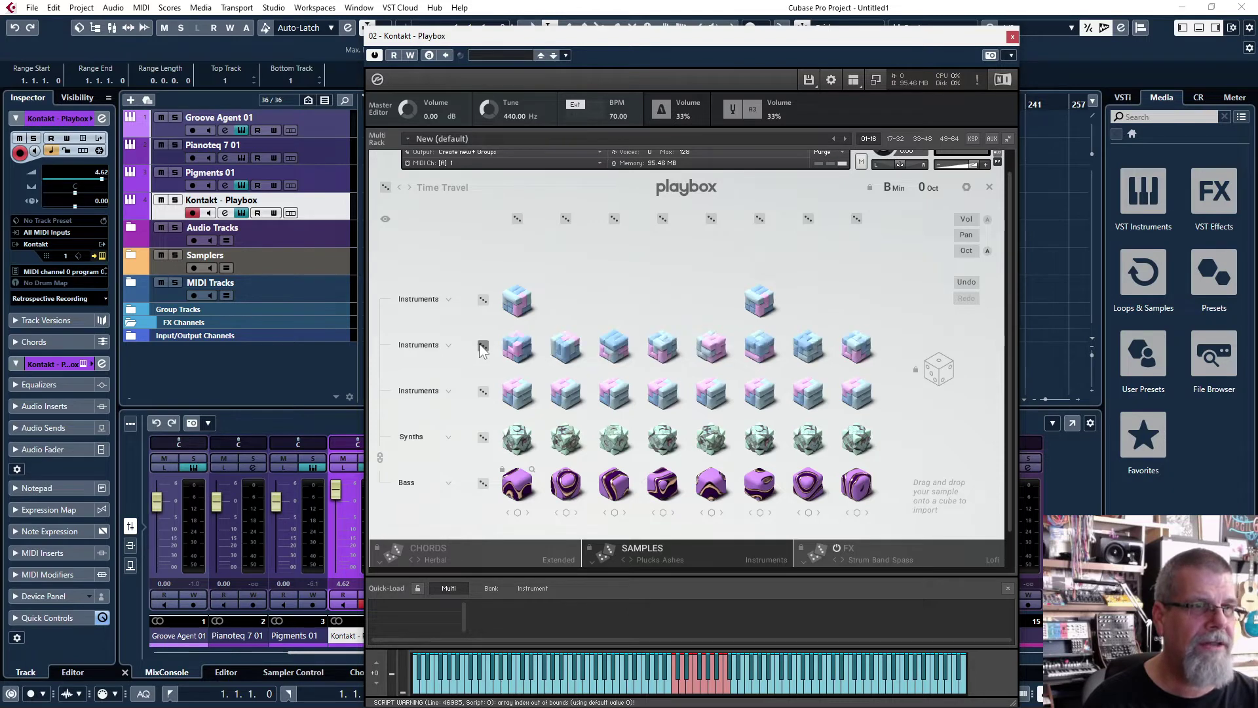
pyautogui.click(448, 345)
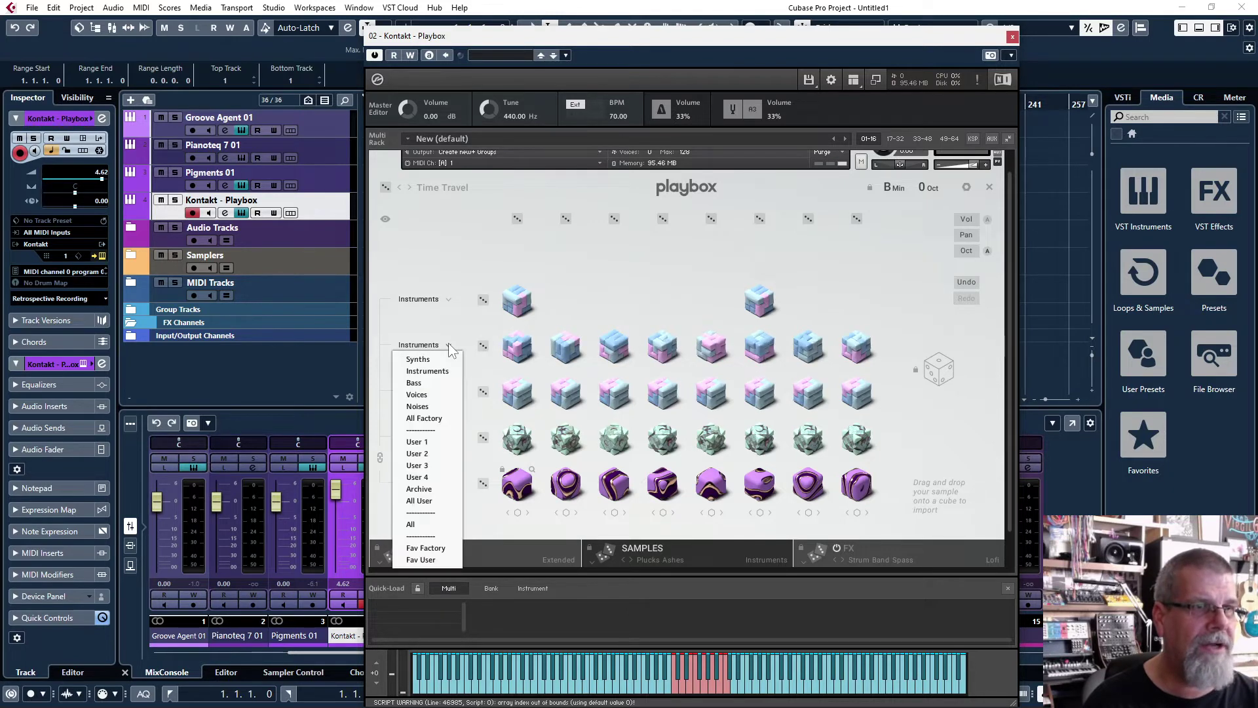
pyautogui.click(431, 396)
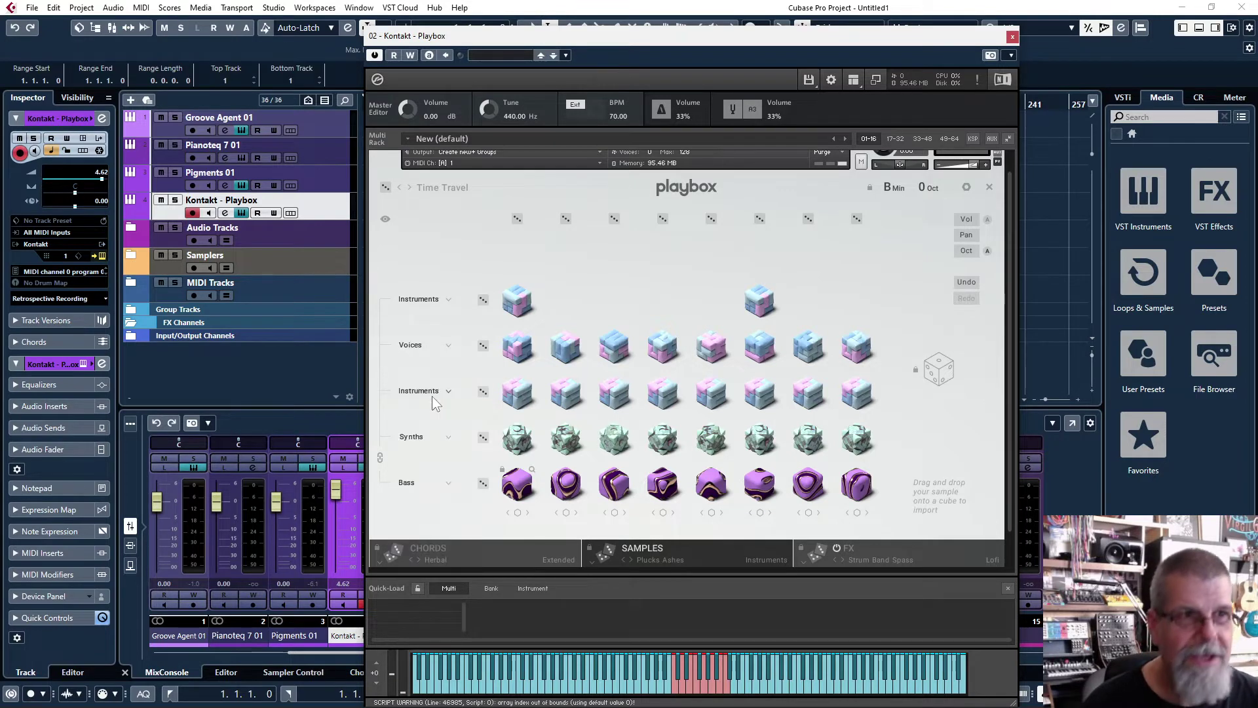
pyautogui.click(481, 346)
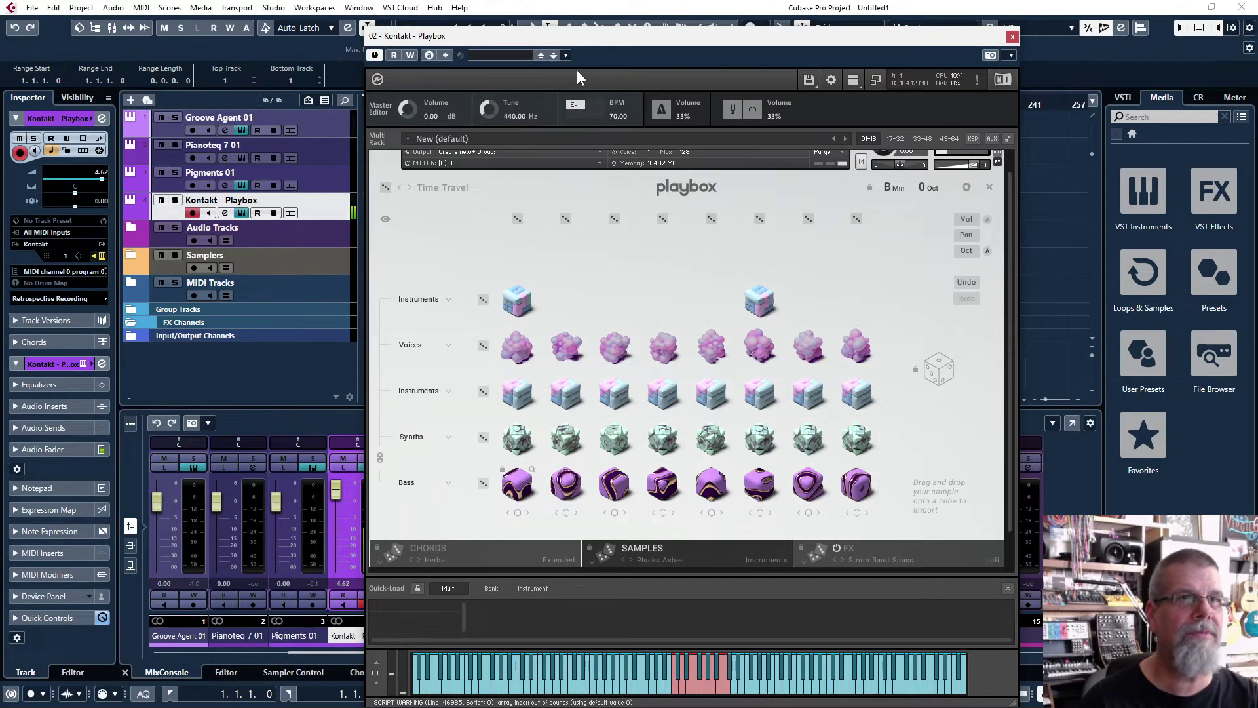
# - Lower the Kontakt - Playbox mixer channel to about 0 dB and slightly reduce the instrument's own volume in Kontakt
pyautogui.moveTo(571, 42); pyautogui.dragTo(731, 67)
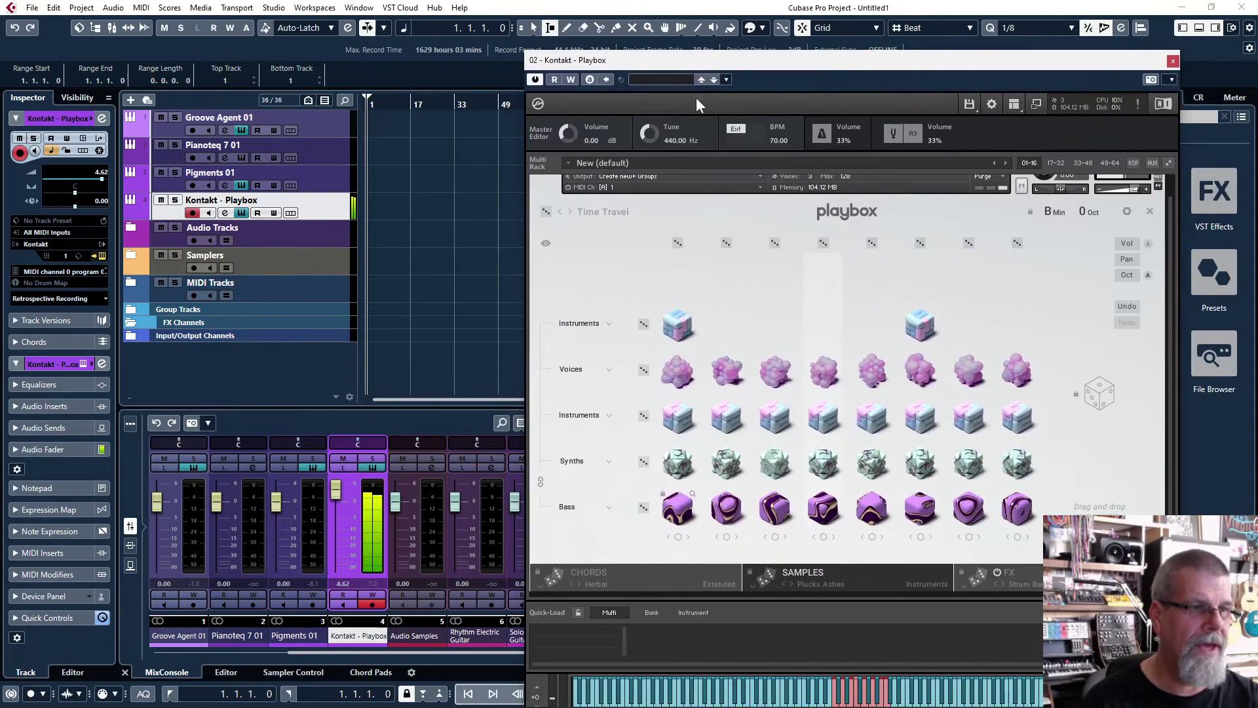
pyautogui.moveTo(335, 497); pyautogui.dragTo(337, 510)
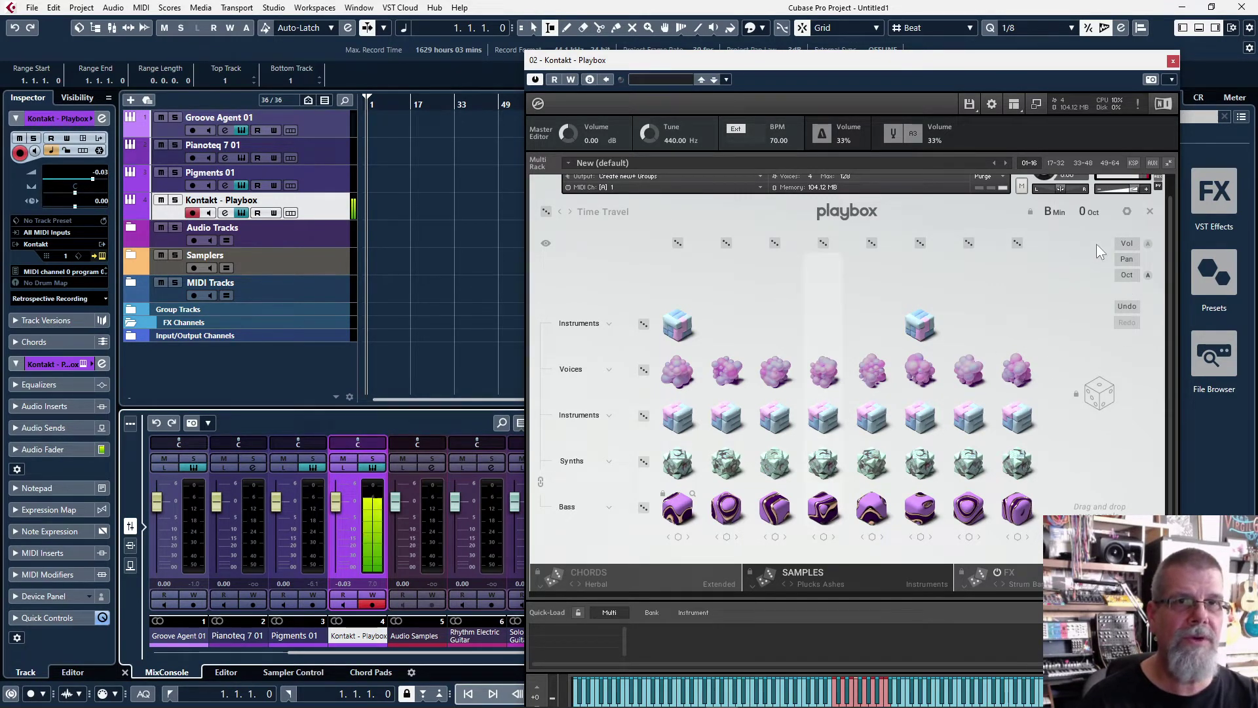
pyautogui.moveTo(1132, 190); pyautogui.dragTo(1125, 190)
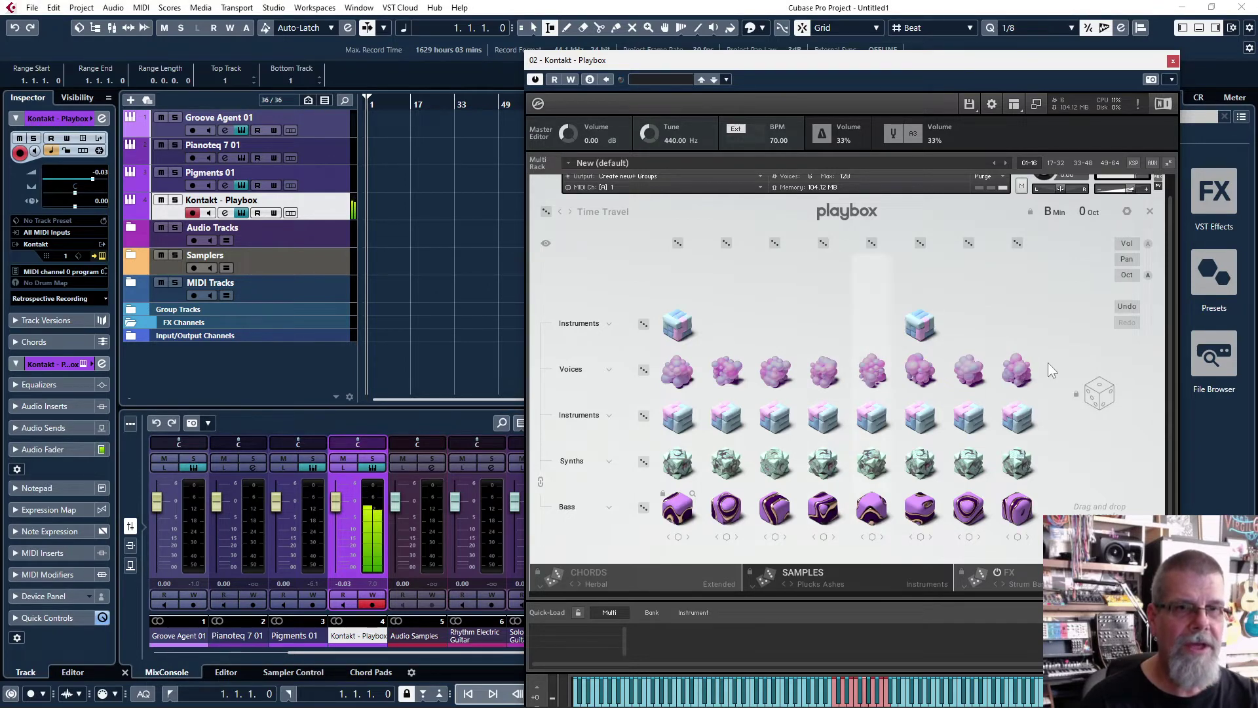
pyautogui.moveTo(972, 458)
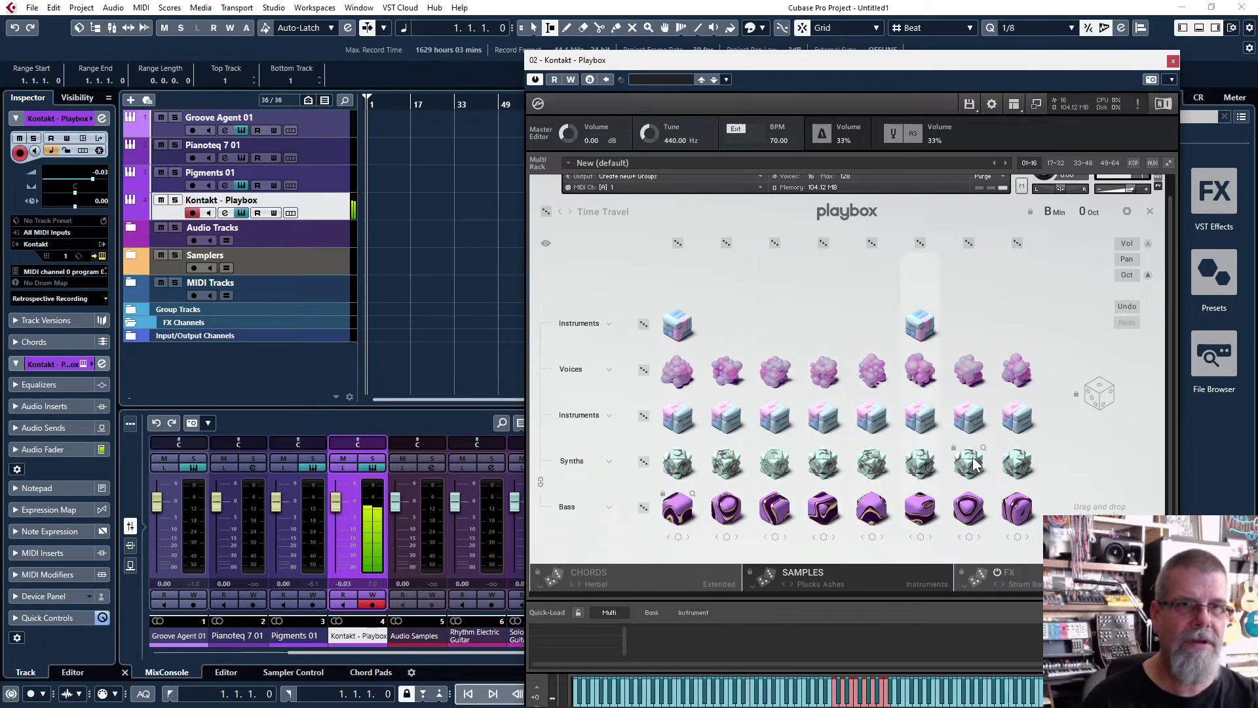
# - Select the sixth column of sample cubes, and open the FX page to view the effects and modulation controls
pyautogui.moveTo(951, 349)
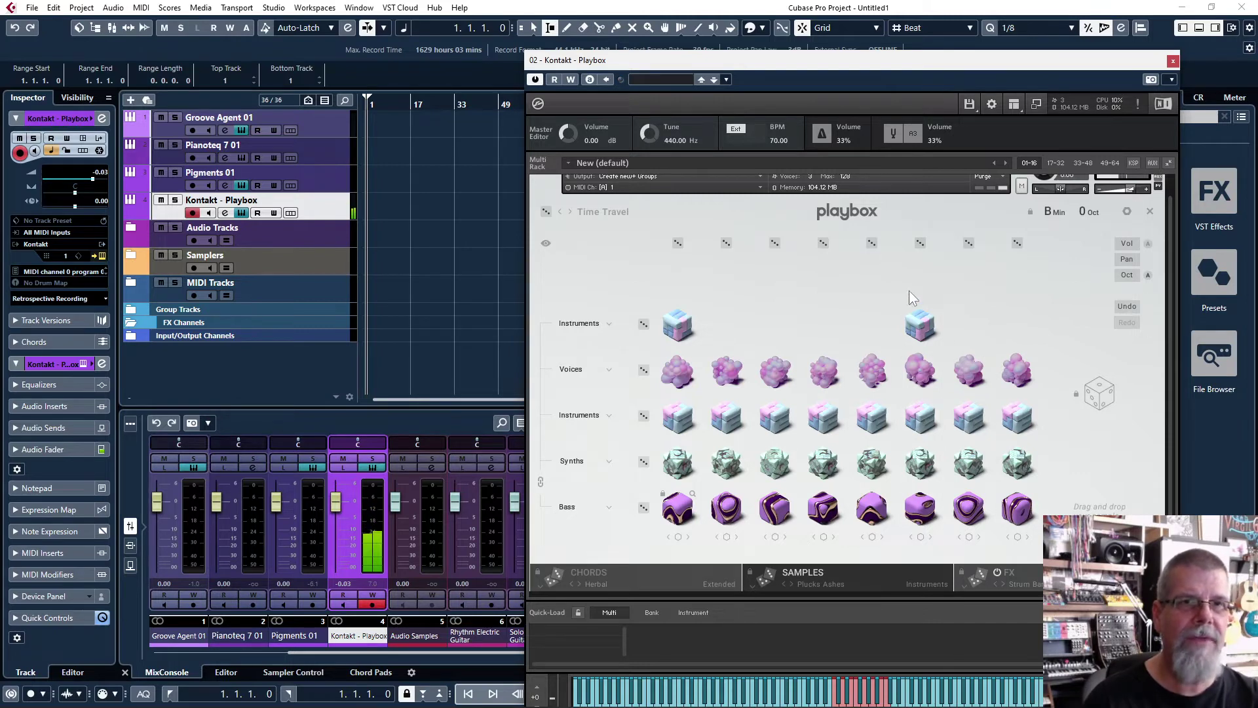
pyautogui.click(922, 536)
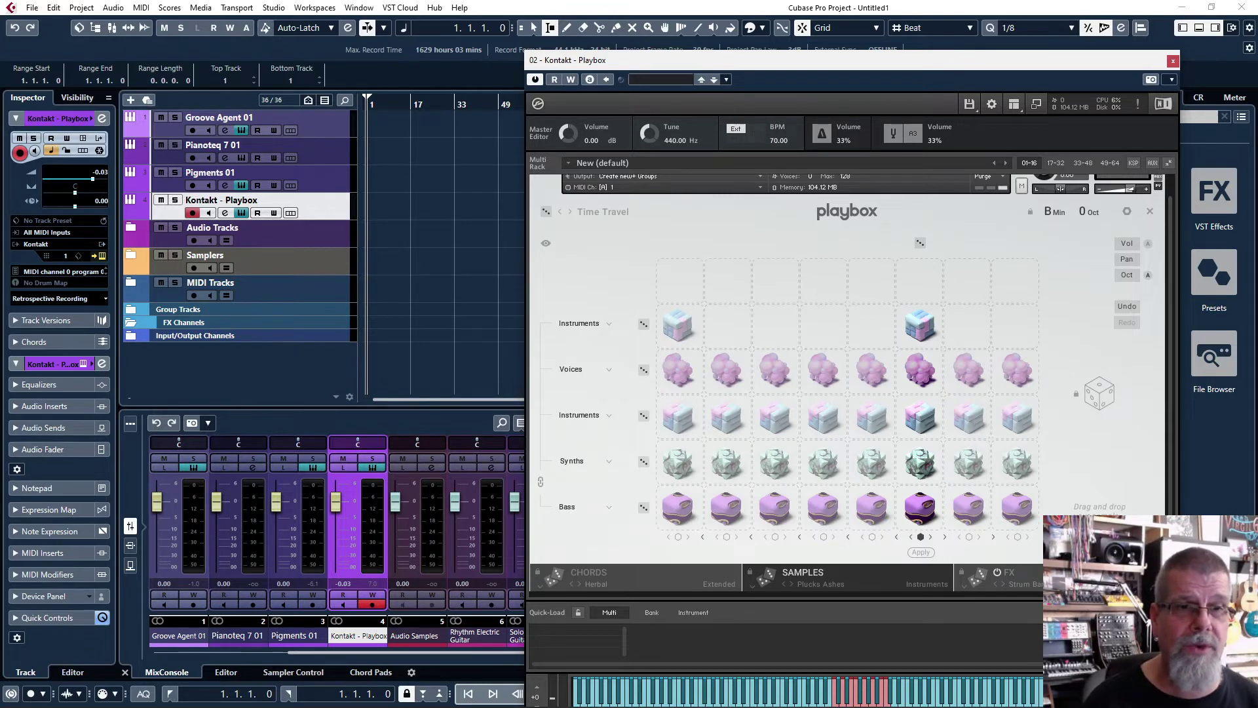
pyautogui.click(1025, 573)
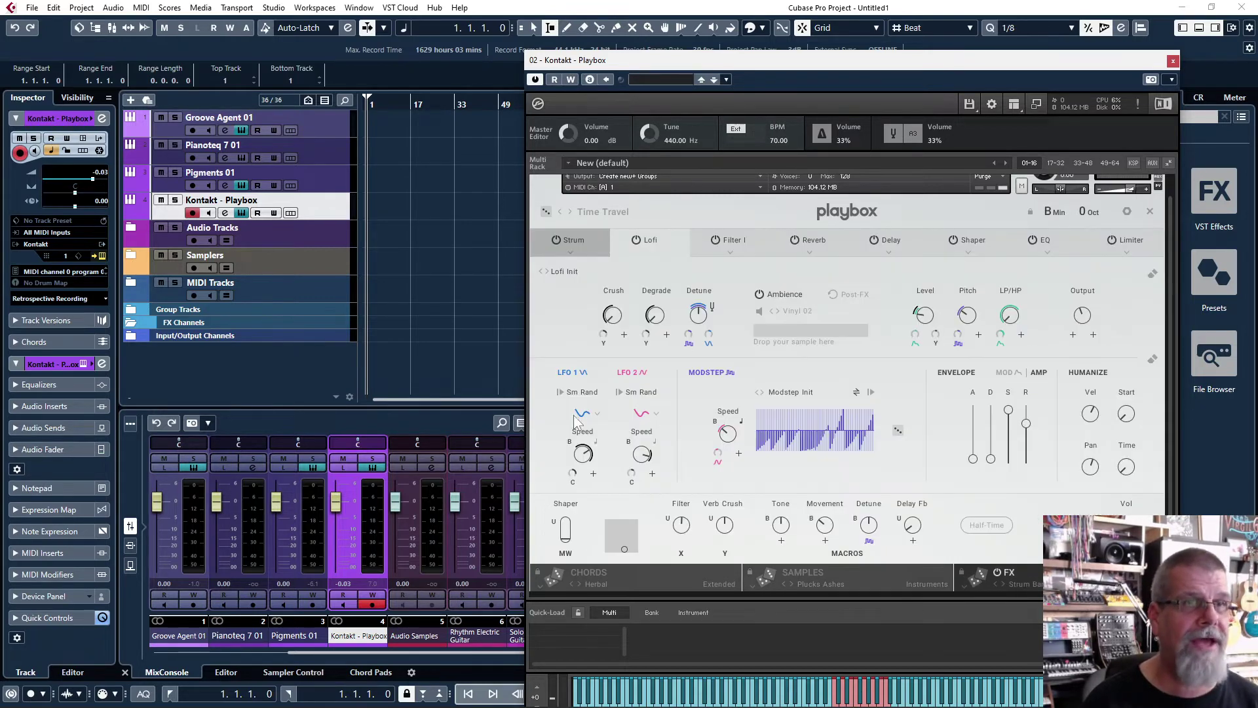
# - Load the Lofi Vinyl Crush 1 preset for the Lofi effect, and look through the Strum effect's presets
pyautogui.click(565, 272)
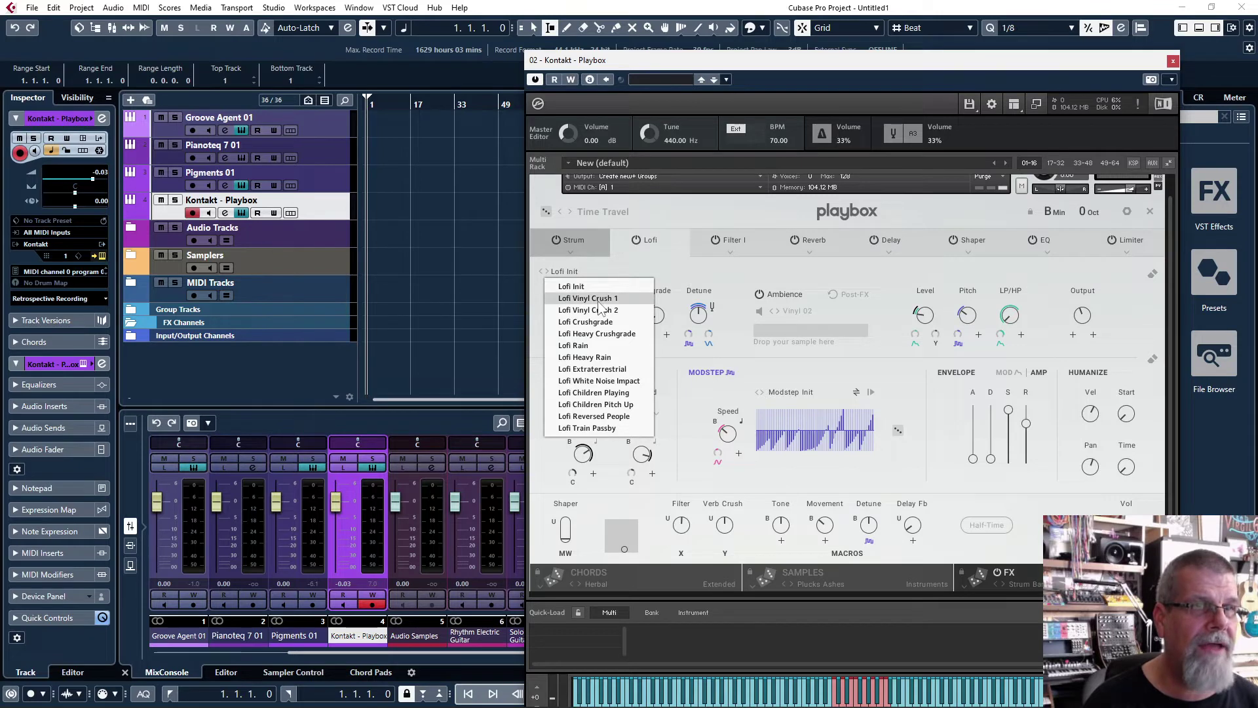
pyautogui.click(601, 300)
pyautogui.click(577, 244)
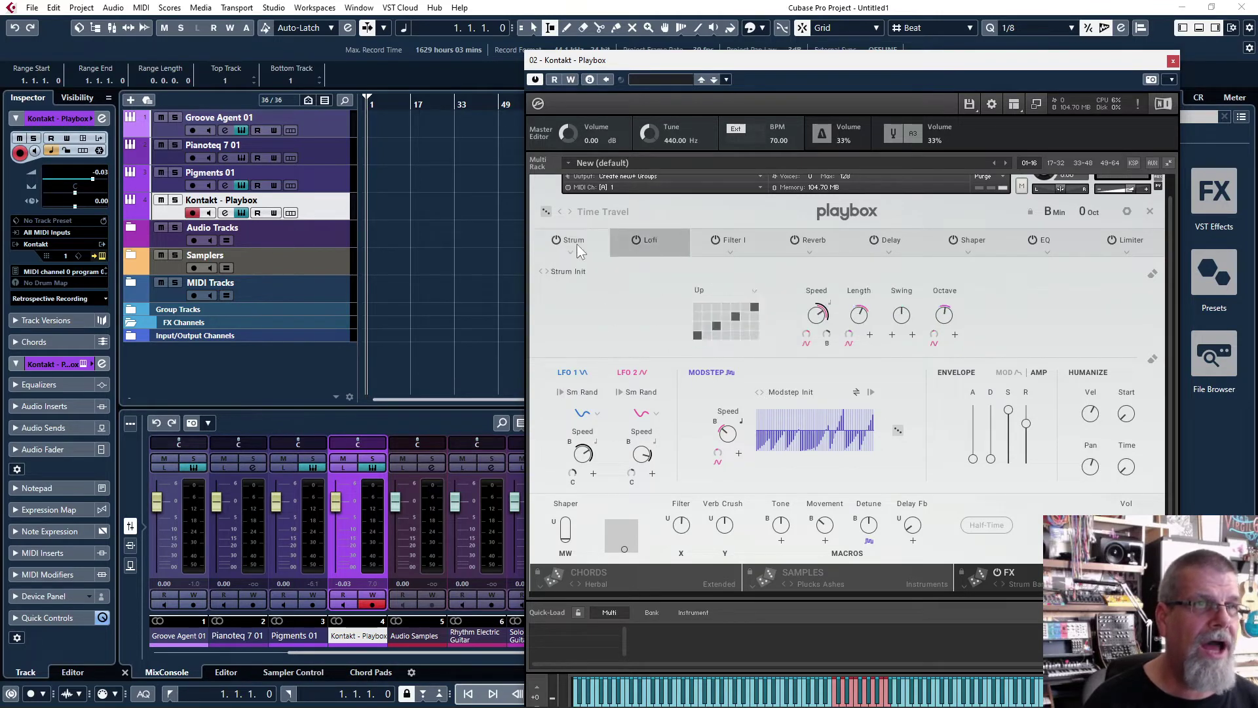
pyautogui.click(561, 274)
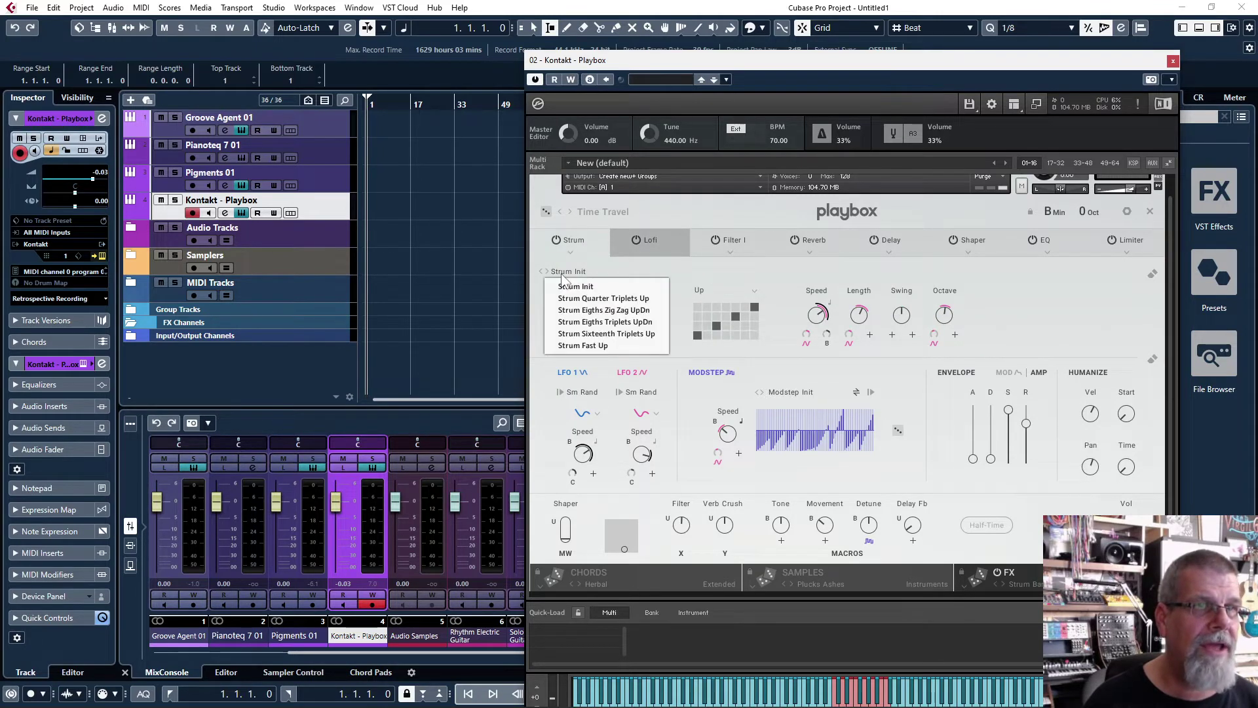
pyautogui.click(576, 245)
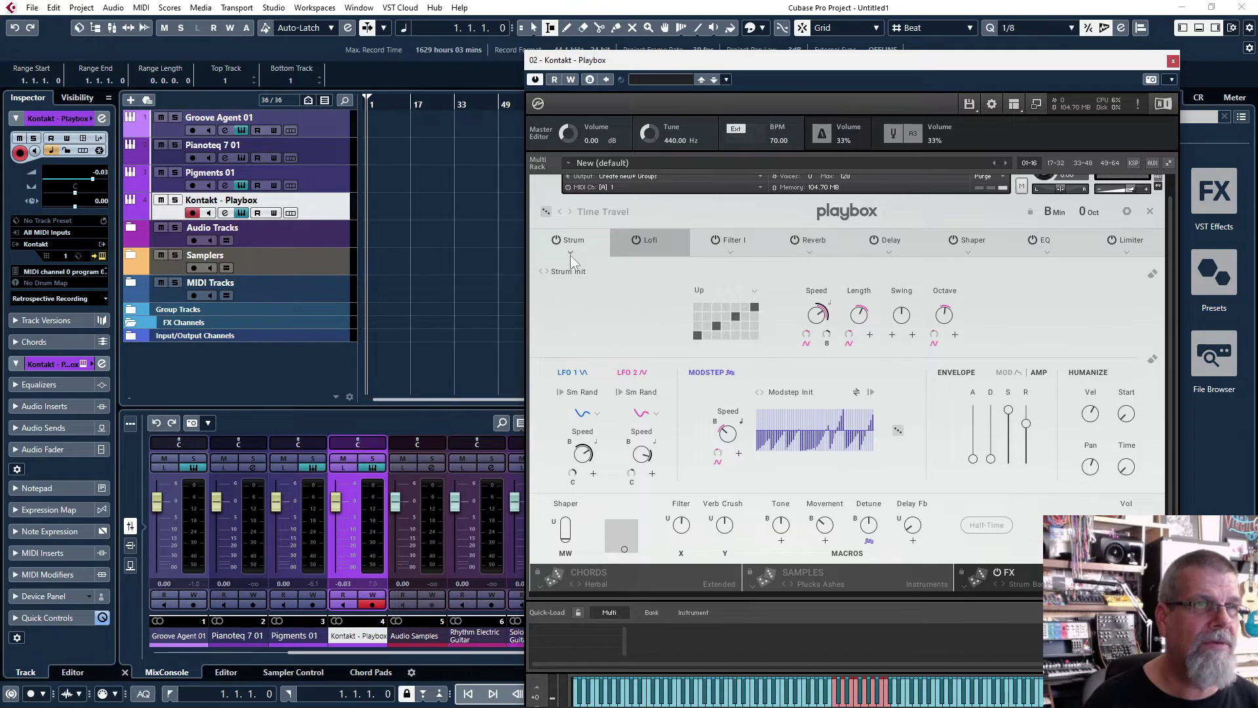
# - Try the Arp effect in the first effect slot, and switch the slot back to Strum
pyautogui.click(570, 254)
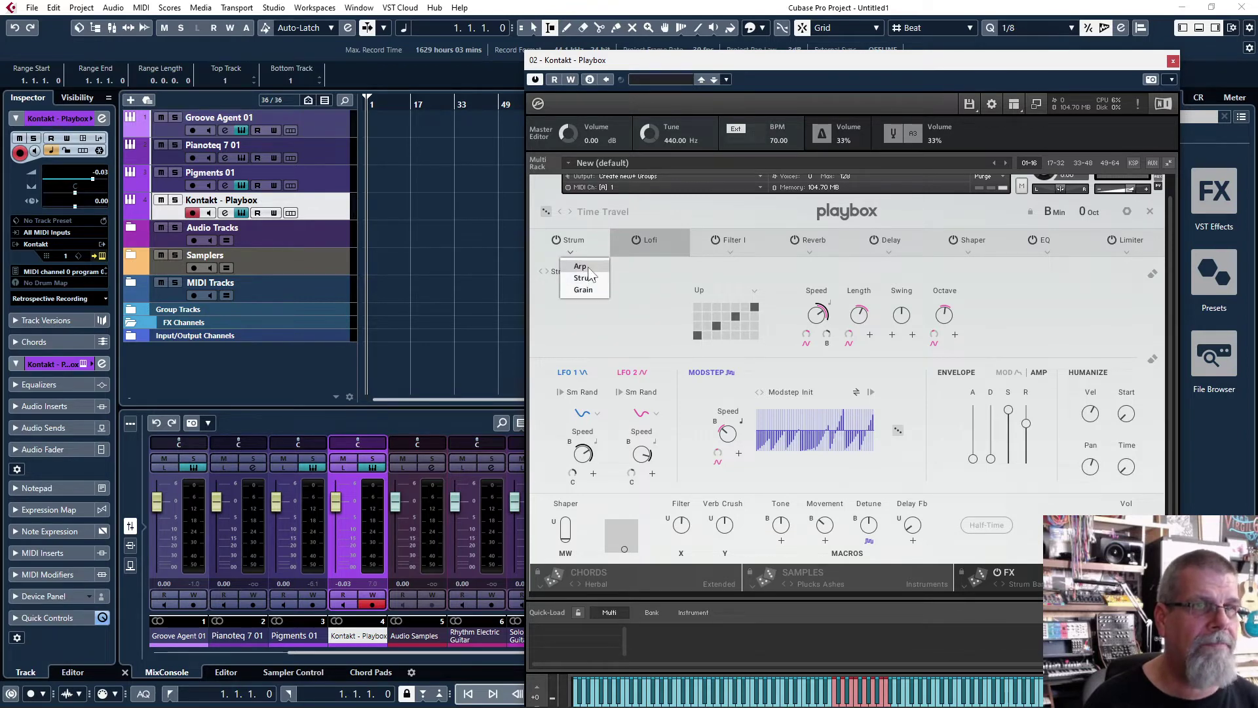
pyautogui.click(582, 266)
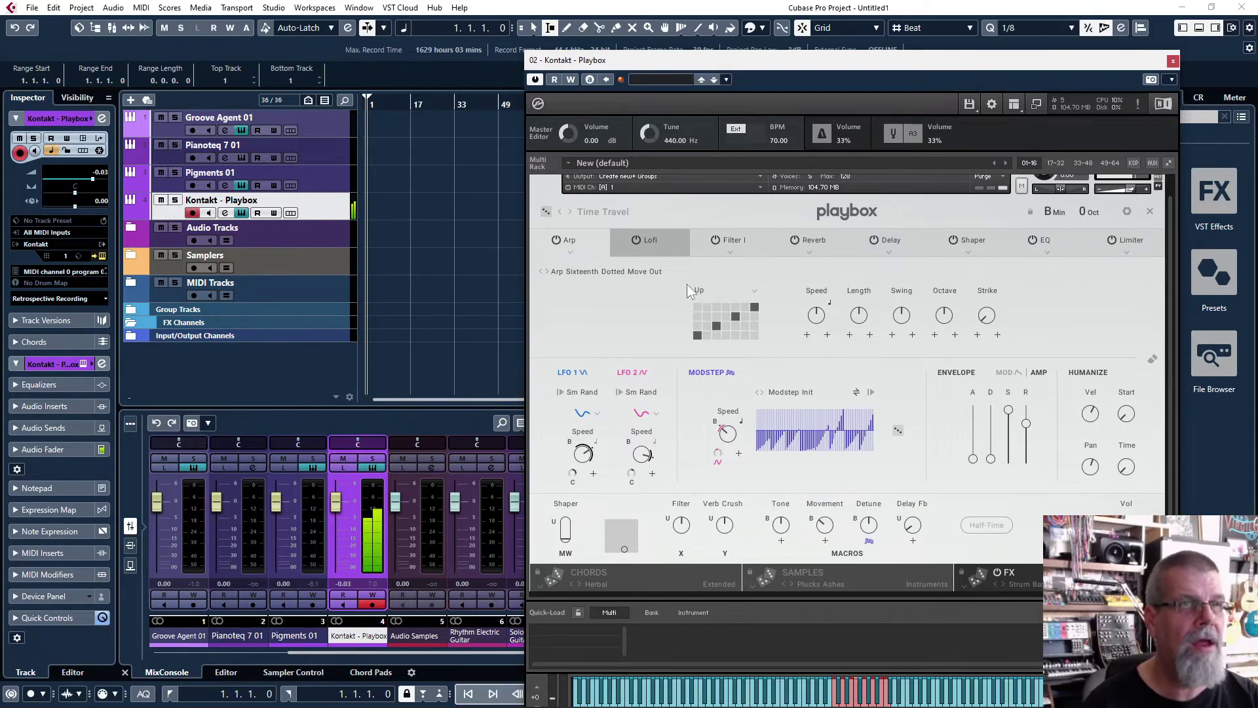
pyautogui.click(570, 252)
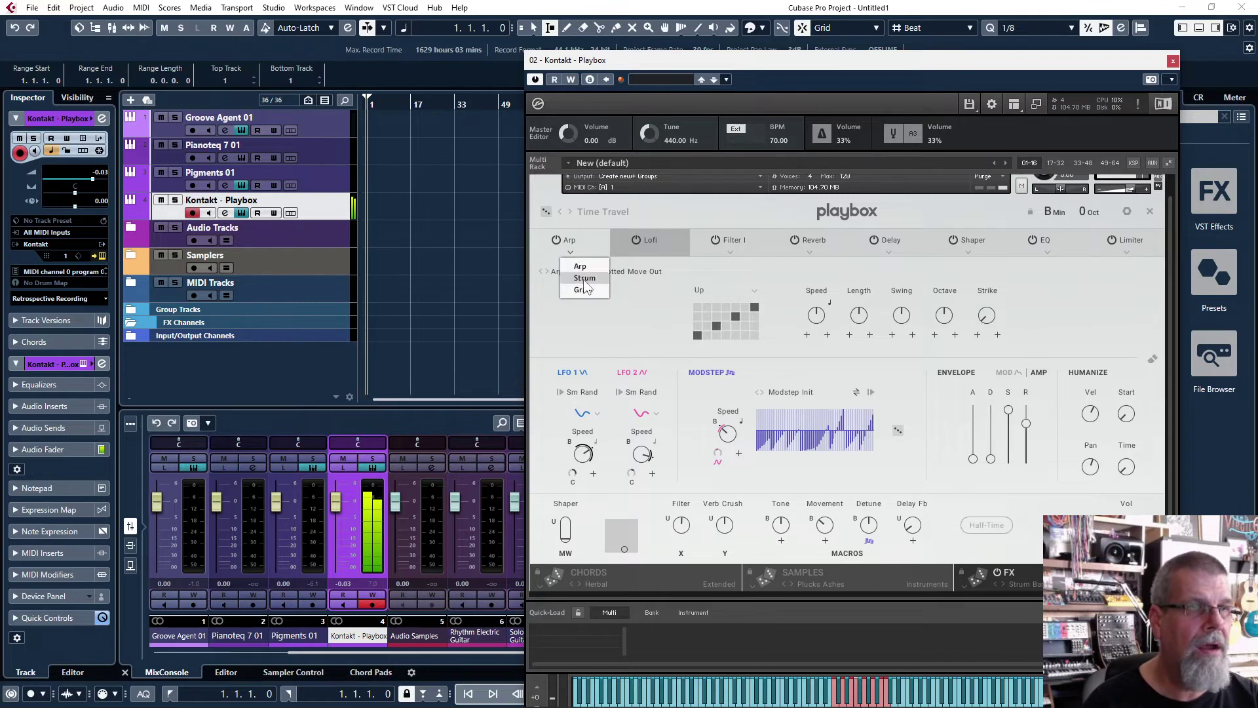
pyautogui.click(583, 278)
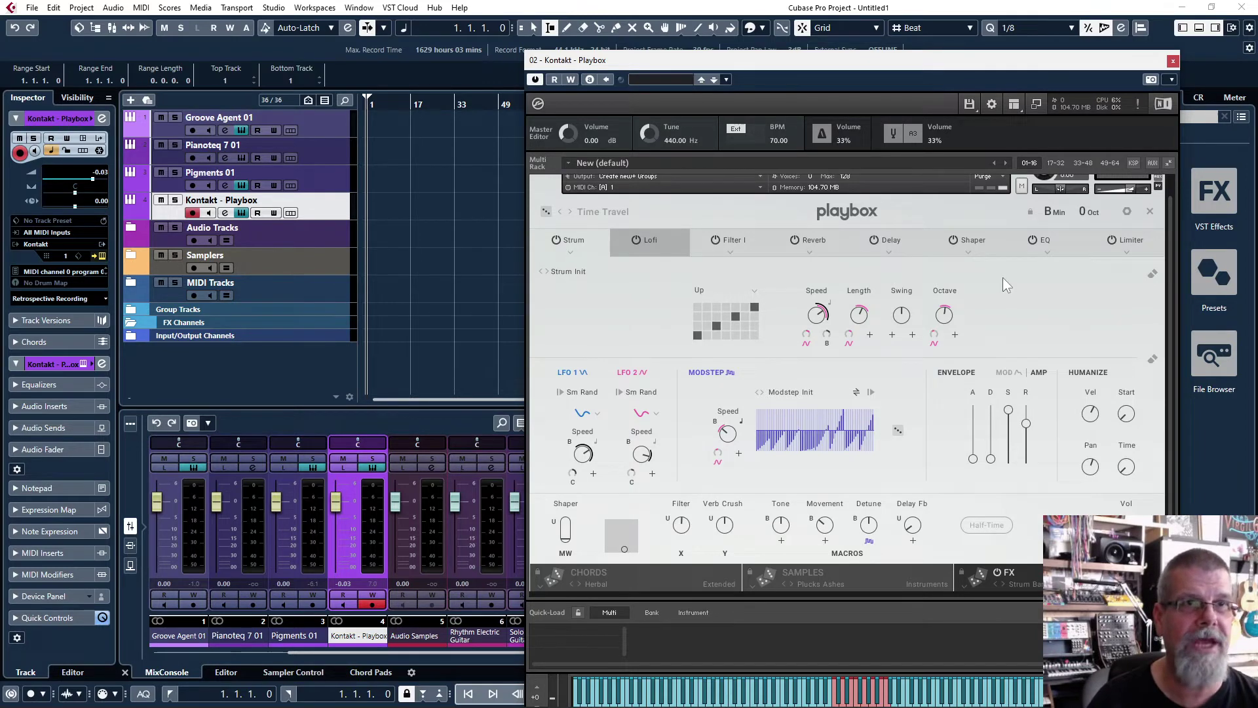
# - Open Playbox's Chords page, export its chord set as MIDI onto the Pianoteq 7 01 track, and clear the plug-in window from view
pyautogui.scroll(-1, 1004, 277)
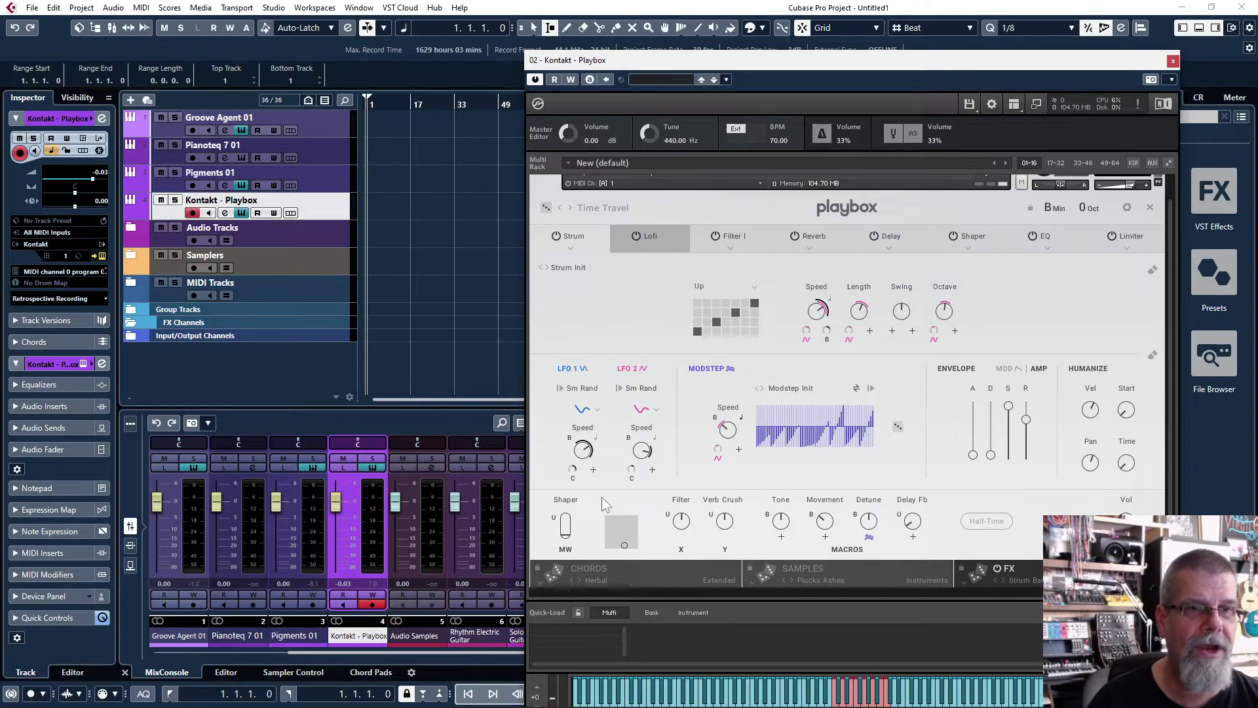
pyautogui.click(593, 569)
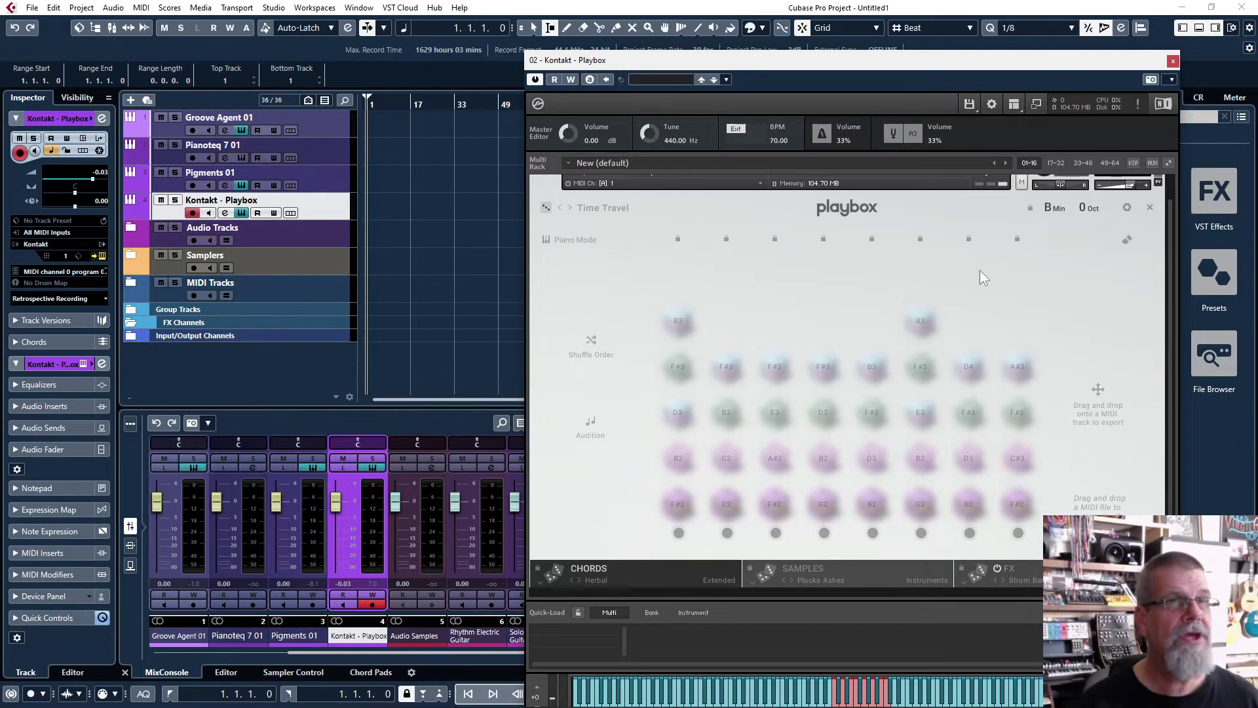
pyautogui.moveTo(839, 58); pyautogui.dragTo(862, 44)
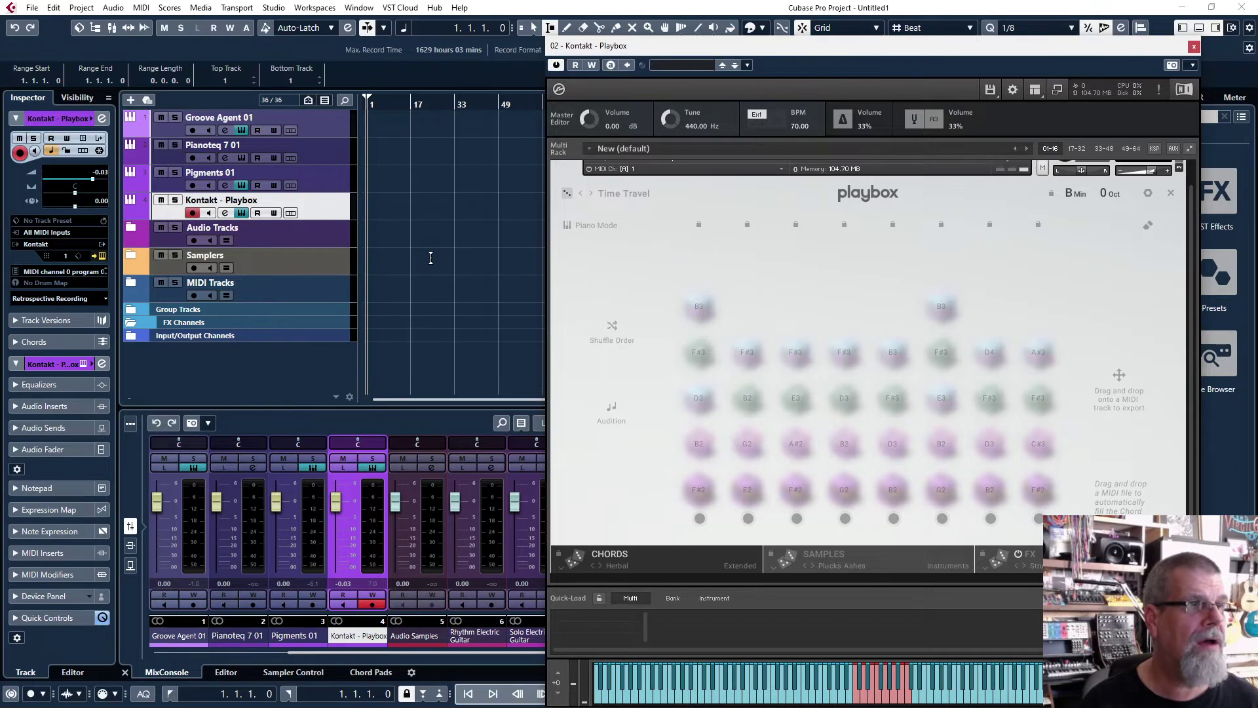
pyautogui.click(353, 156)
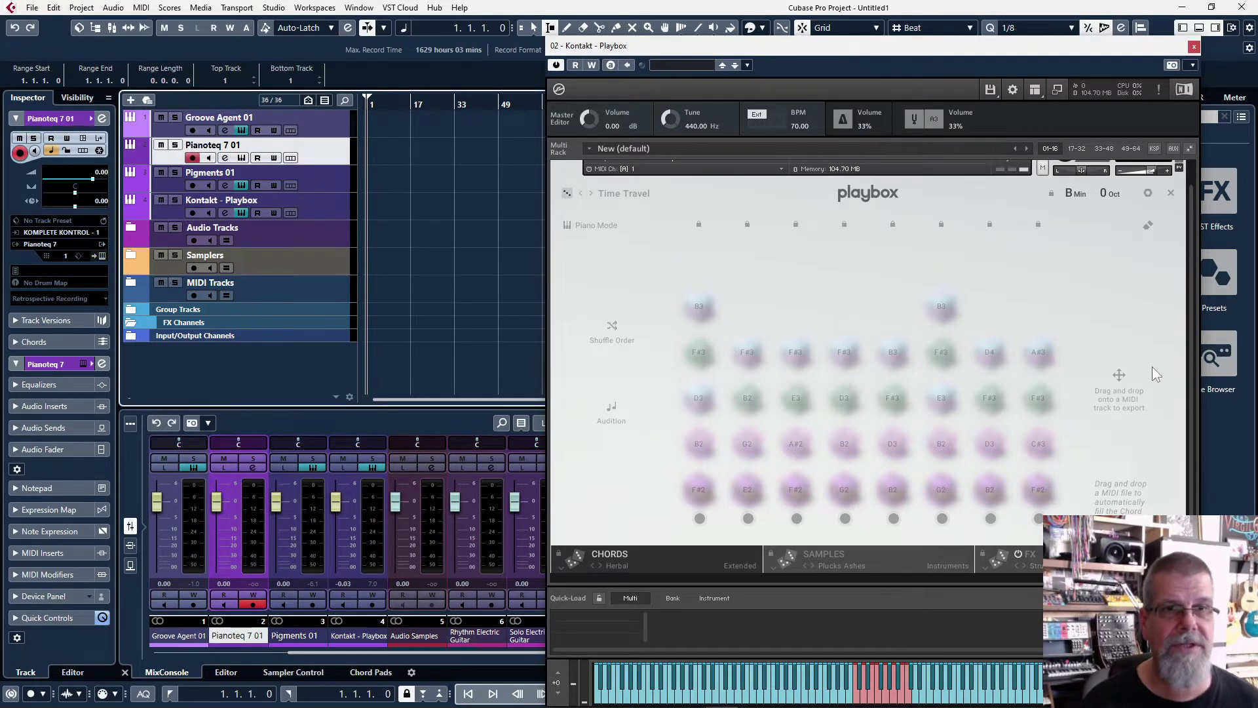
pyautogui.moveTo(1119, 375); pyautogui.dragTo(372, 155)
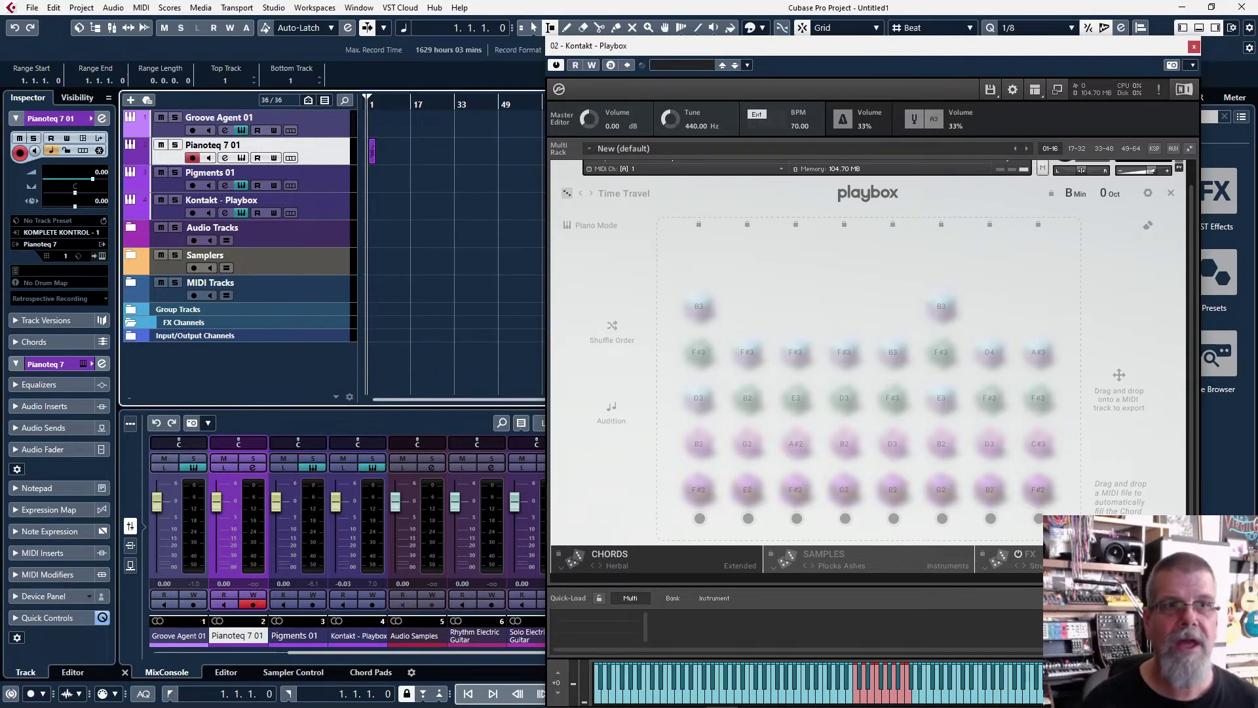
pyautogui.click(1020, 51)
pyautogui.moveTo(1020, 51); pyautogui.dragTo(524, 92)
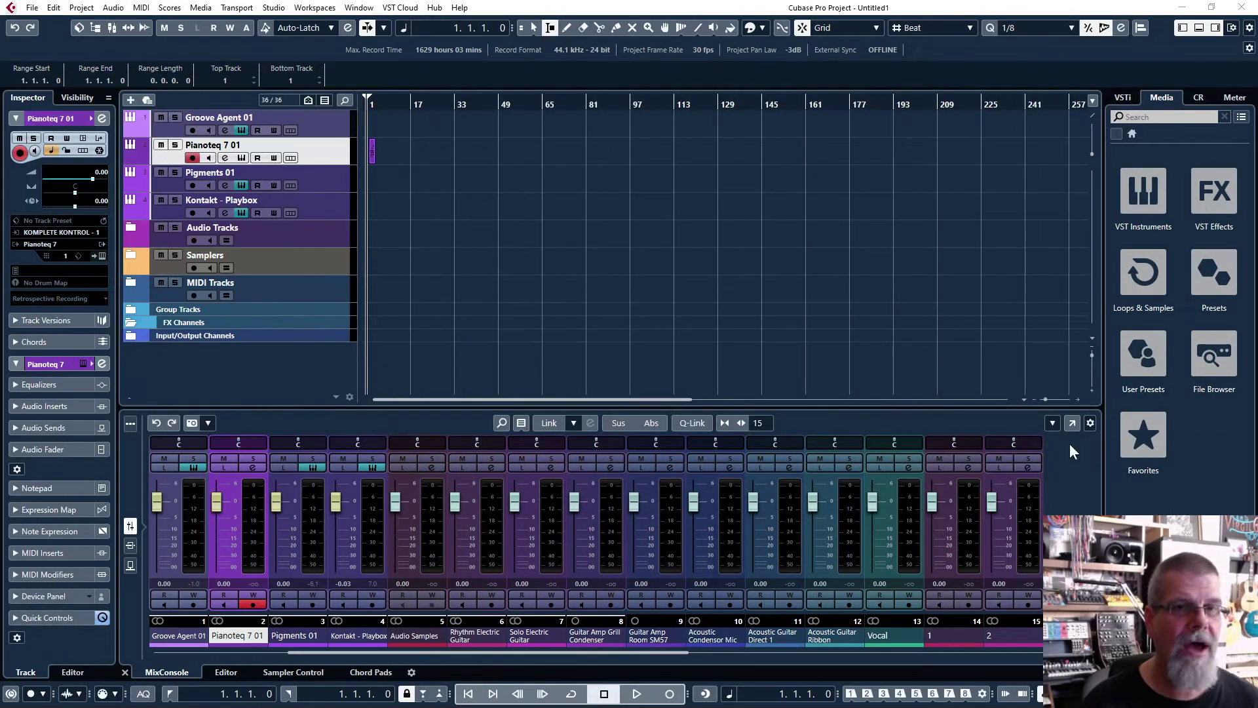
# - Move the exported chord clip on the Pianoteq 7 01 track to start at bar 1, and play it back
pyautogui.click(1046, 400)
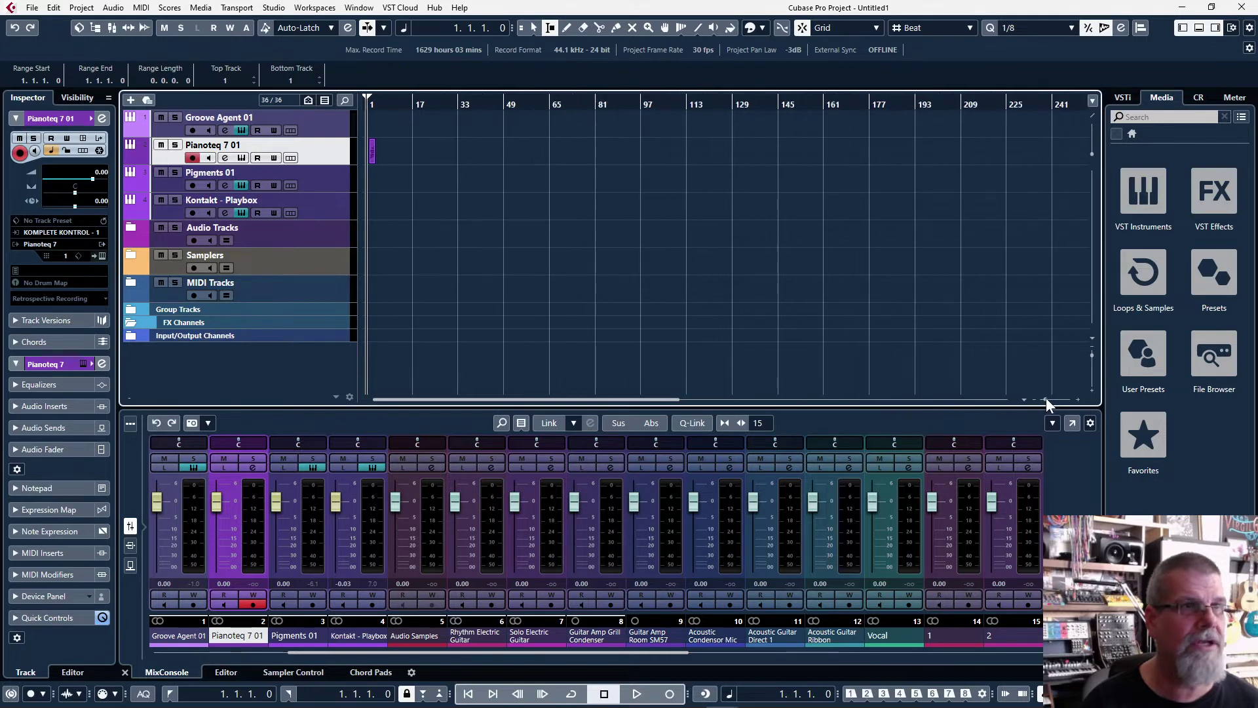
pyautogui.moveTo(1046, 398); pyautogui.dragTo(1057, 399)
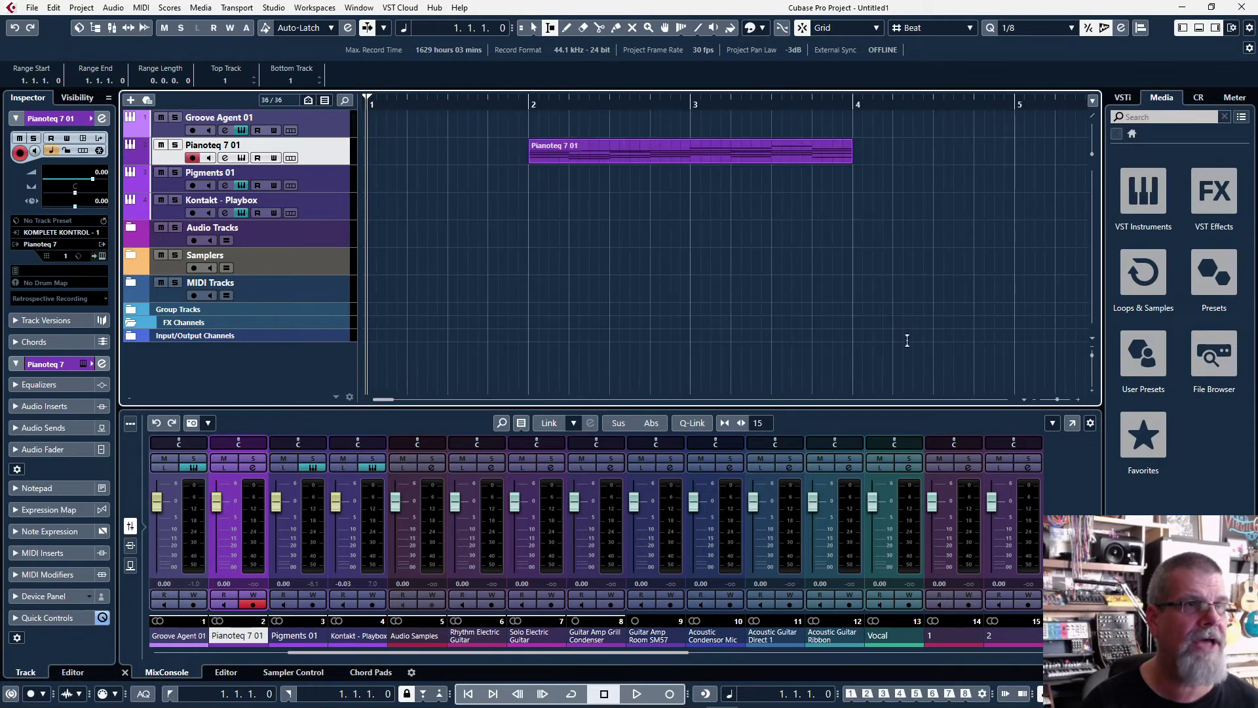
pyautogui.click(610, 147)
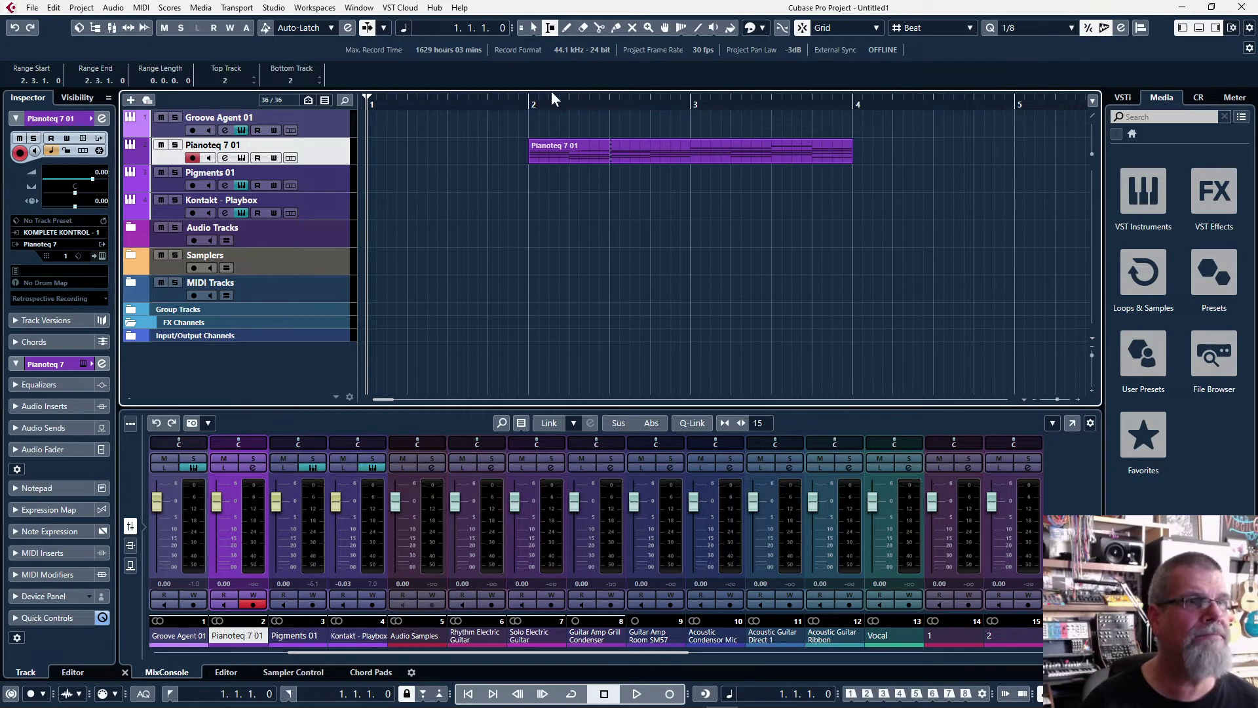
pyautogui.click(534, 28)
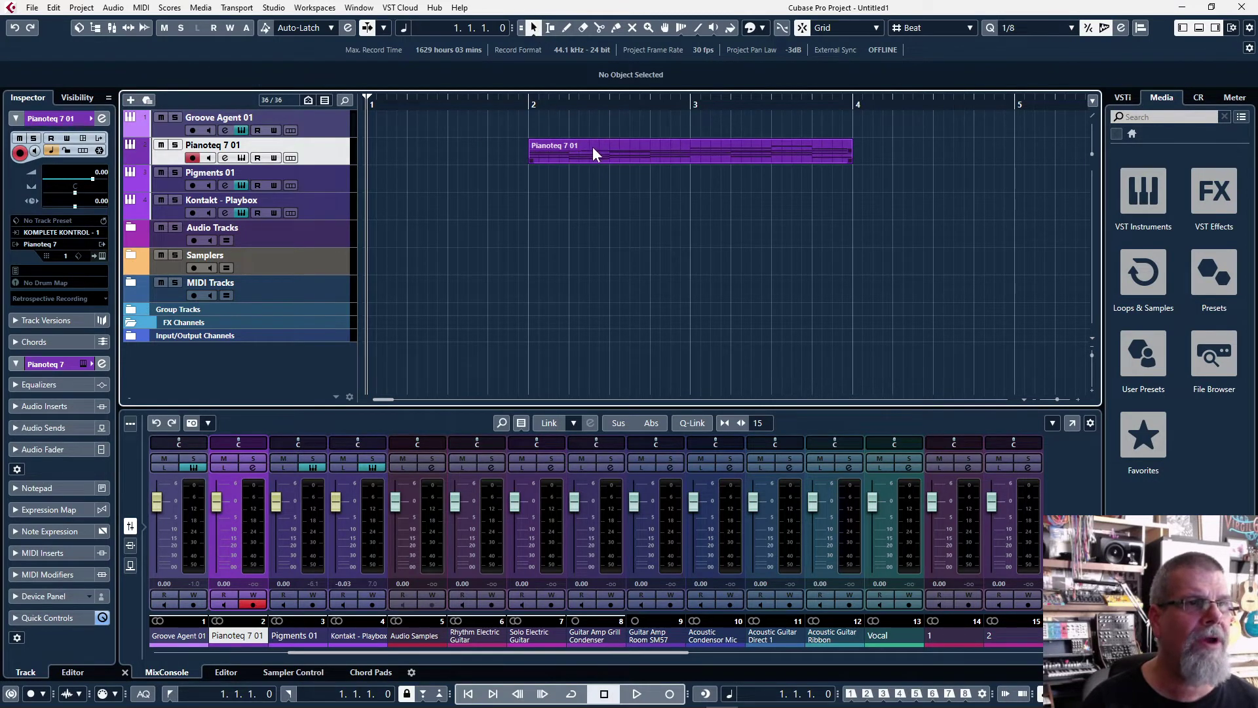
pyautogui.moveTo(594, 148); pyautogui.dragTo(411, 151)
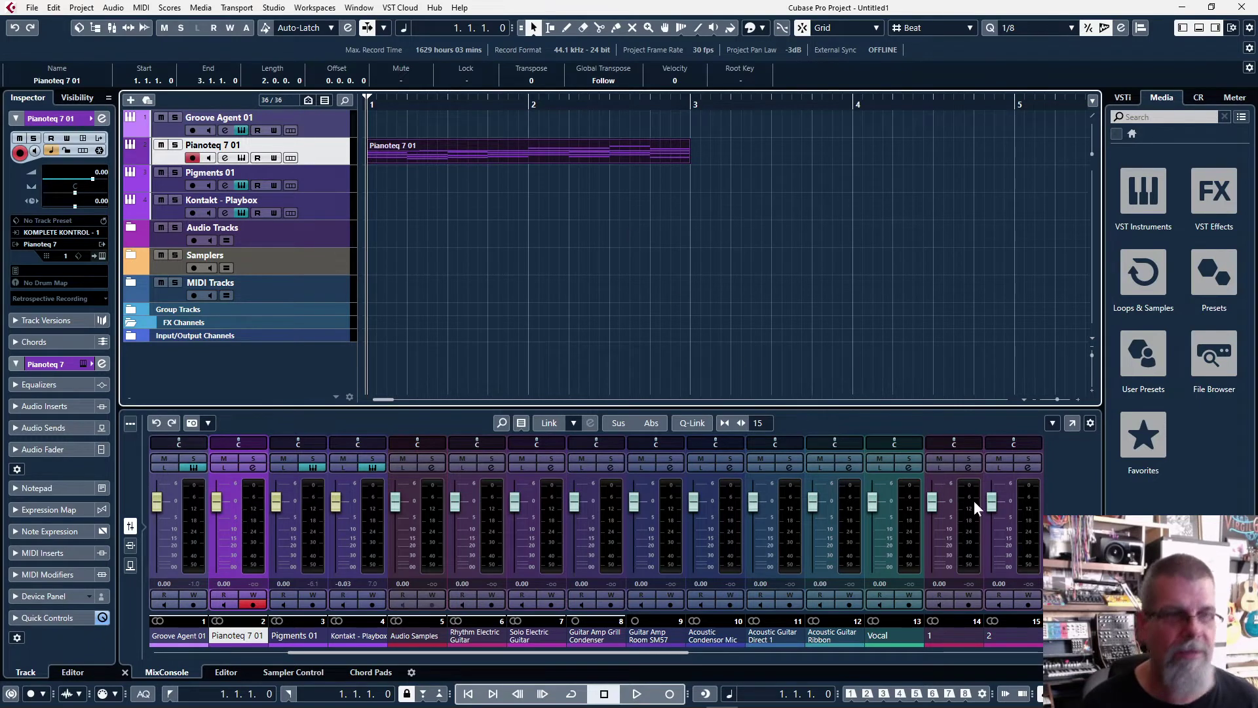
pyautogui.press('space')
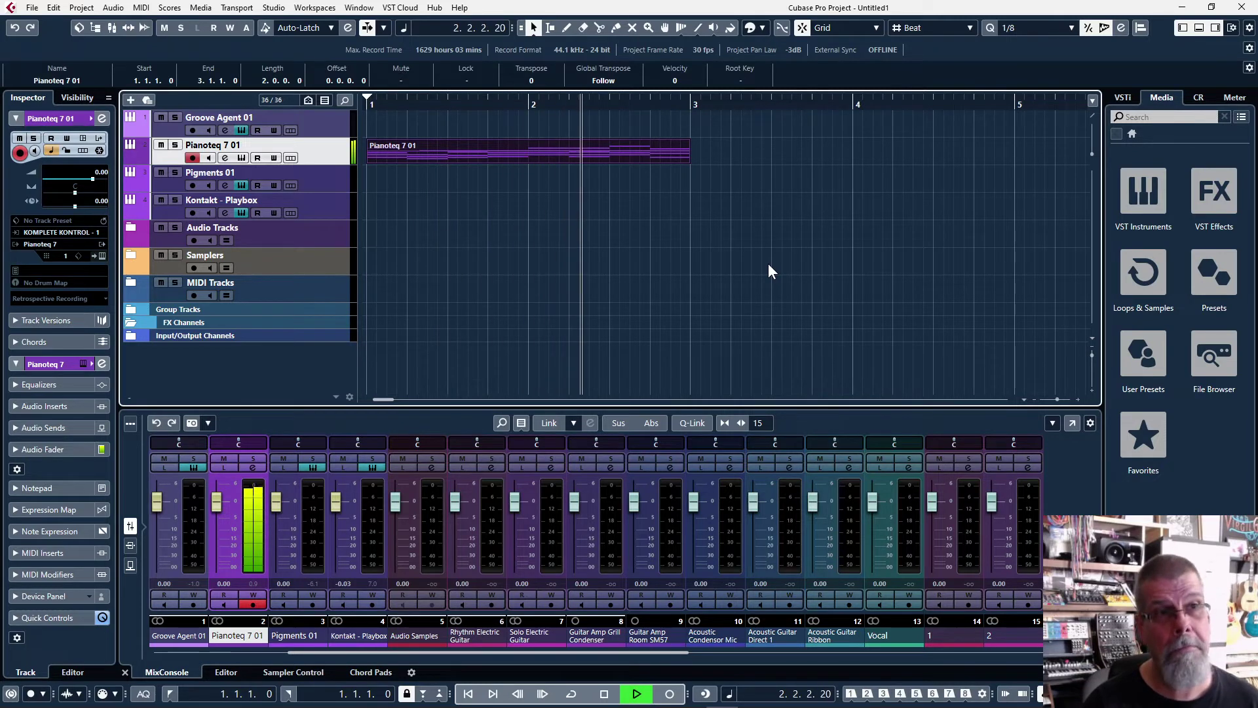
pyautogui.press('space')
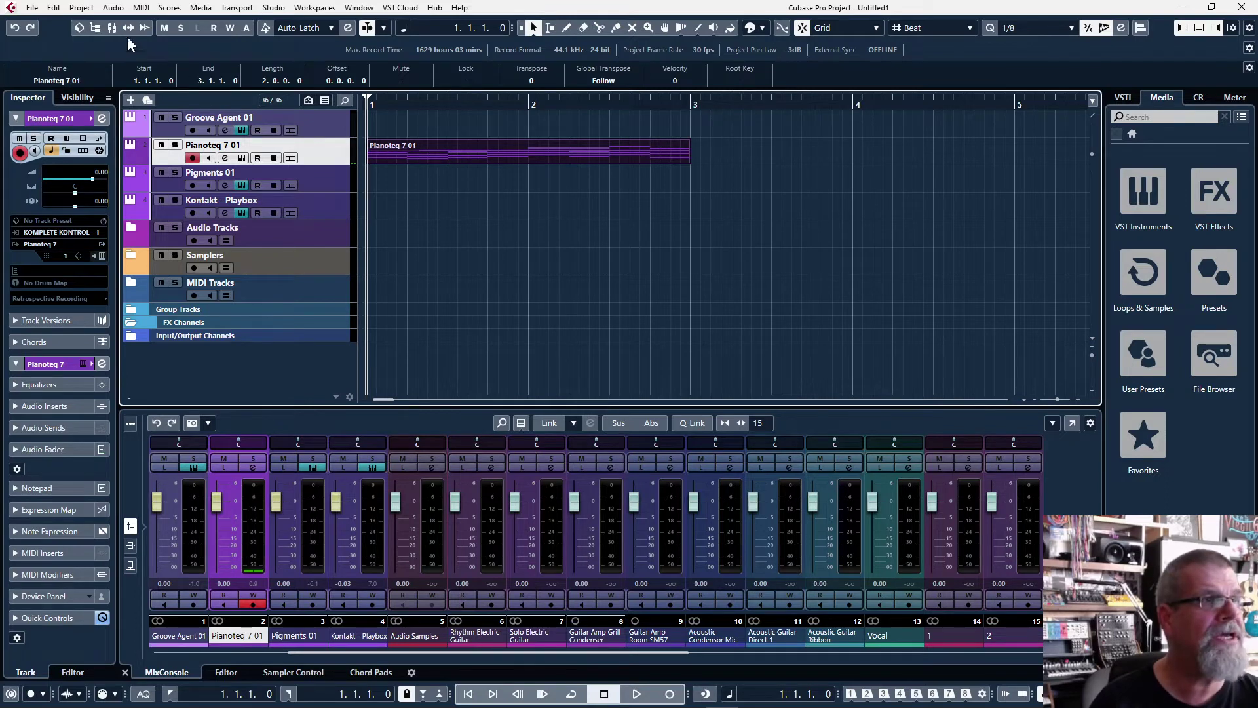
# - Create chord symbols from the Pianoteq 7 01 clip with bass notes, tensions, arpeggio detection and sustain pedal interpretation enabled, and select the scale event
pyautogui.click(55, 8)
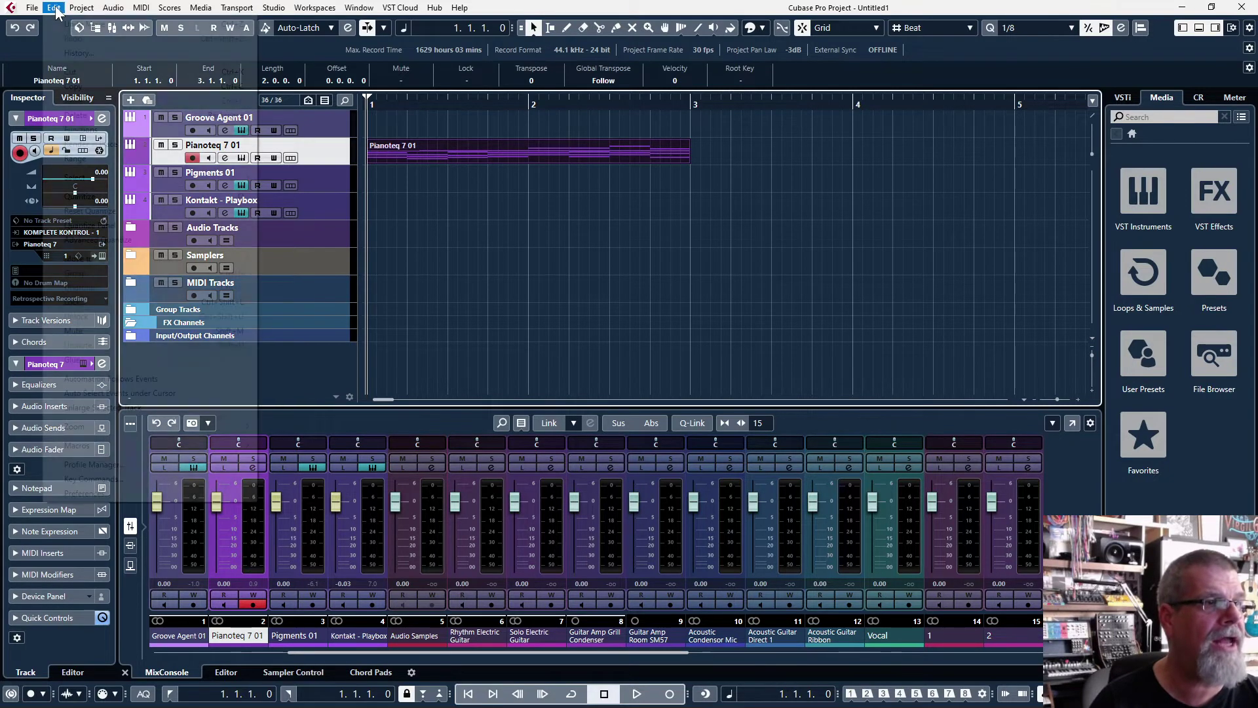
pyautogui.moveTo(80, 9)
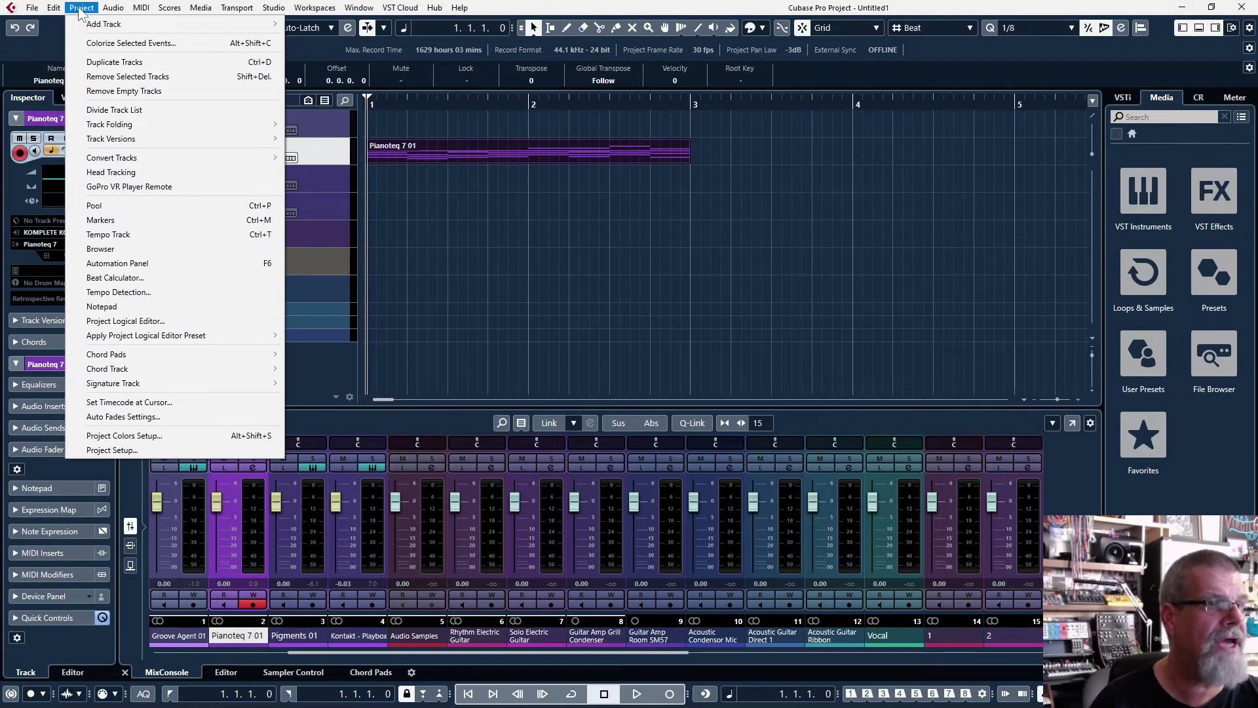
pyautogui.moveTo(203, 370)
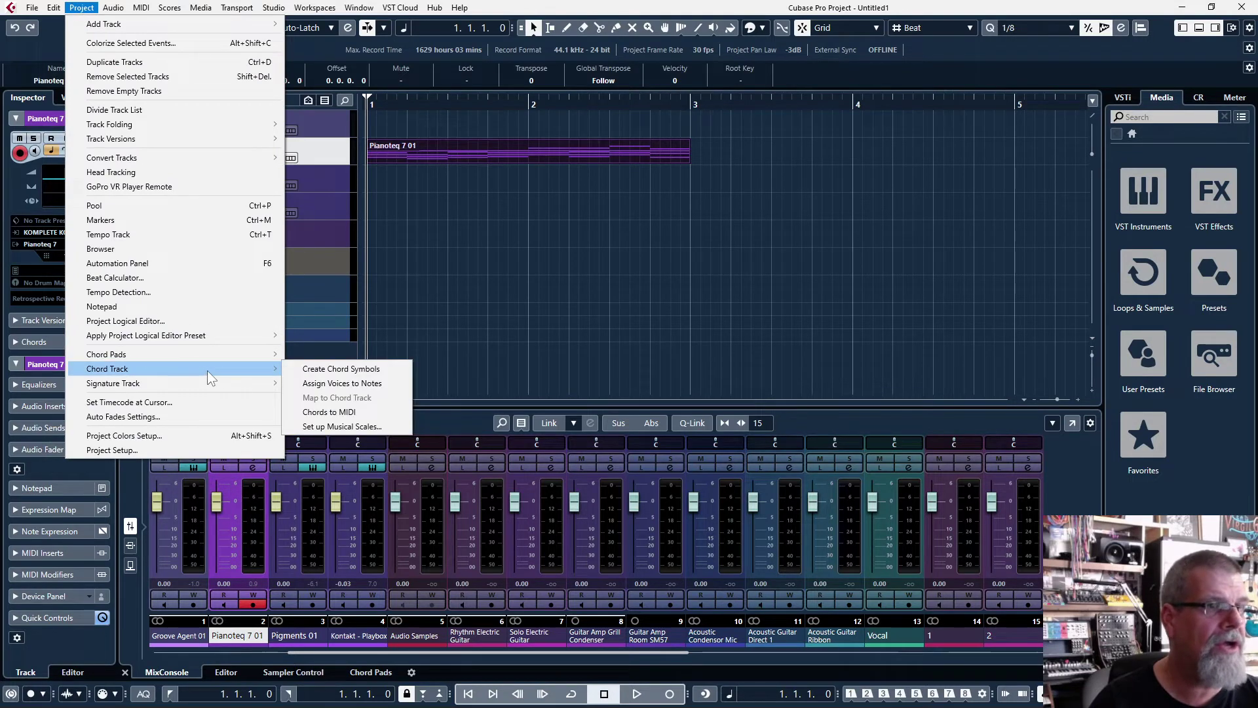
pyautogui.click(327, 371)
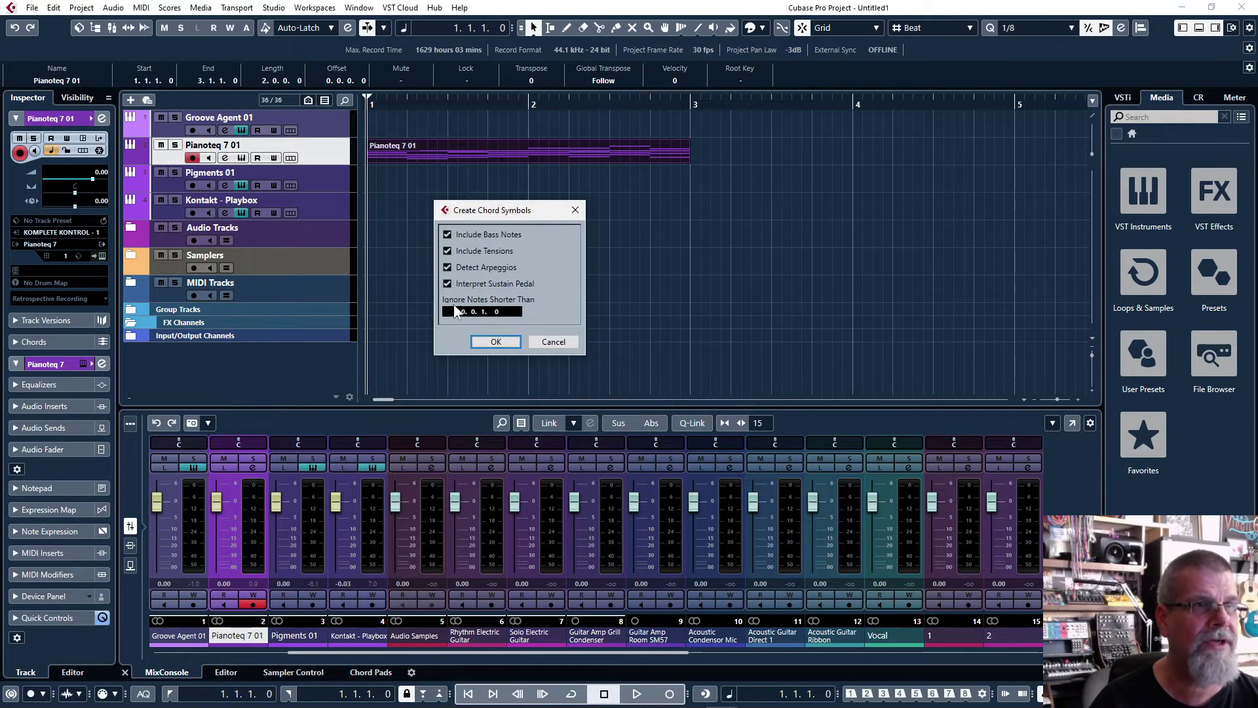
pyautogui.click(493, 342)
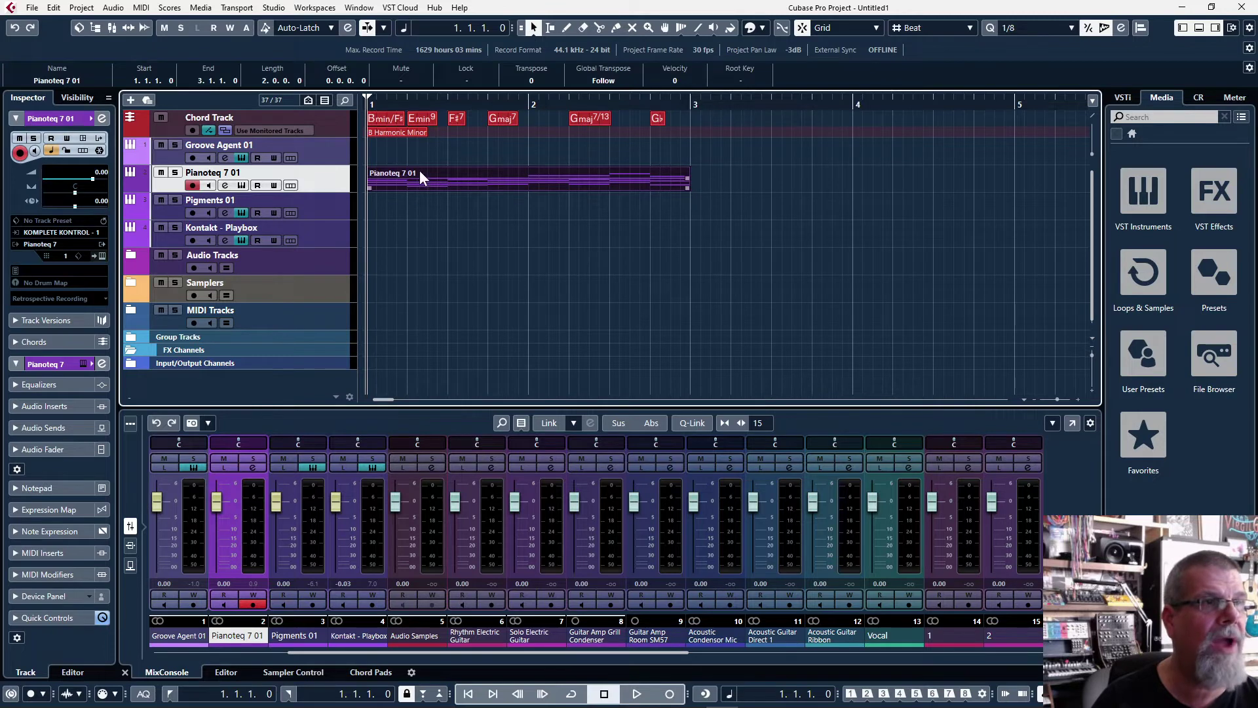
pyautogui.click(385, 135)
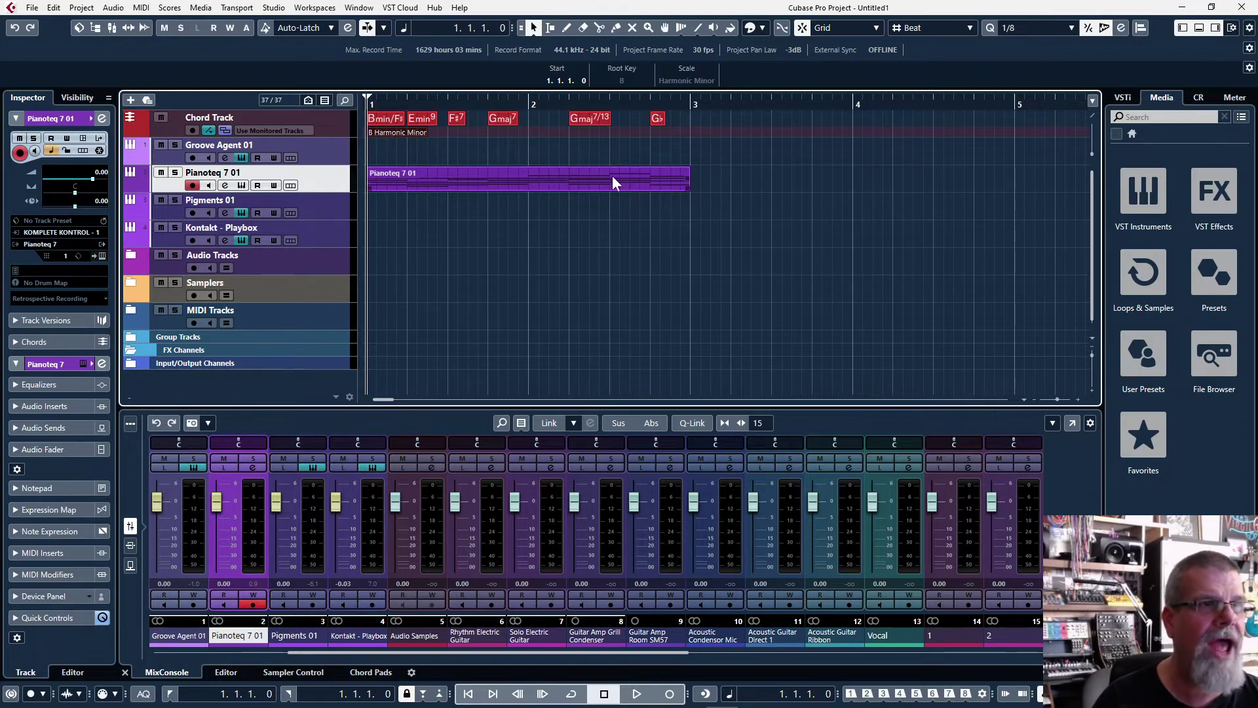
# - Split the Pianoteq 7 01 clip at bar 2 and at beats 2, 3 and 4 of that bar, and return to the selection tool
pyautogui.rightClick(530, 179)
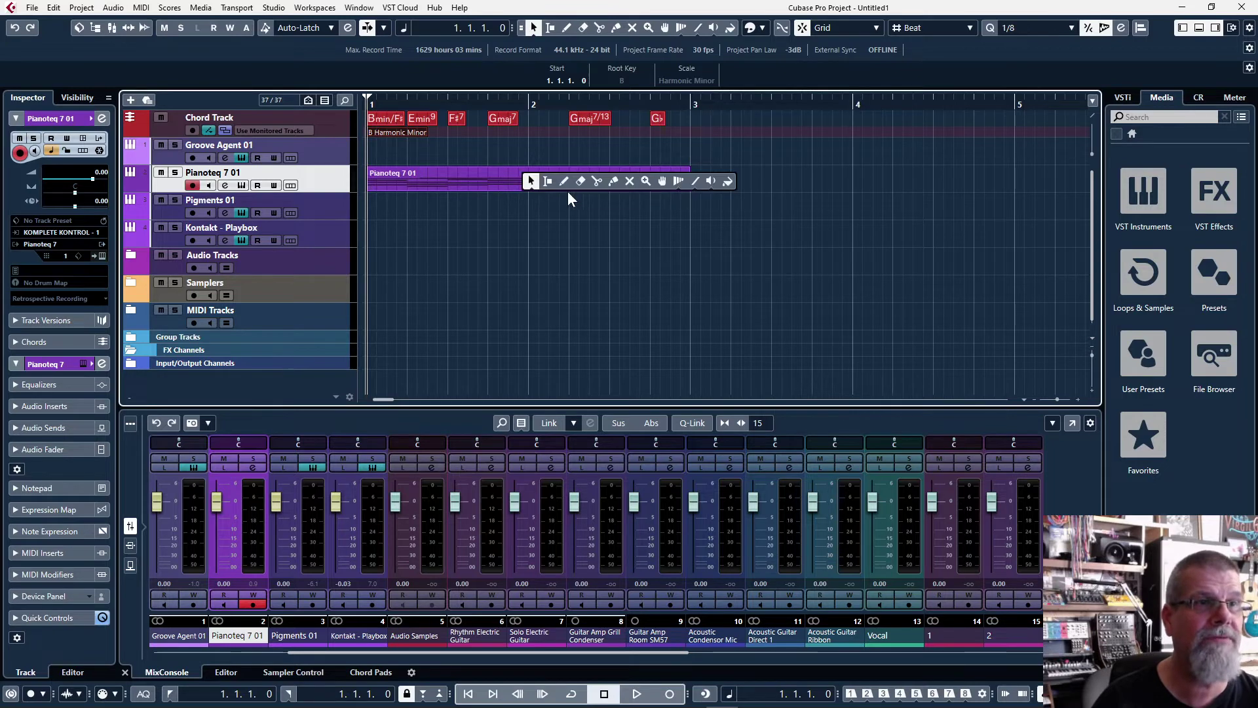
pyautogui.click(597, 181)
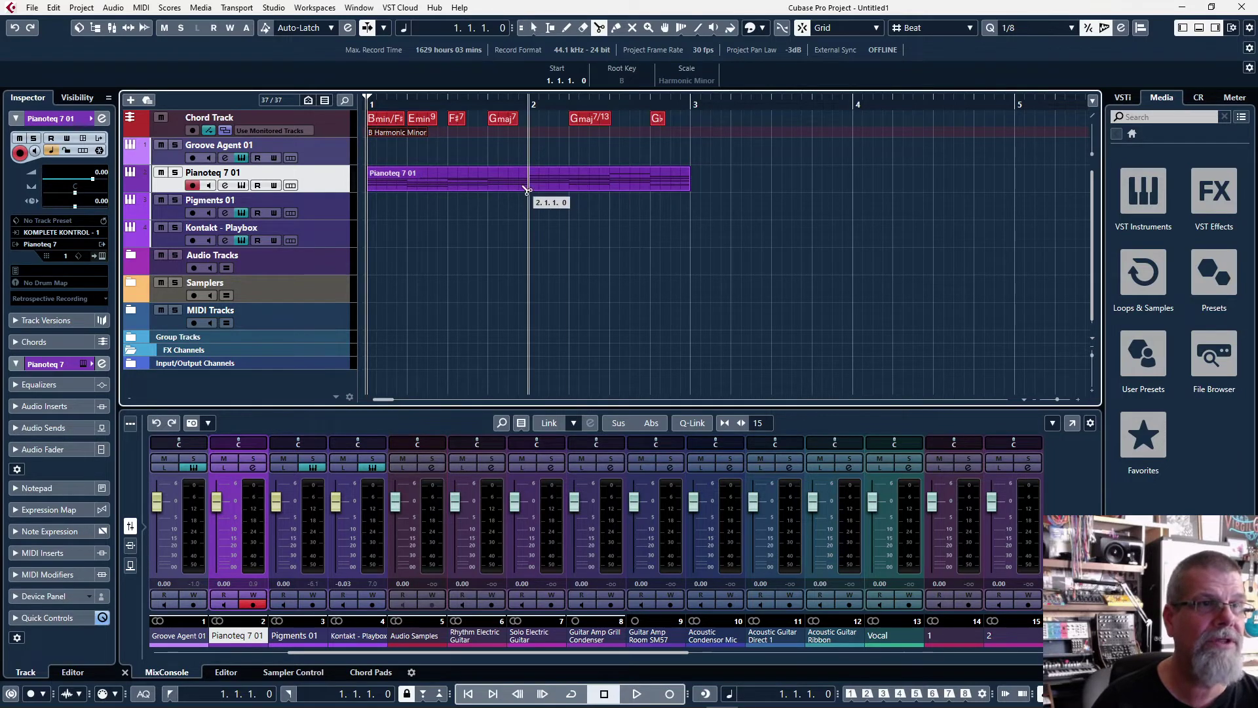
pyautogui.click(539, 186)
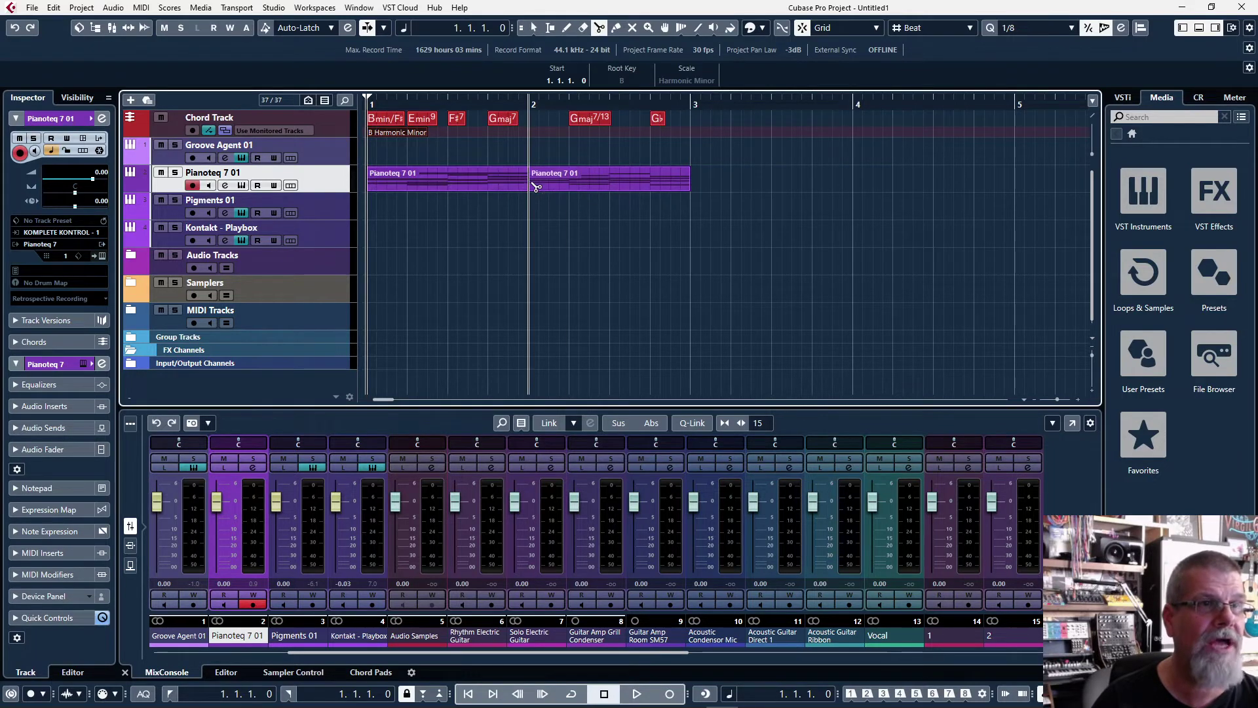
pyautogui.click(576, 190)
pyautogui.click(610, 189)
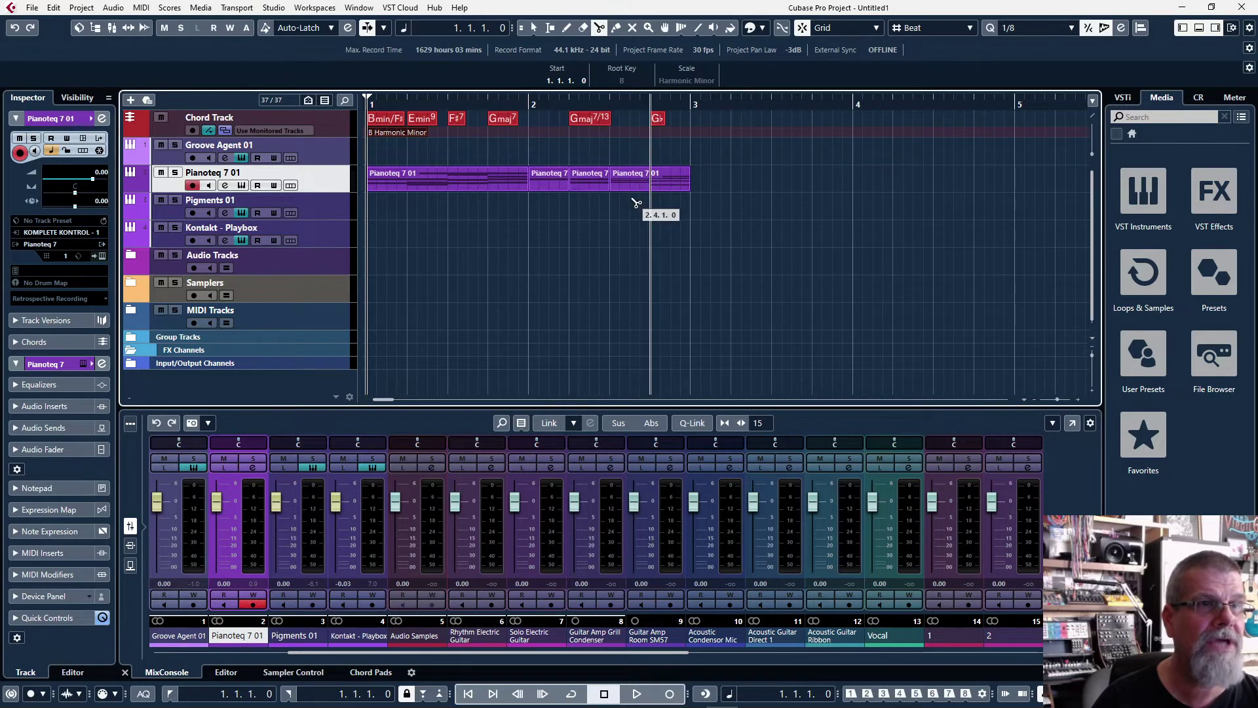
pyautogui.click(650, 189)
pyautogui.rightClick(566, 243)
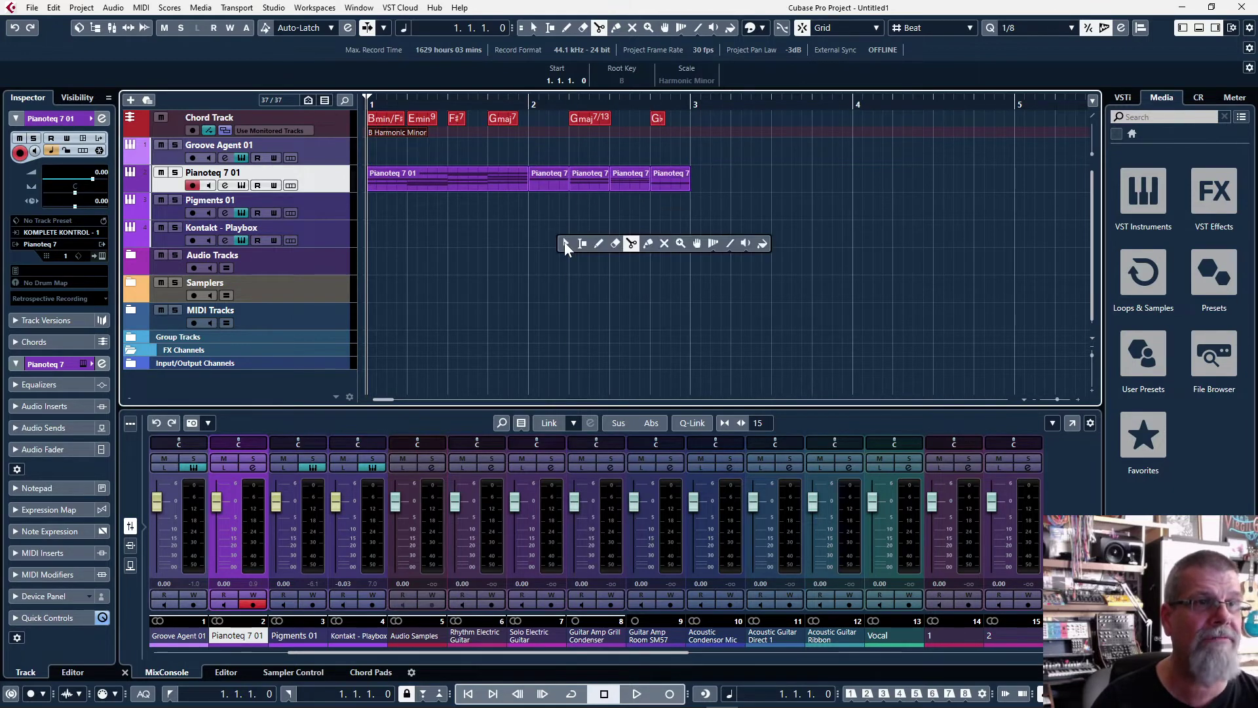
pyautogui.click(564, 242)
# - Move the first and third one-beat clips of bar 2 to beats 2 and 4 of bar 3
pyautogui.click(555, 181)
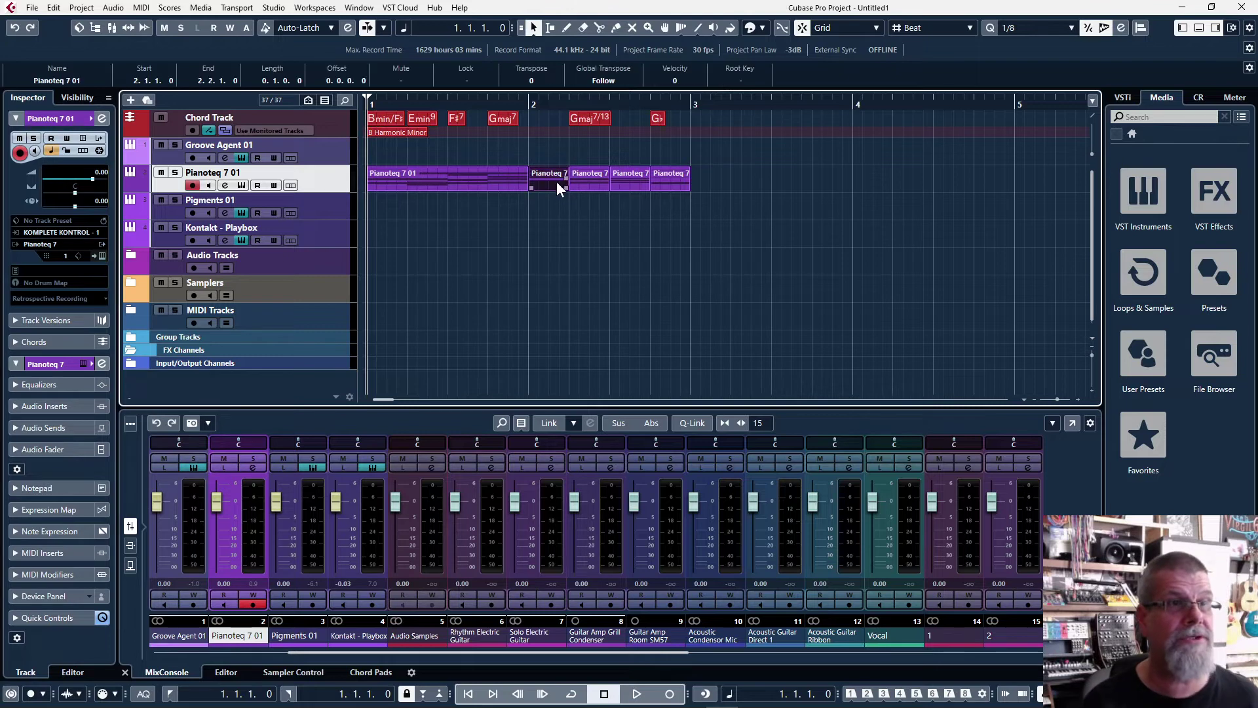
pyautogui.keyDown('shift'); pyautogui.click(631, 180); pyautogui.keyUp('shift')
pyautogui.moveTo(549, 176); pyautogui.dragTo(758, 183)
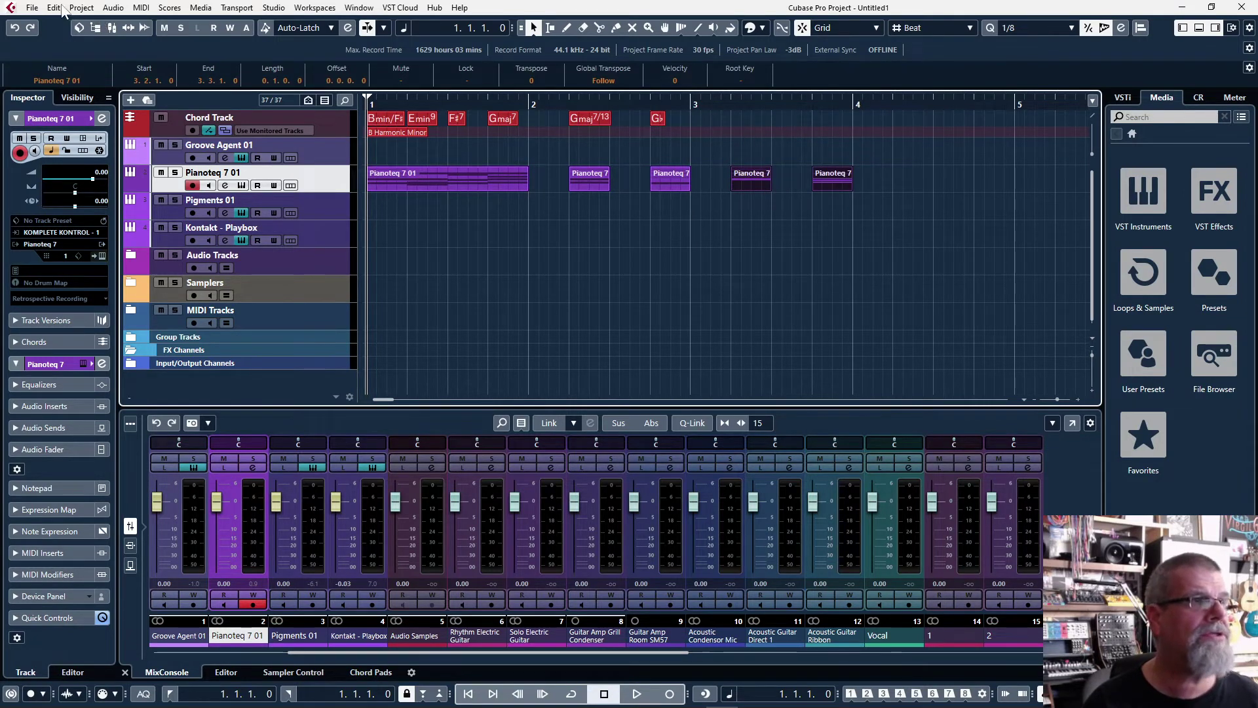
# - Create chord symbols from the two selected Pianoteq clips in bar 3, with all detection options enabled
pyautogui.click(83, 9)
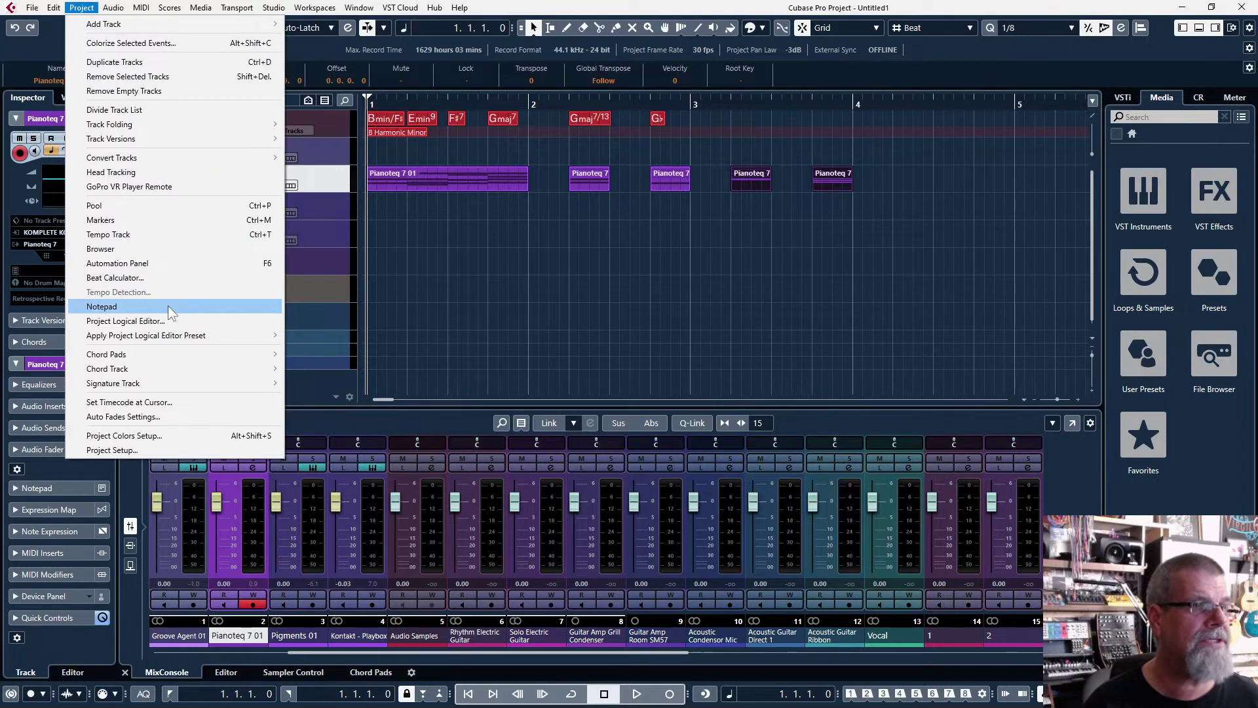
pyautogui.moveTo(151, 356)
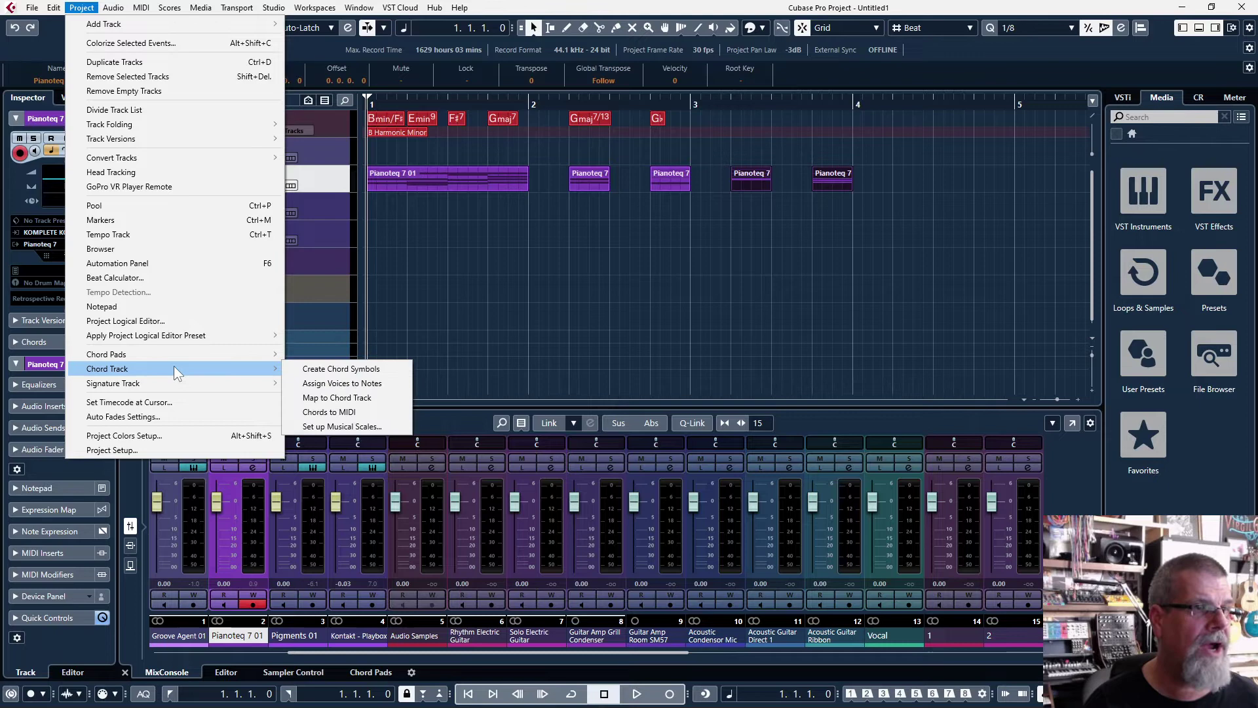
pyautogui.click(340, 369)
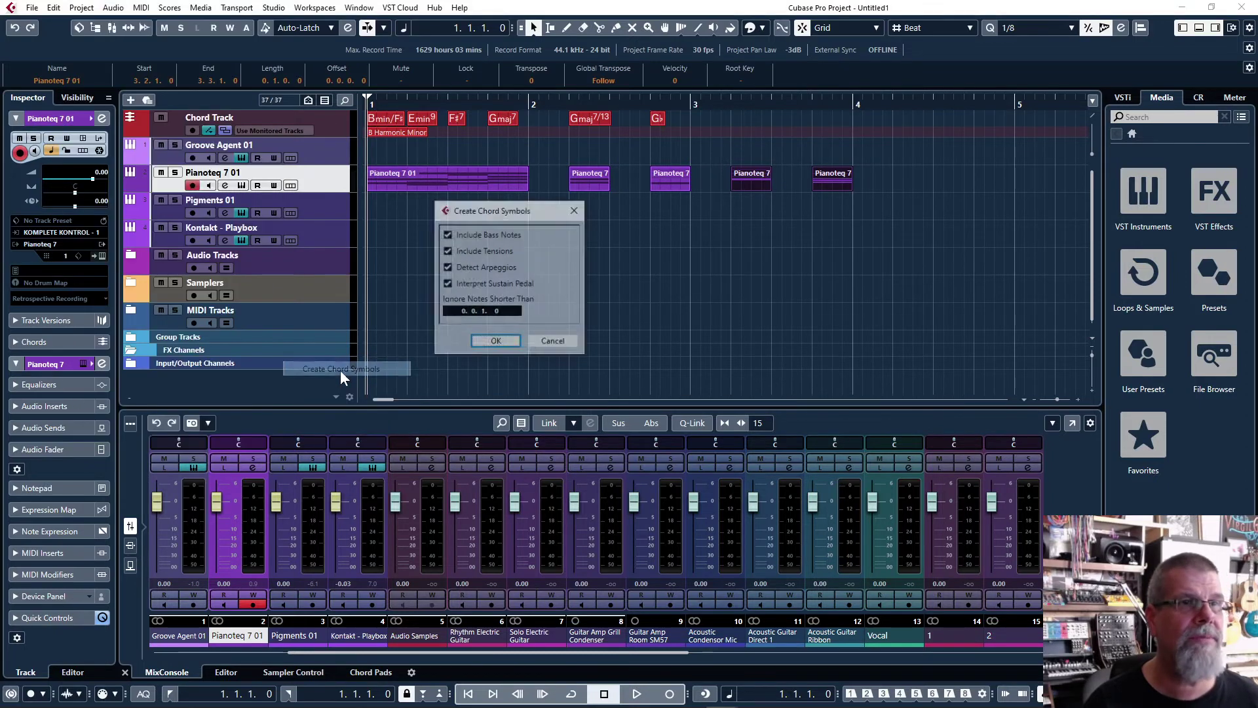
pyautogui.click(493, 342)
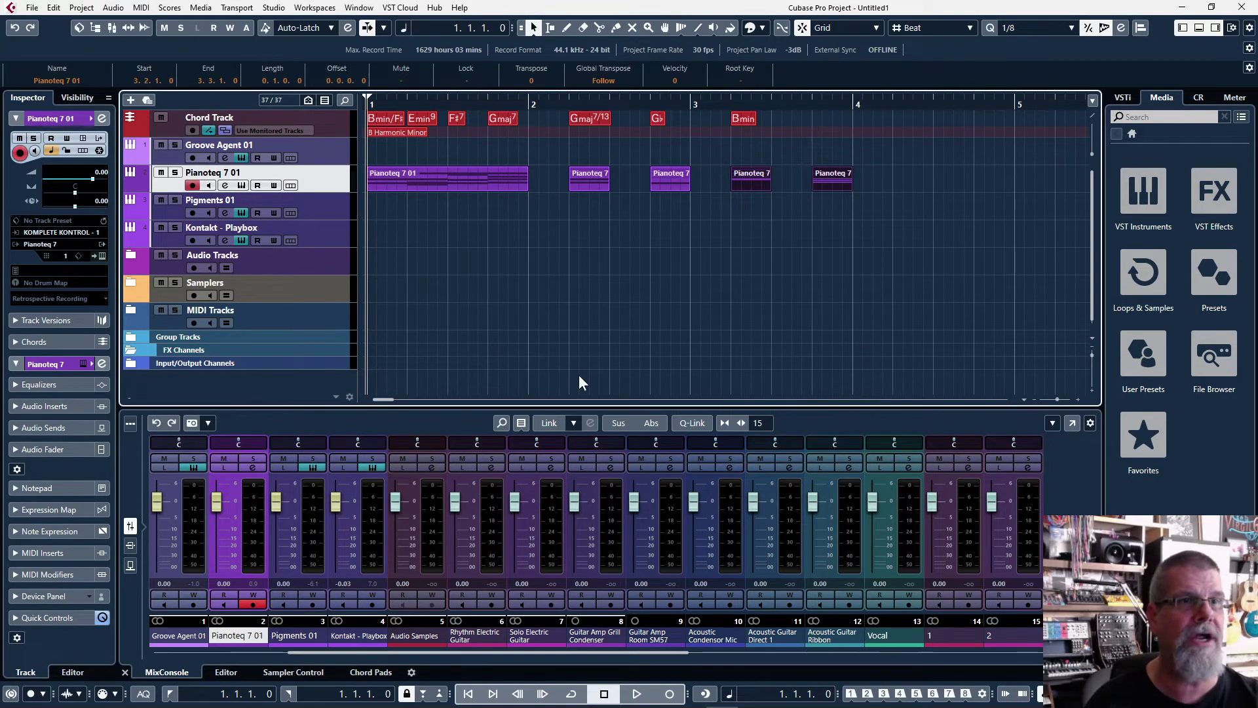
# - Move the last Pianoteq clip in bar 3 to the start of bar 4 and place the project cursor there
pyautogui.click(829, 180)
pyautogui.click(811, 152)
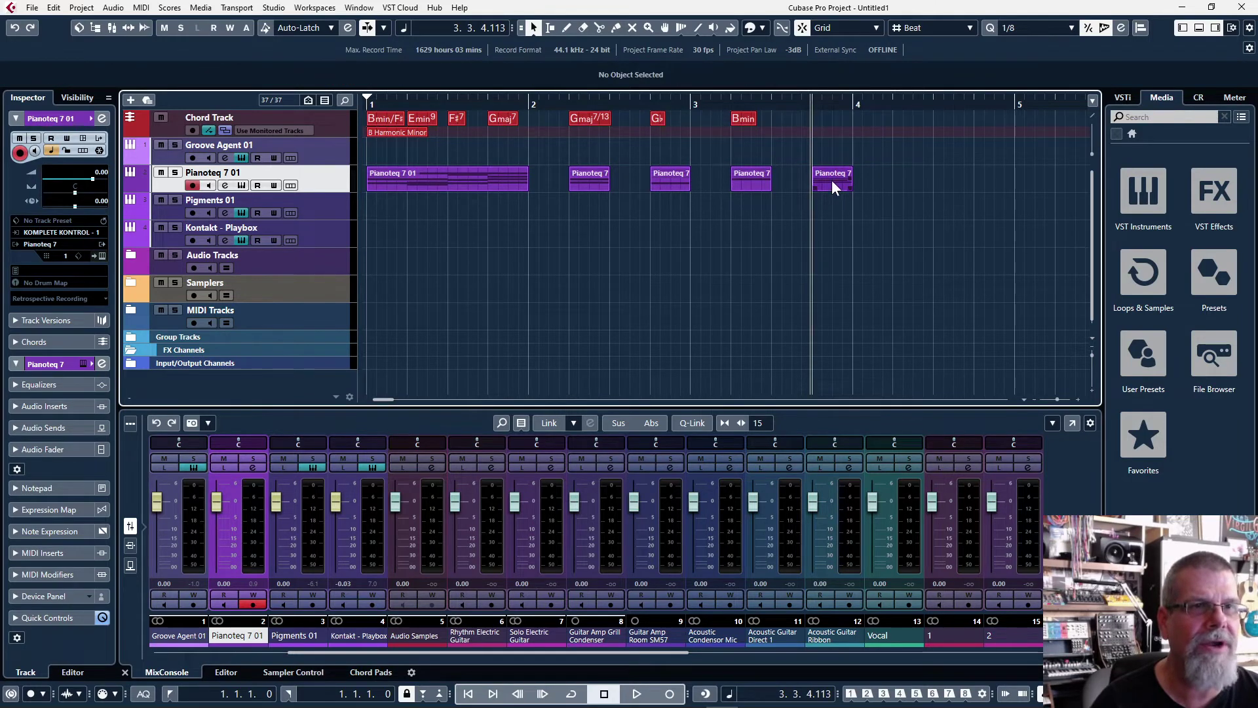
pyautogui.moveTo(832, 180); pyautogui.dragTo(782, 184)
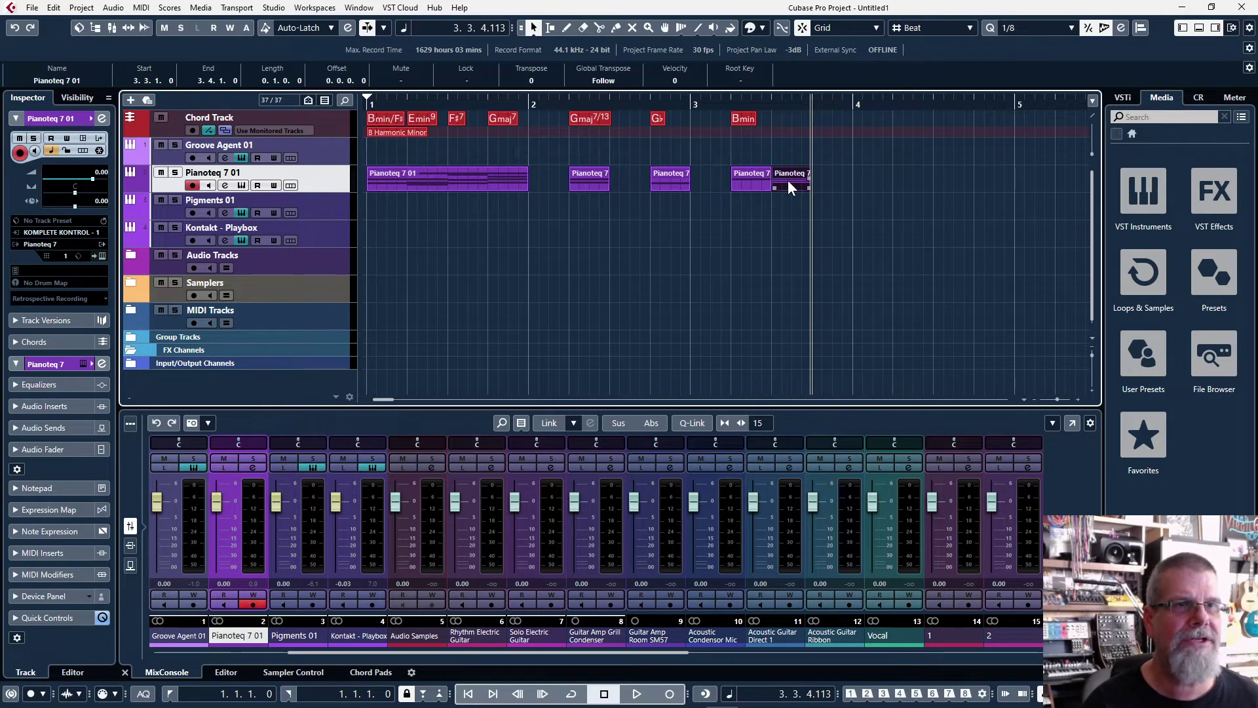
pyautogui.moveTo(788, 180); pyautogui.dragTo(864, 180)
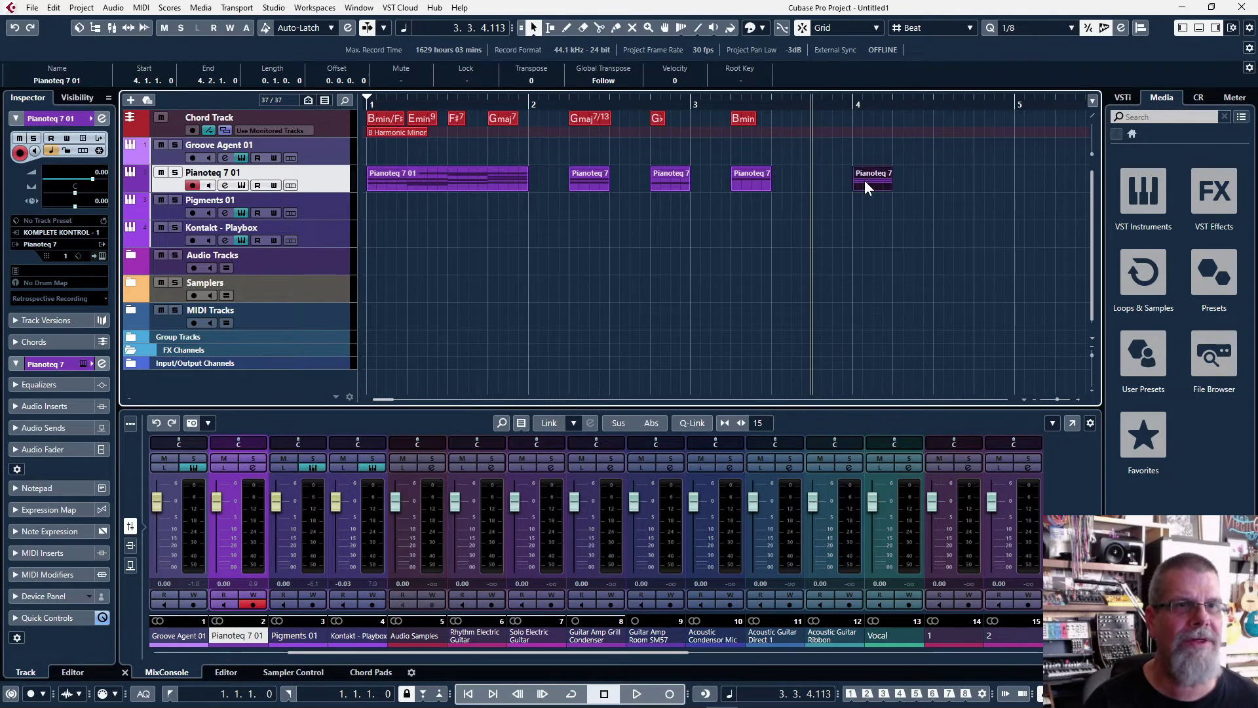
pyautogui.click(855, 103)
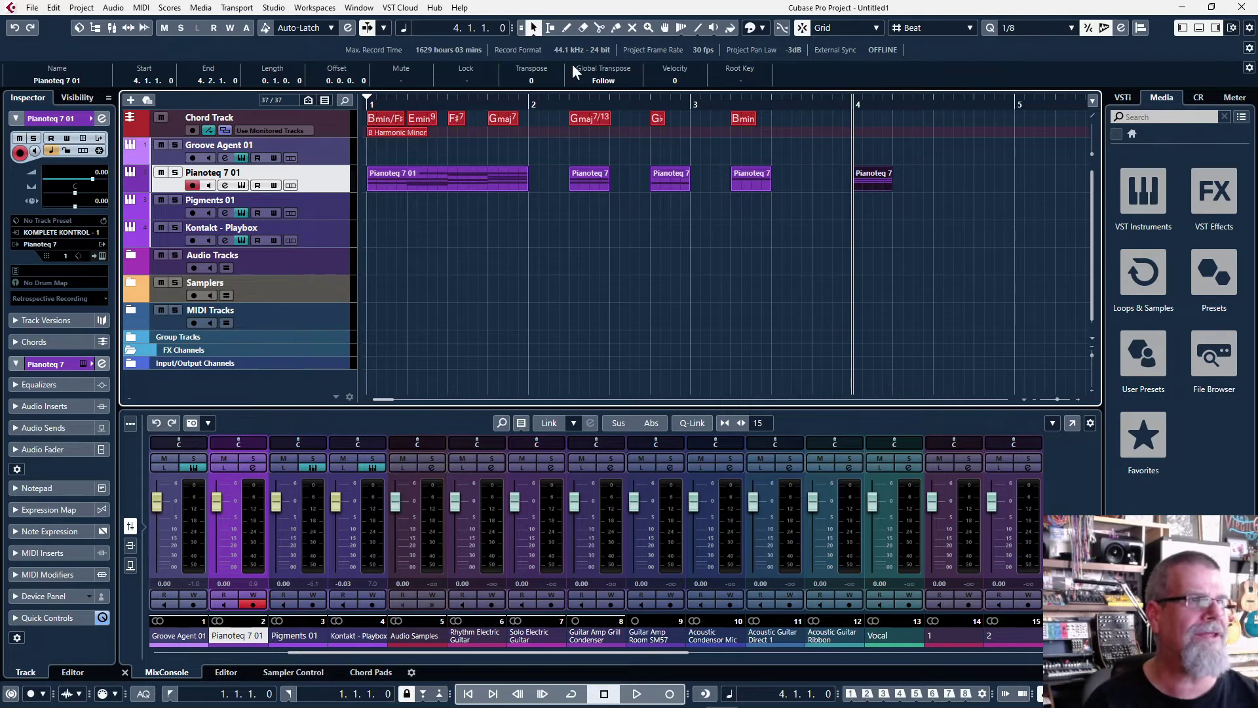
# - Create chord symbols from the Pianoteq clip at bar 4, including bass notes, tensions, arpeggios and sustain pedal
pyautogui.click(82, 7)
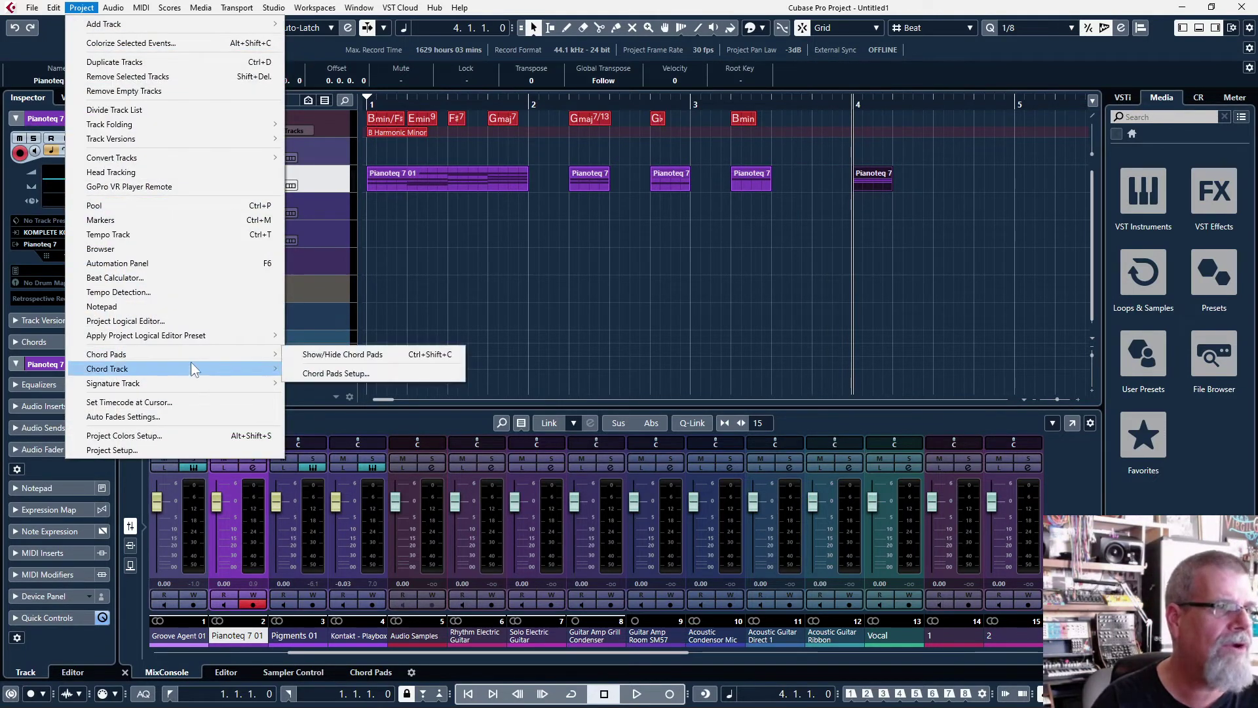
pyautogui.moveTo(190, 363)
pyautogui.click(337, 365)
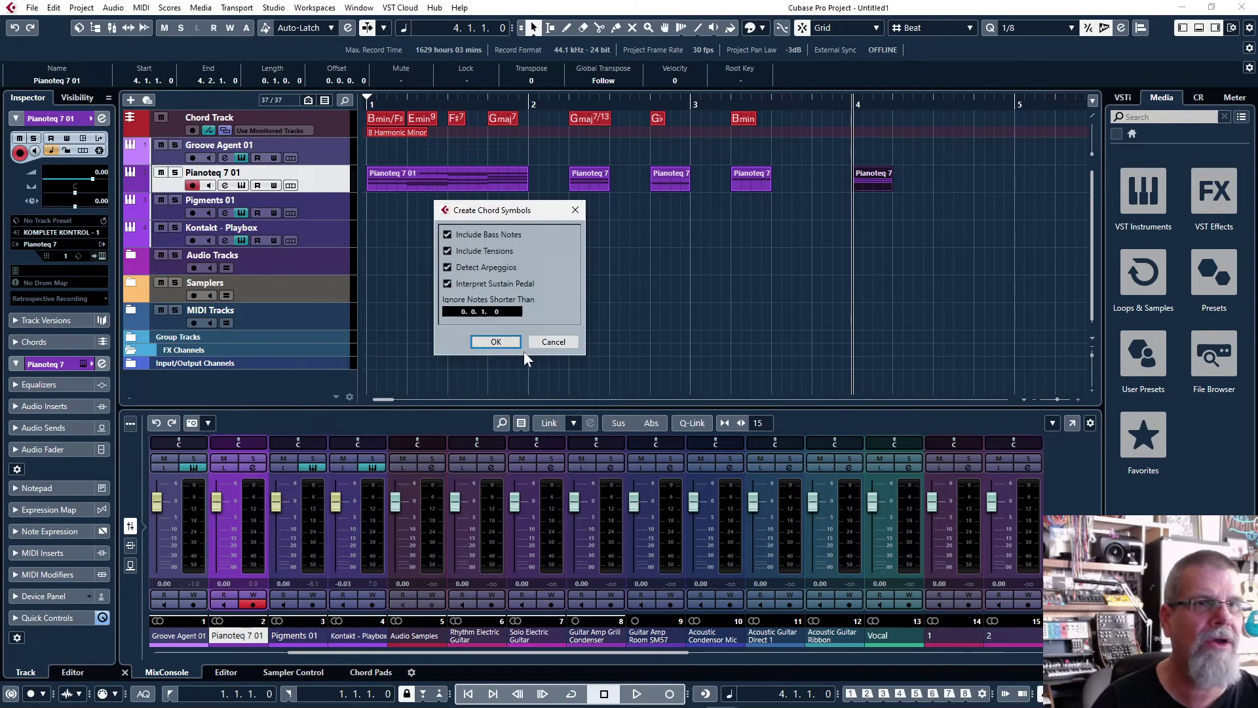
pyautogui.click(496, 341)
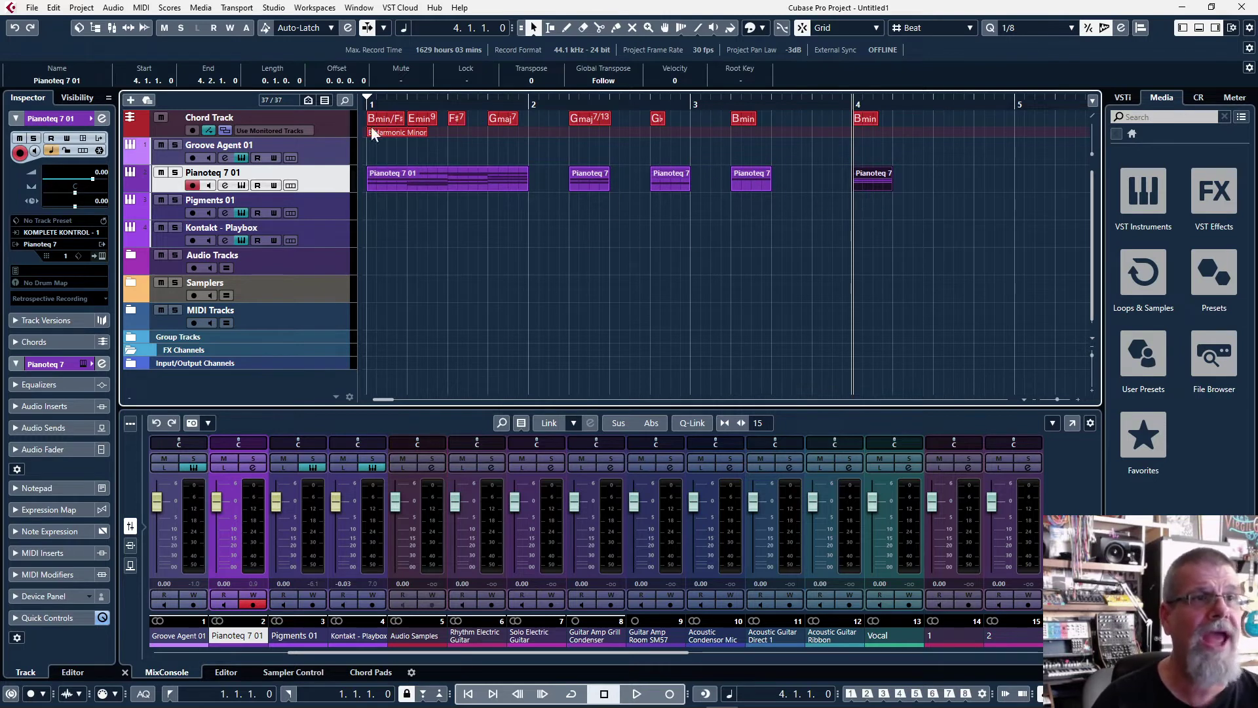
# - Move the four one-beat clips and their chord events onto beats 1 to 4 of bar 2, and return the cursor to the project start
pyautogui.moveTo(591, 180); pyautogui.dragTo(566, 177)
pyautogui.click(569, 116)
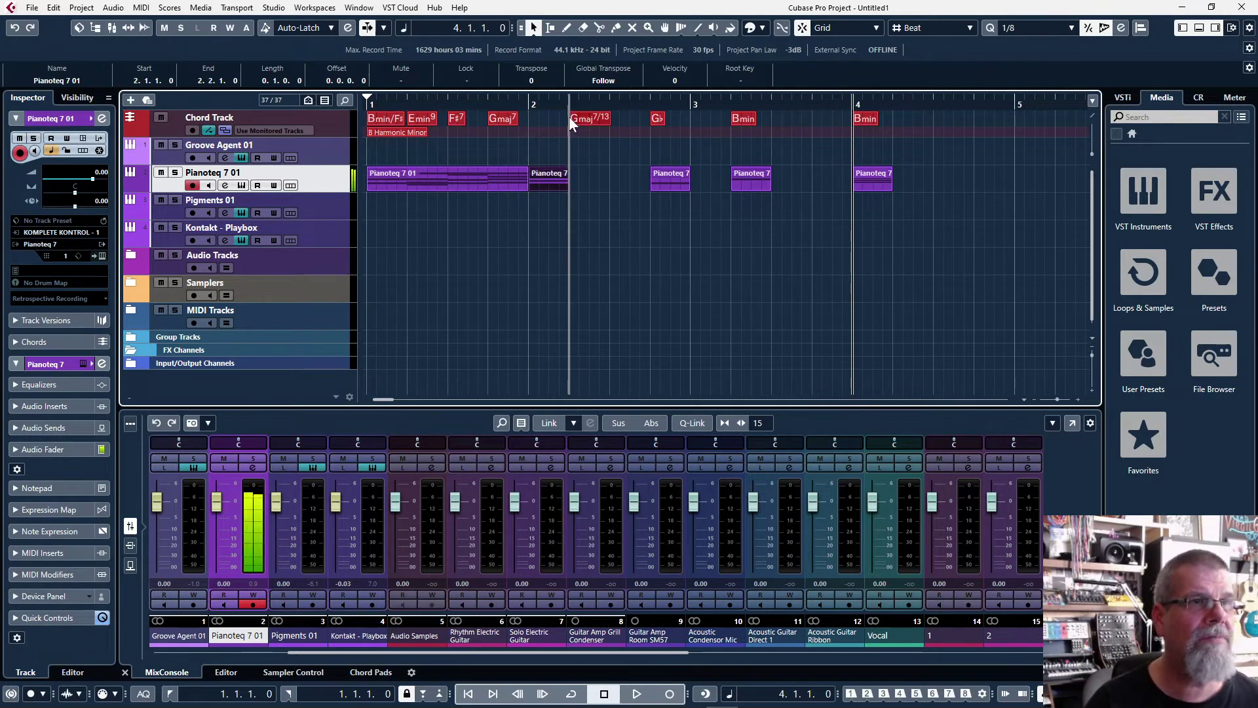
pyautogui.moveTo(569, 116); pyautogui.dragTo(529, 116)
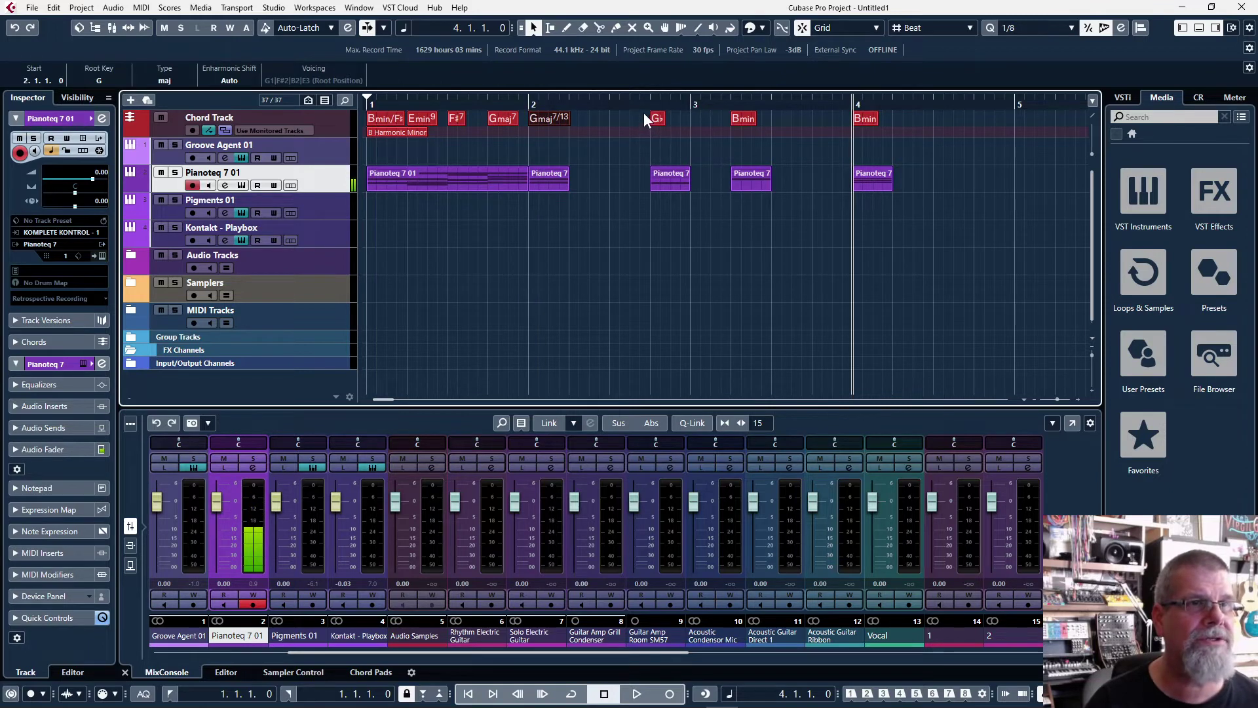
pyautogui.moveTo(644, 113); pyautogui.dragTo(608, 183)
pyautogui.moveTo(720, 116); pyautogui.dragTo(611, 173)
pyautogui.moveTo(828, 116); pyautogui.dragTo(671, 176)
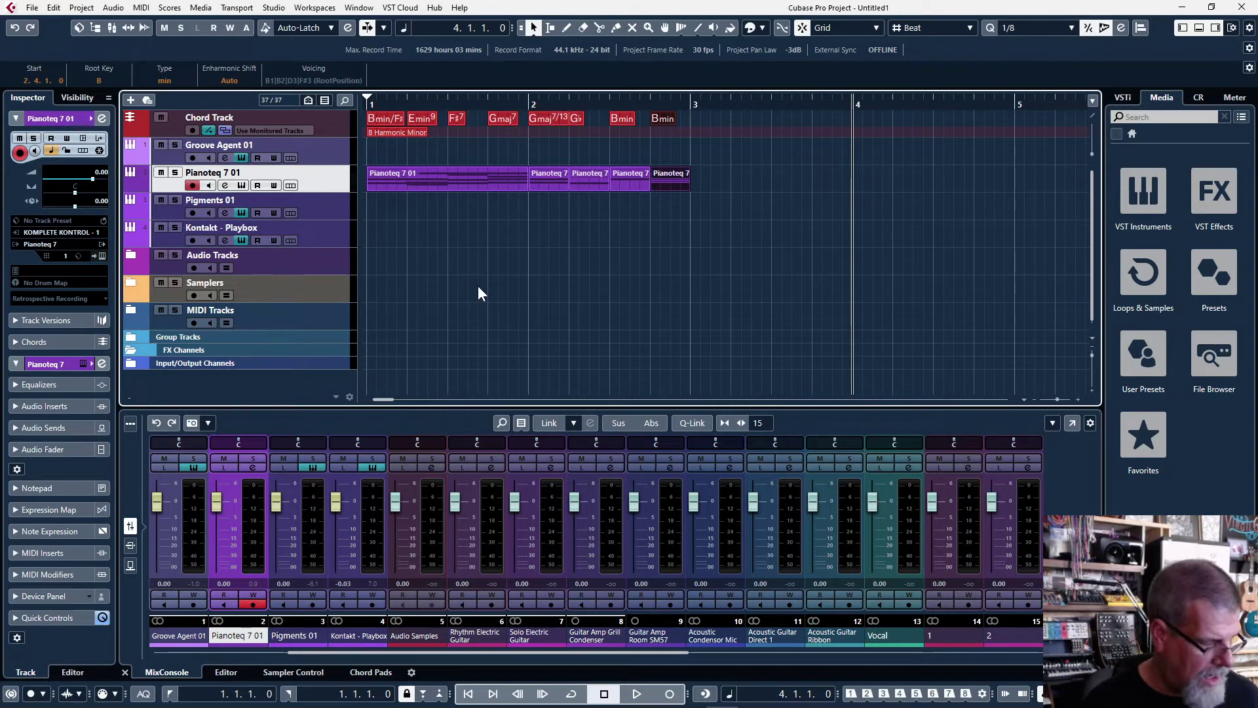
pyautogui.press('Home')
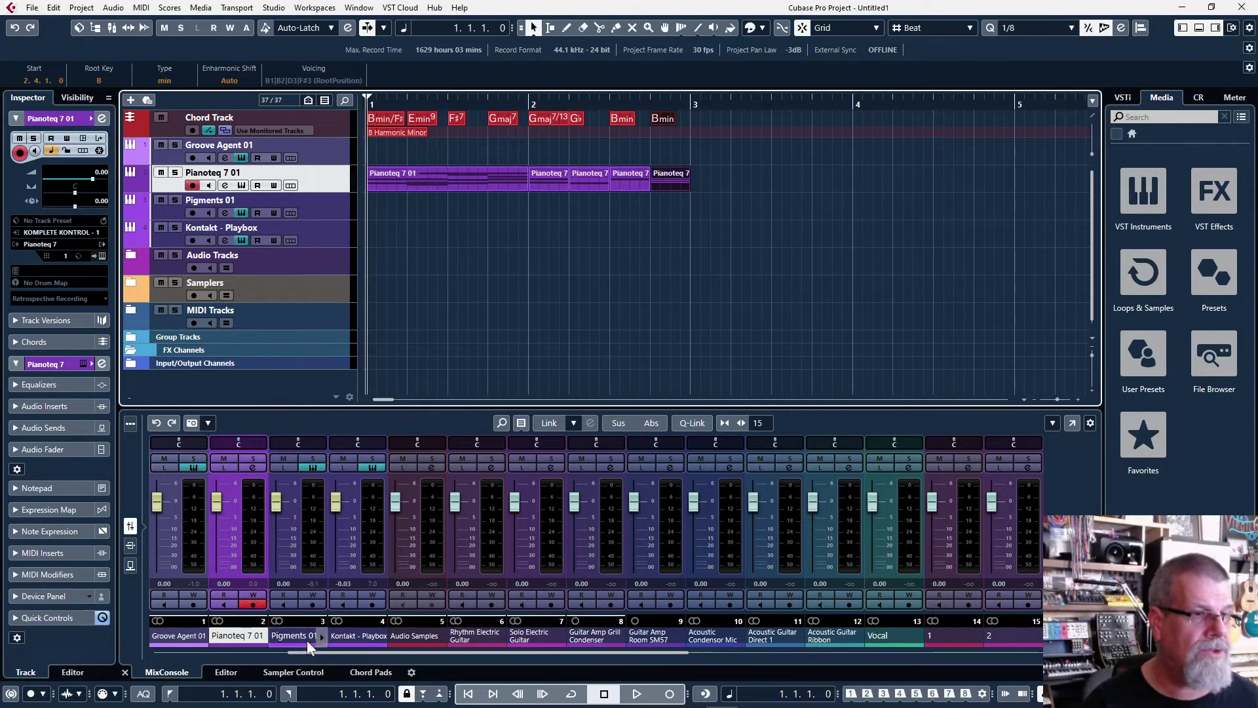
# - Show the chord pads and assign them from the chord track, accepting the replacement of all current pad assignments
pyautogui.click(370, 672)
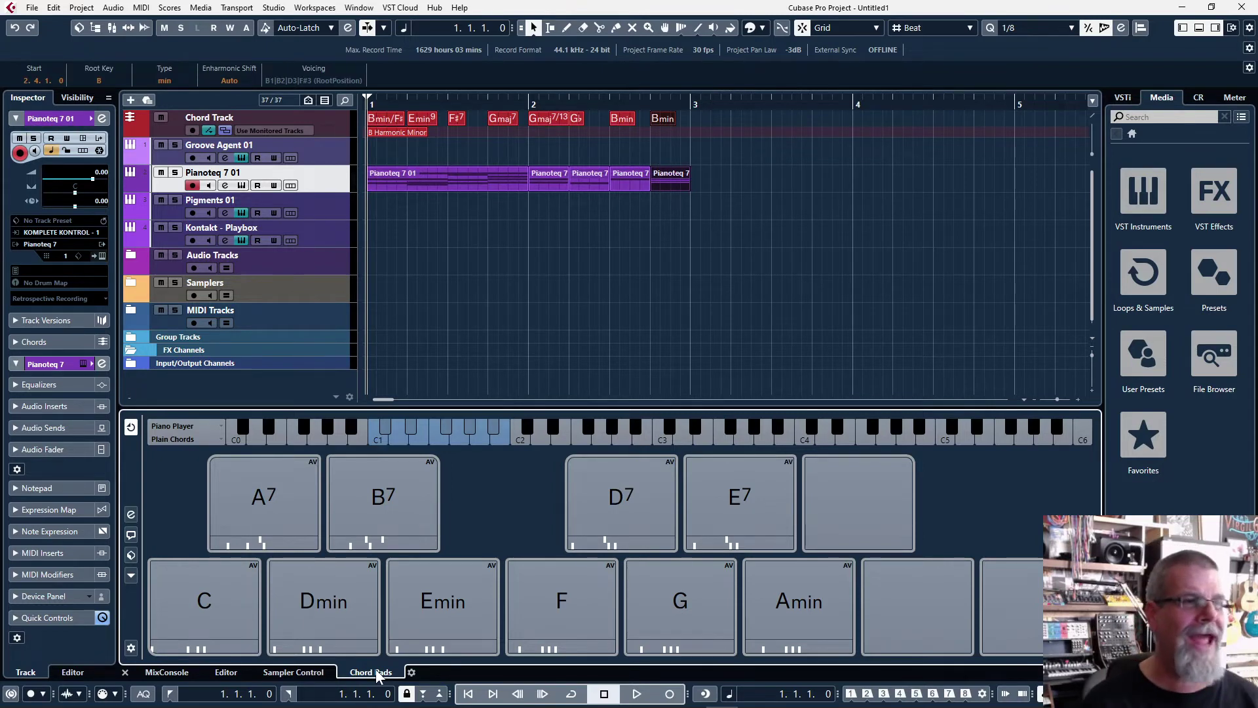
pyautogui.click(131, 575)
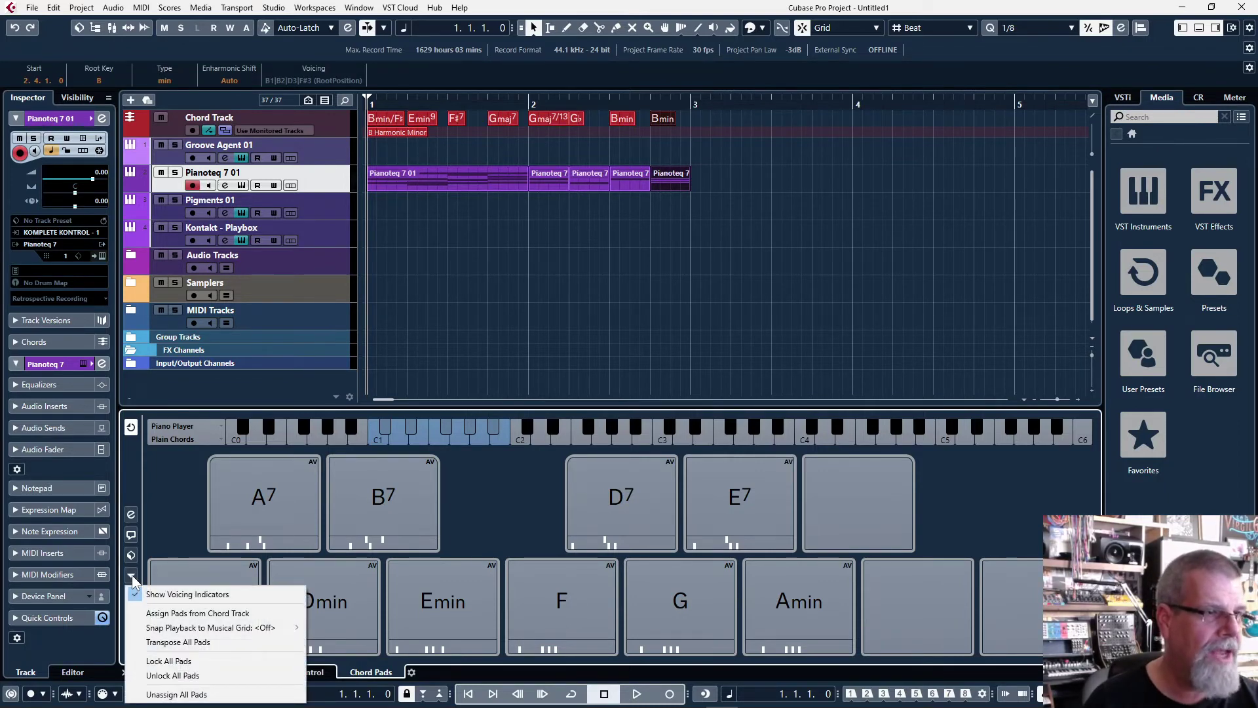
pyautogui.click(176, 612)
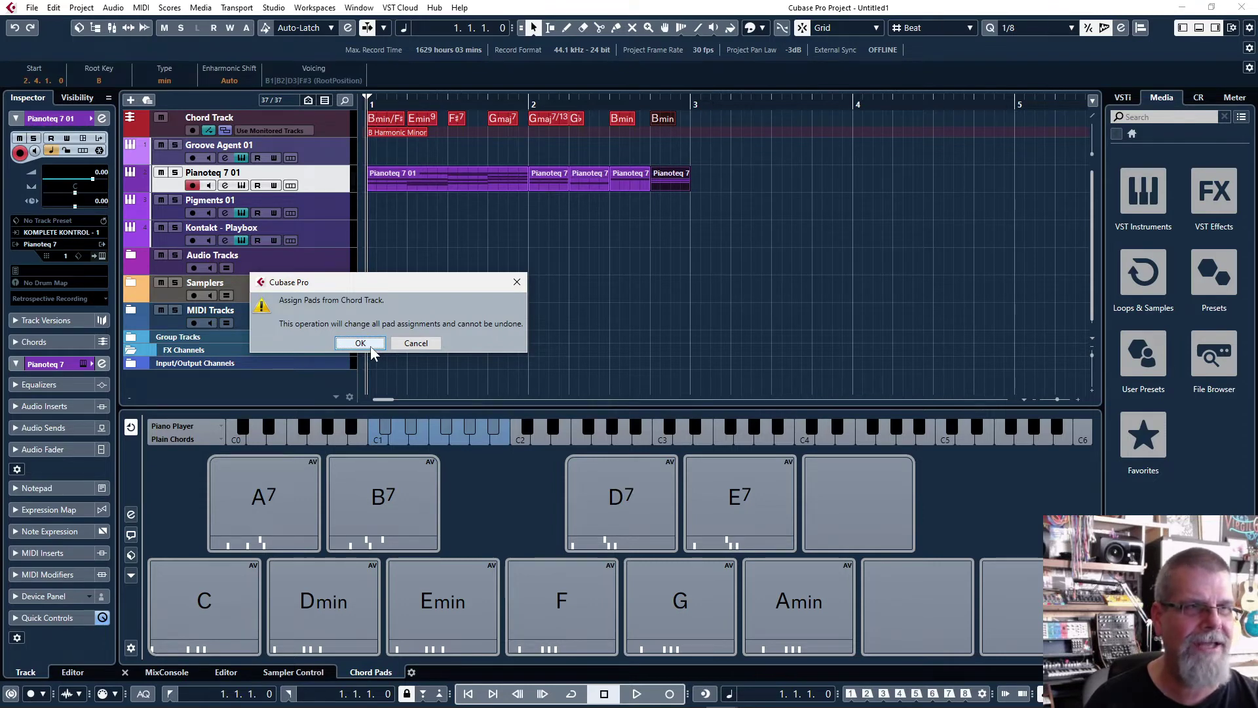
pyautogui.click(371, 349)
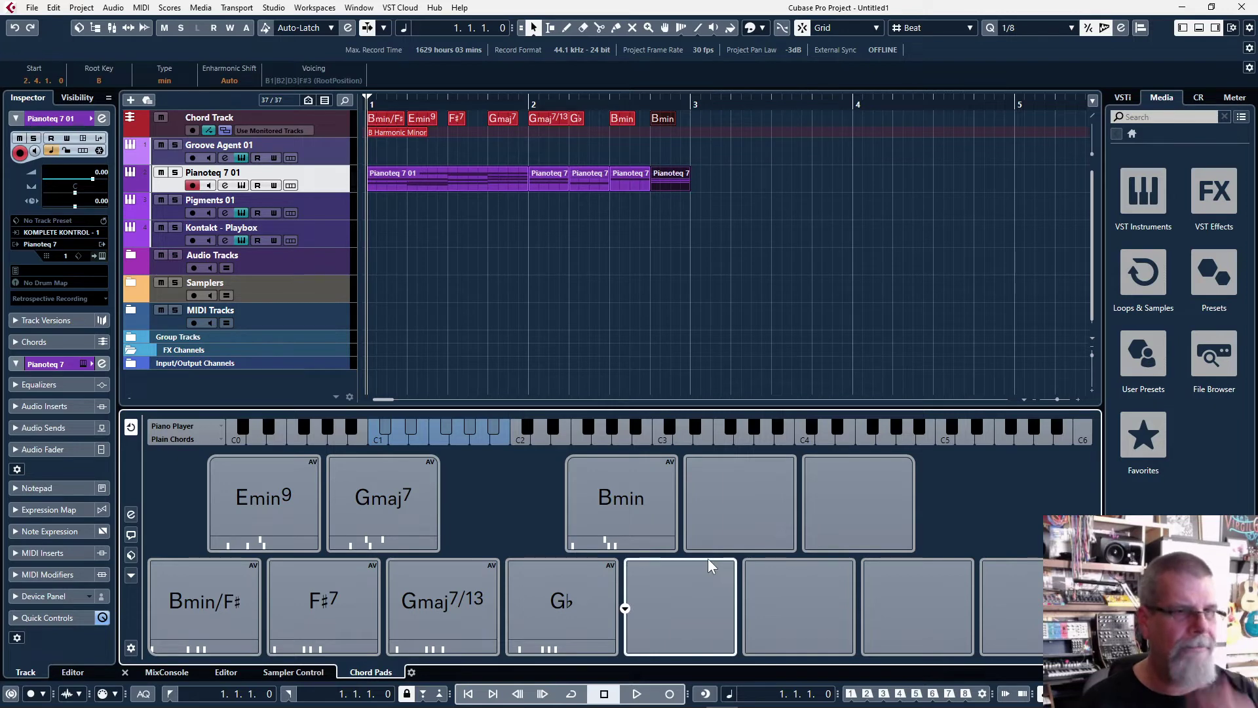
# - Swap the Bmin chord pad with the Bmin/F♯ pad so that Bmin comes first, and audition both chords
pyautogui.click(626, 502)
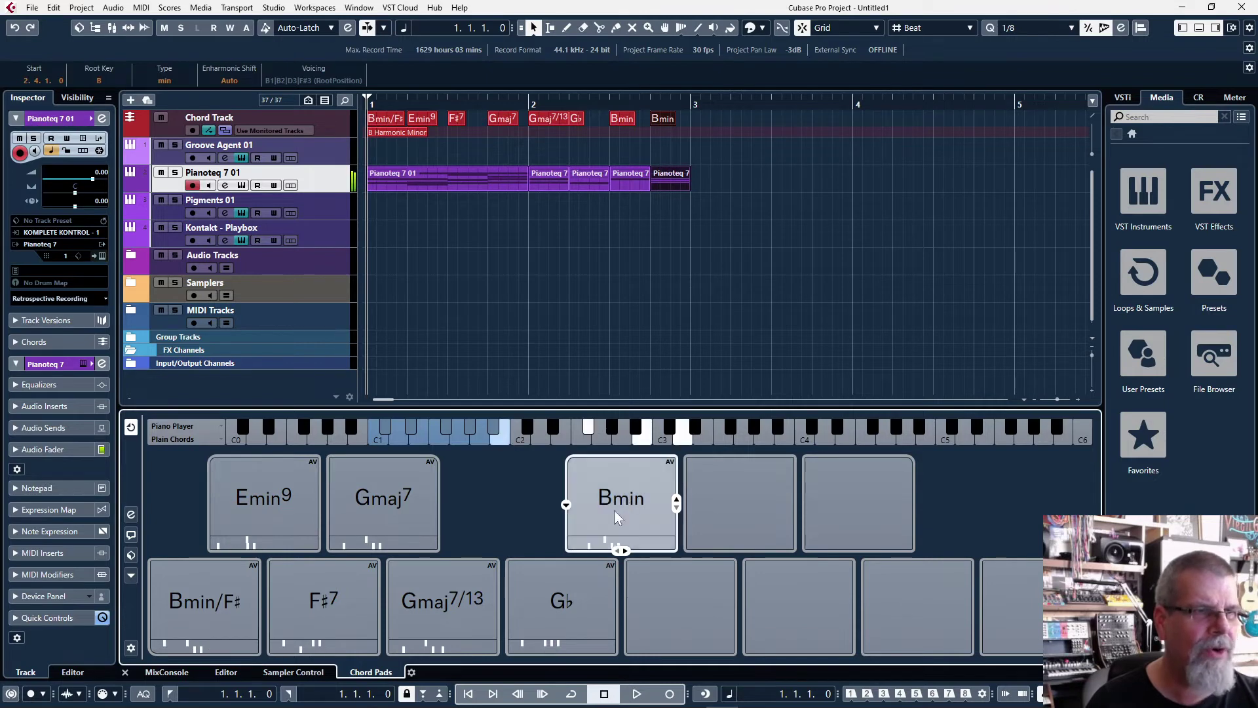
pyautogui.moveTo(189, 612); pyautogui.dragTo(189, 612)
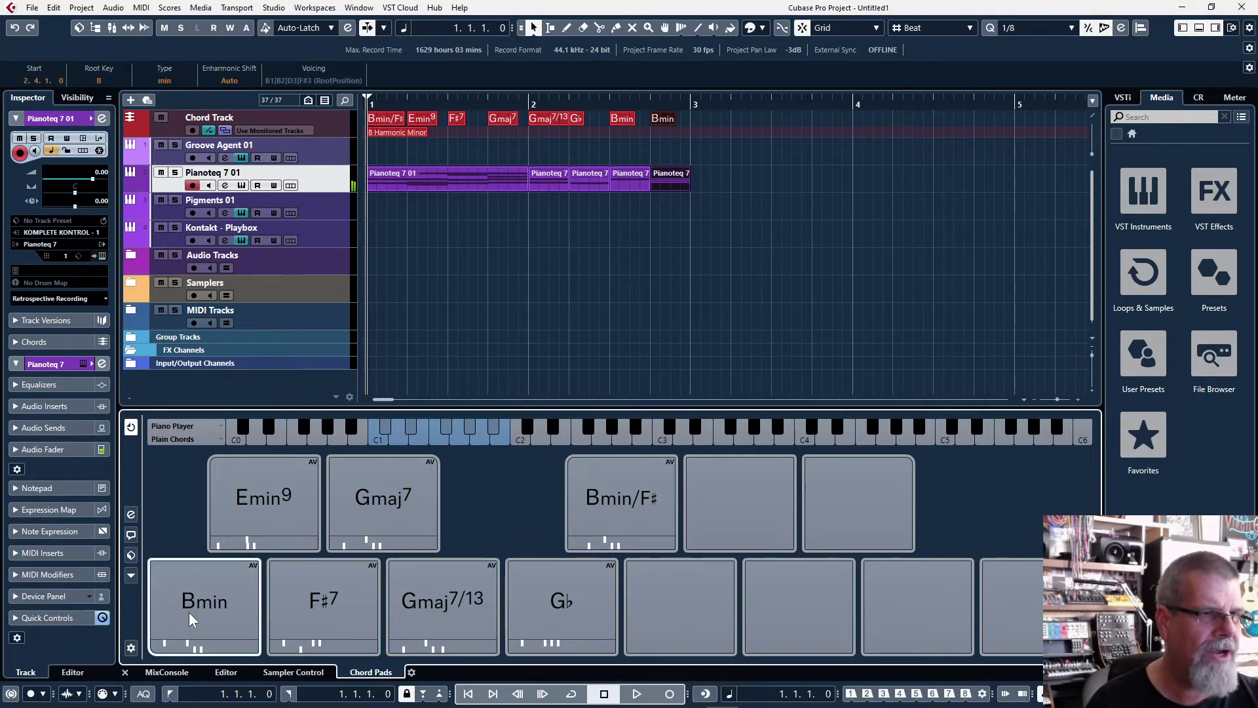
pyautogui.click(211, 608)
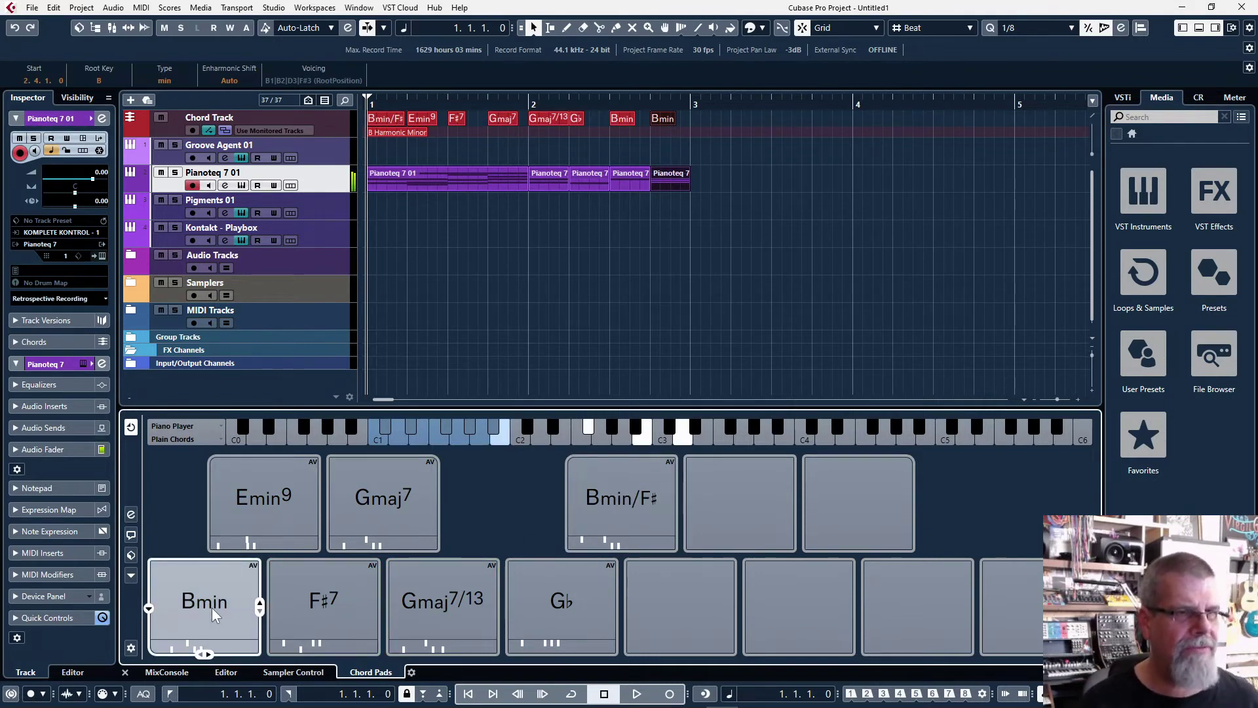
pyautogui.click(620, 523)
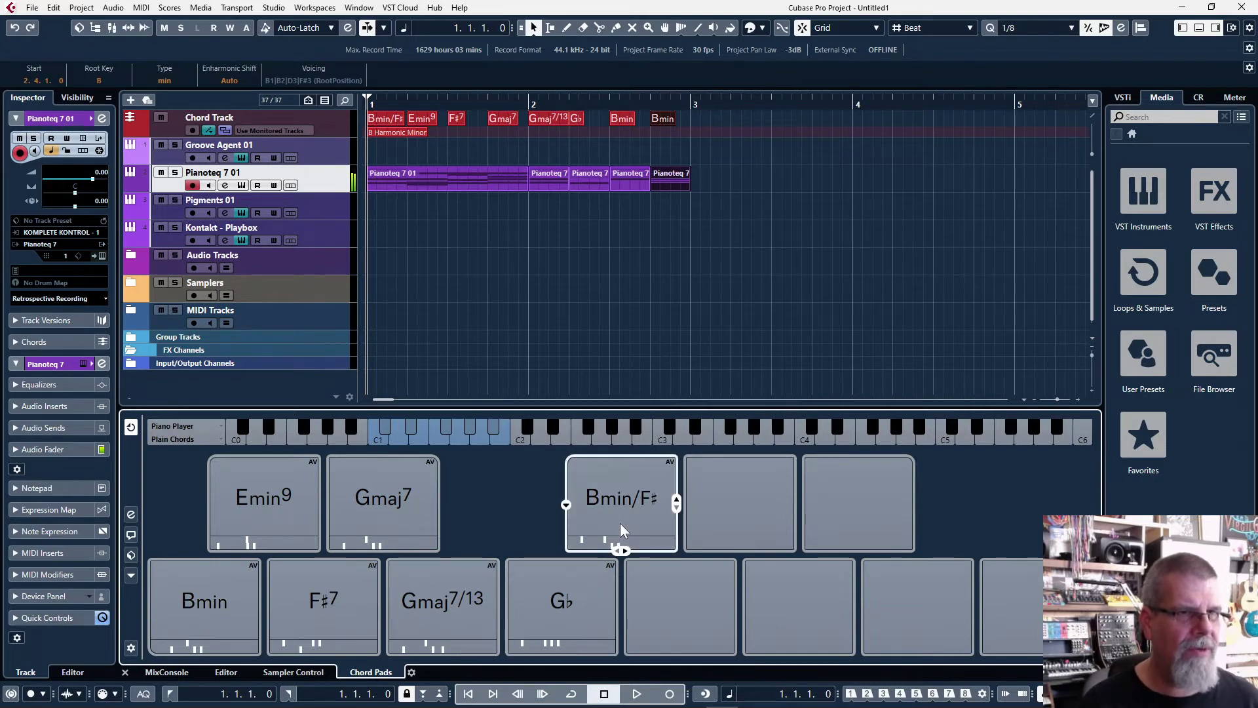
pyautogui.click(230, 620)
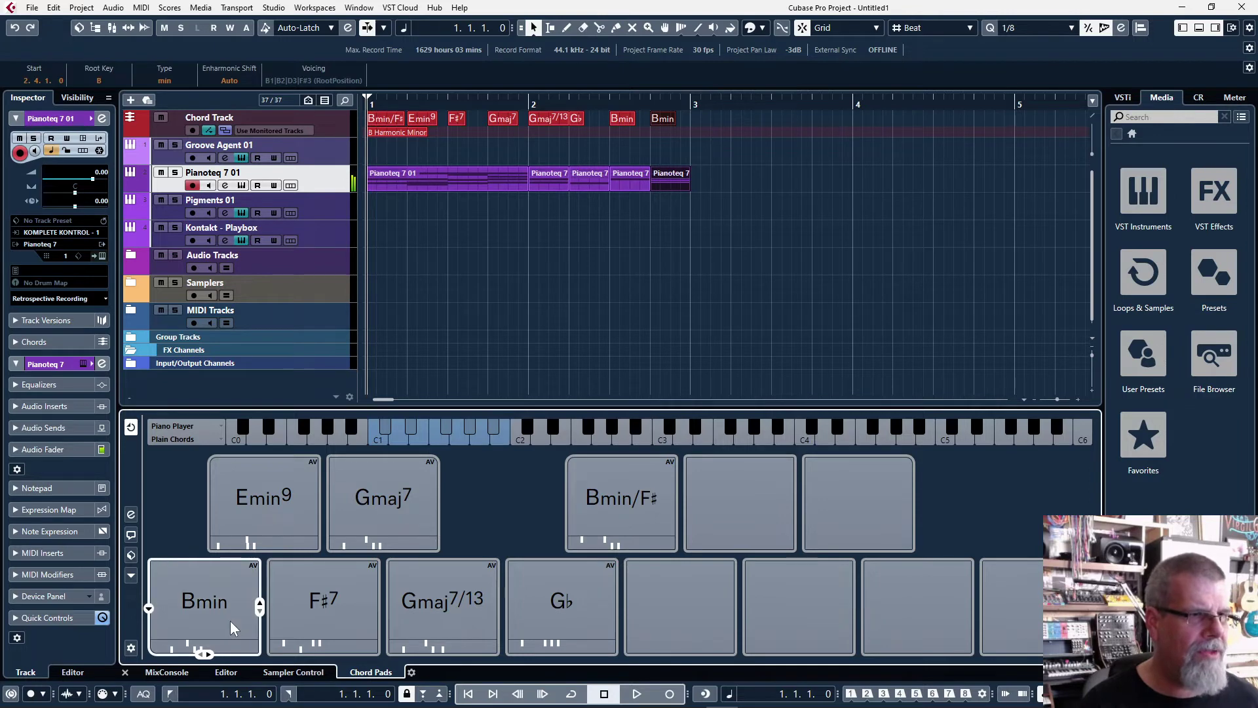
# - Open the Chord Assistant's circle of fifths and reposition its window clear of the chord pads
pyautogui.click(132, 556)
pyautogui.click(130, 556)
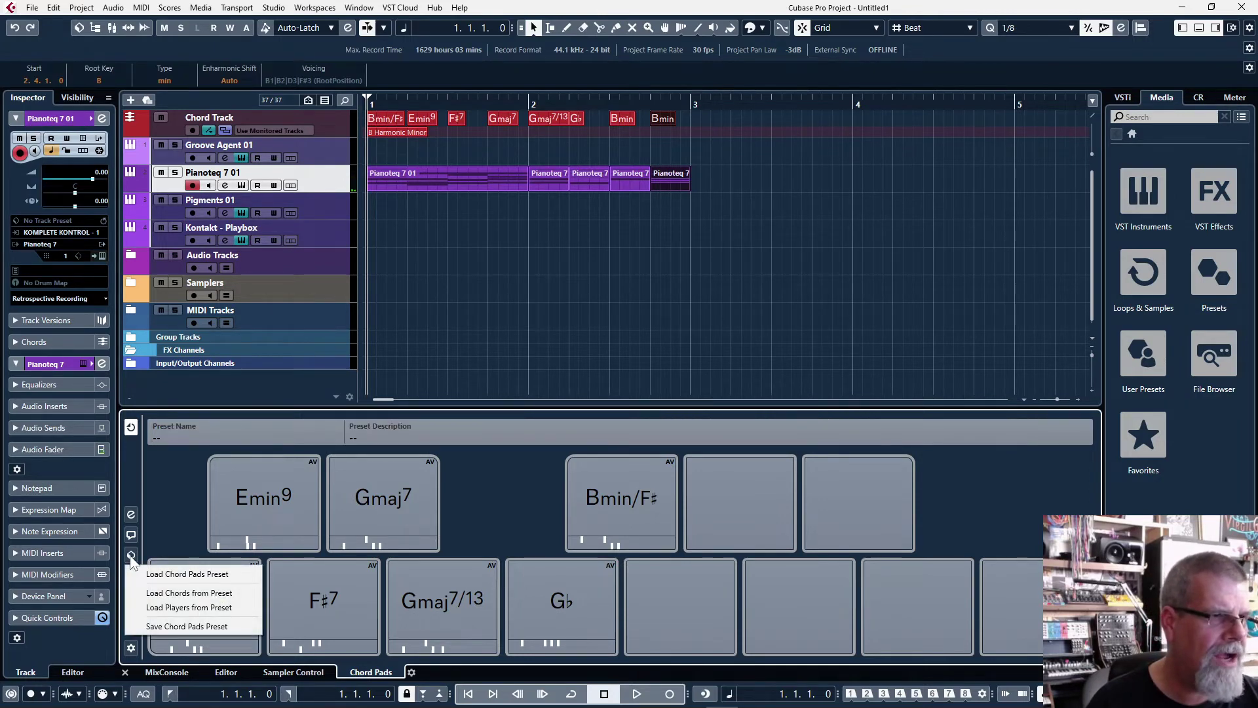
pyautogui.click(133, 536)
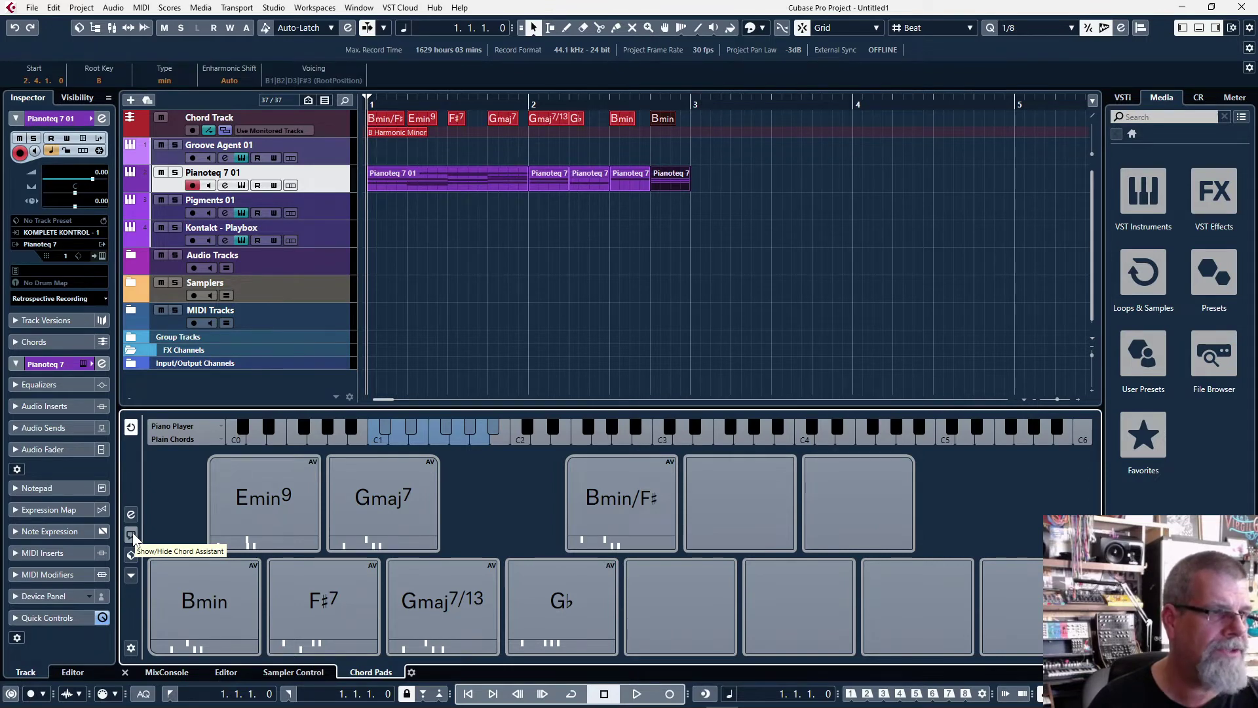
pyautogui.click(133, 536)
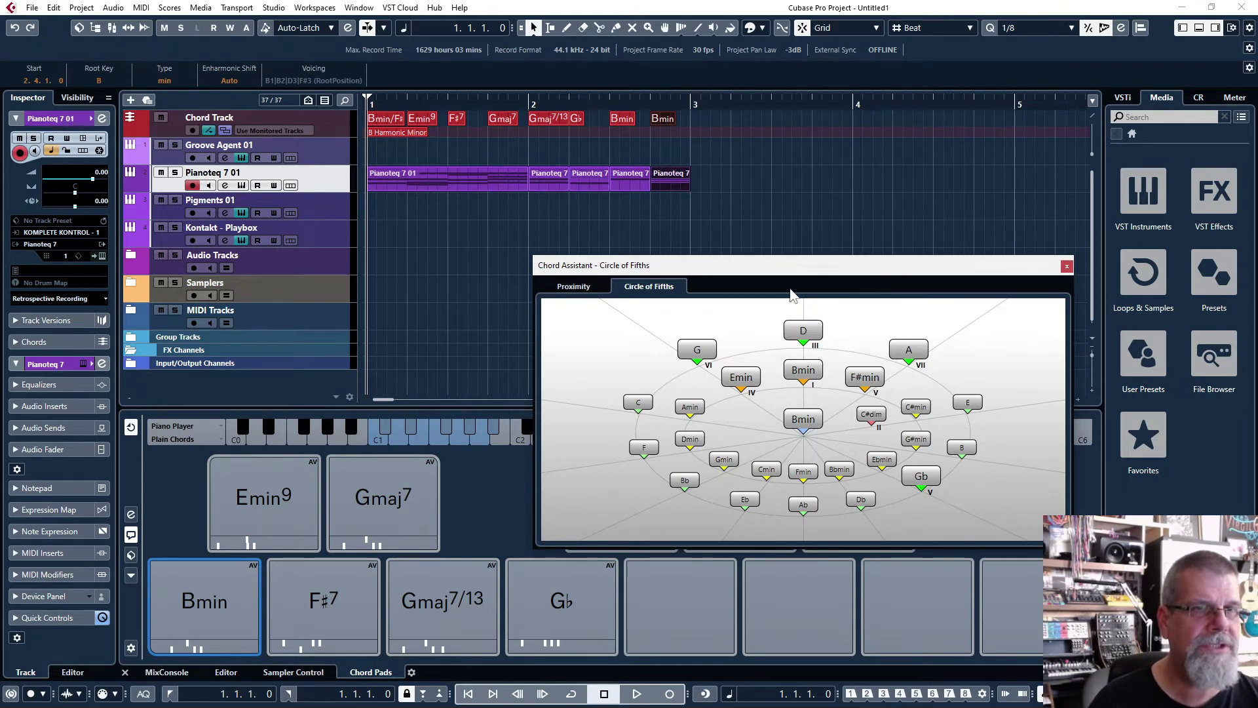
pyautogui.moveTo(771, 273); pyautogui.dragTo(604, 159)
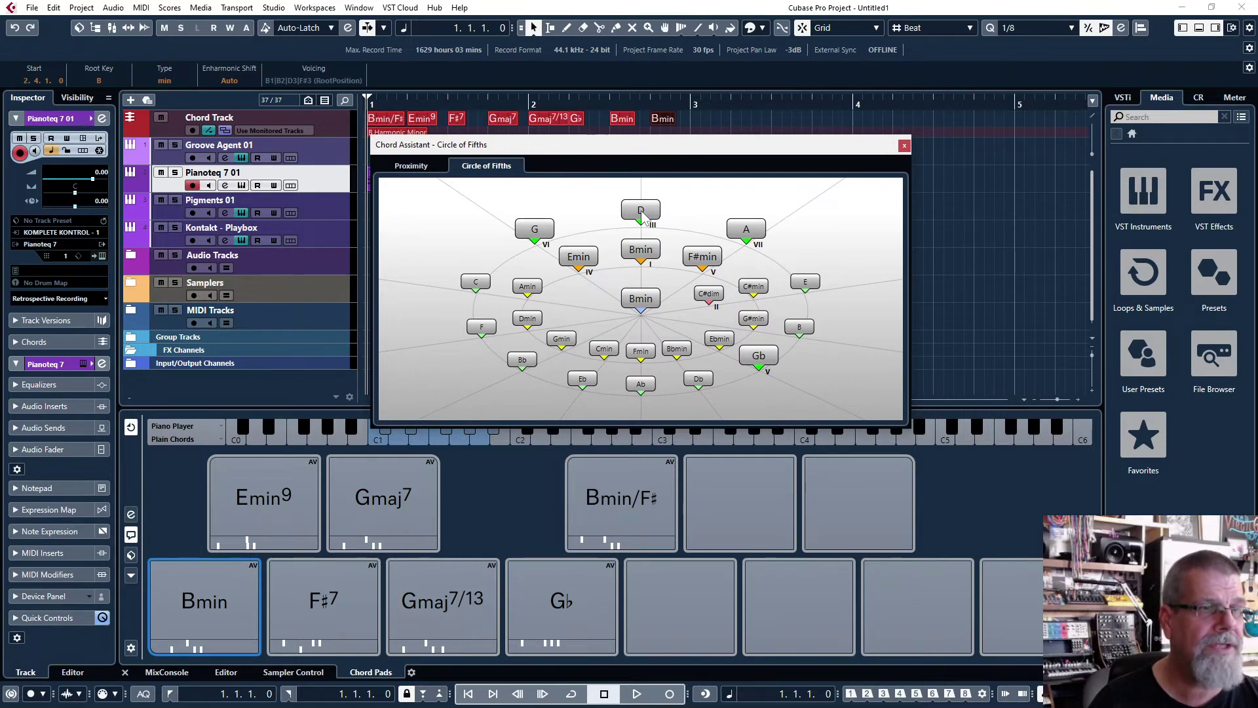
# - Assign the Emin and A chords from the circle of fifths to the two empty pads following G♭
pyautogui.moveTo(380, 502)
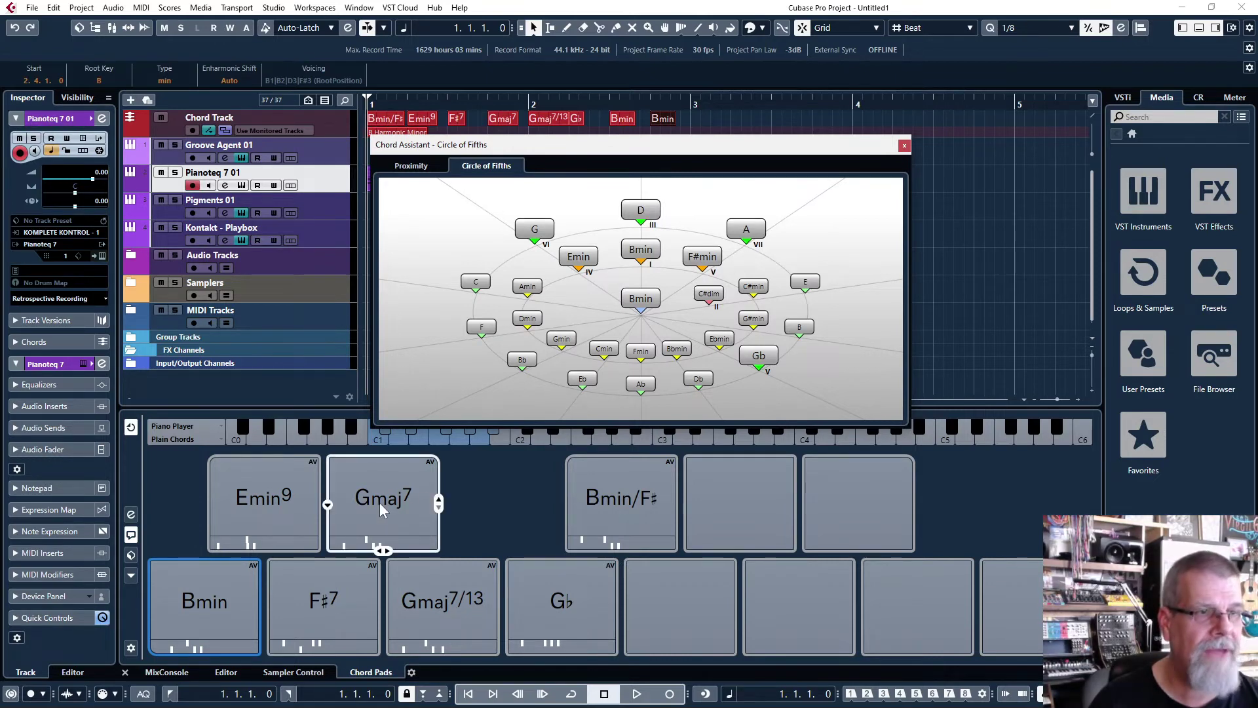
pyautogui.moveTo(566, 601)
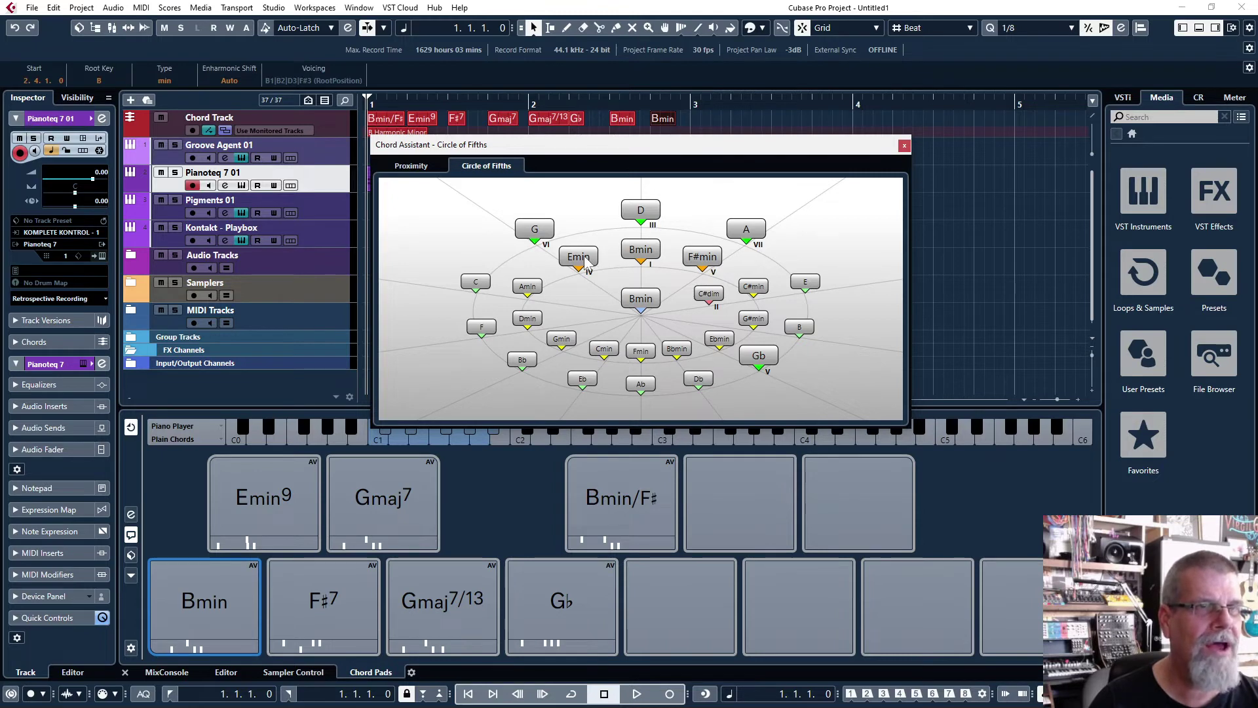
pyautogui.moveTo(585, 262); pyautogui.dragTo(654, 499)
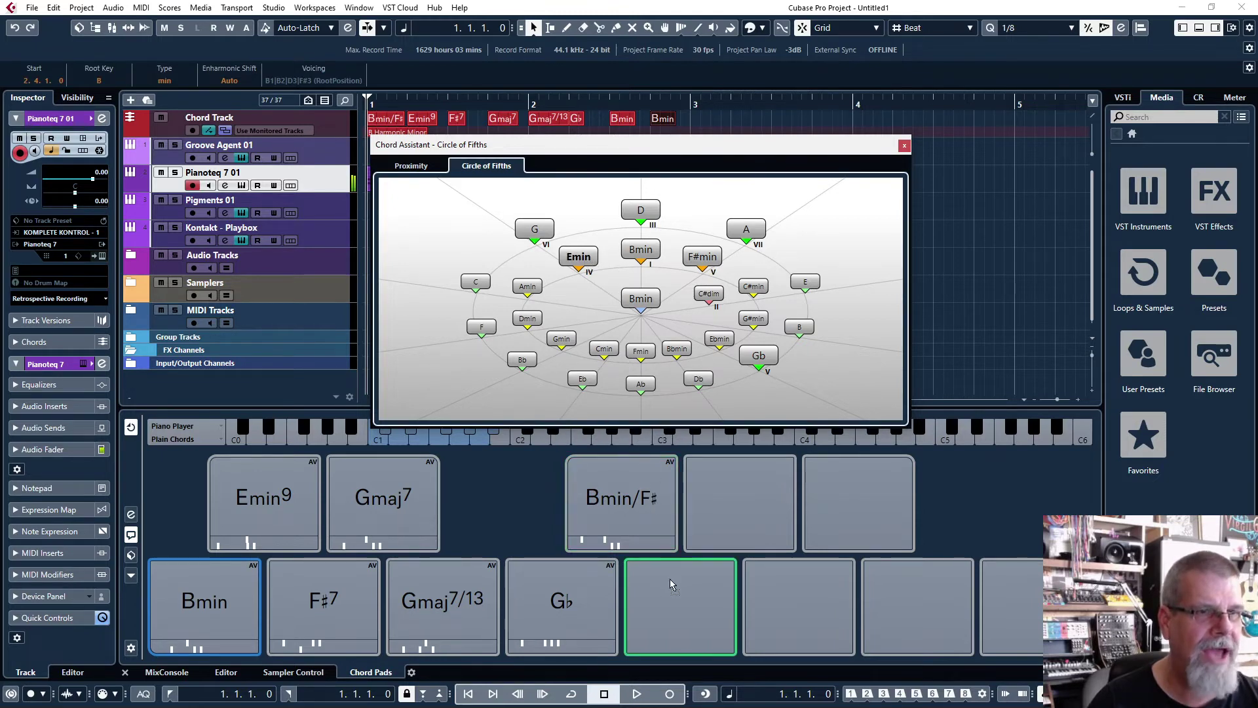
pyautogui.moveTo(670, 580); pyautogui.dragTo(669, 580)
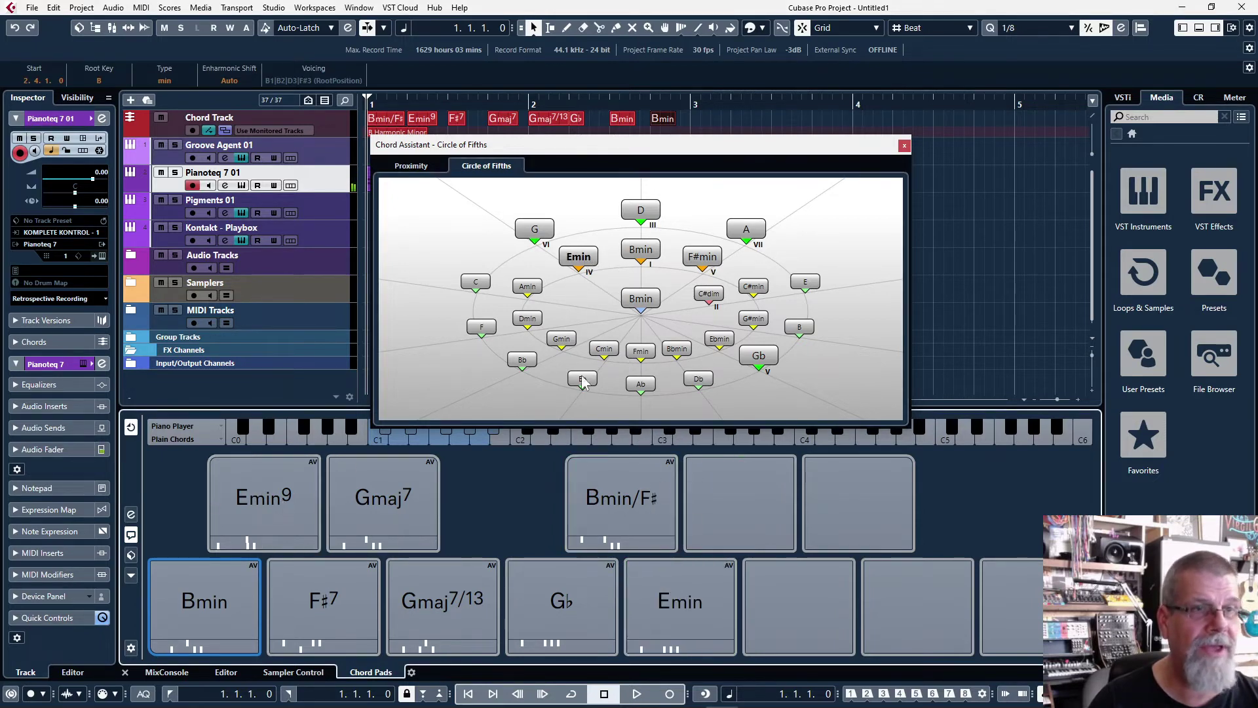
pyautogui.click(748, 229)
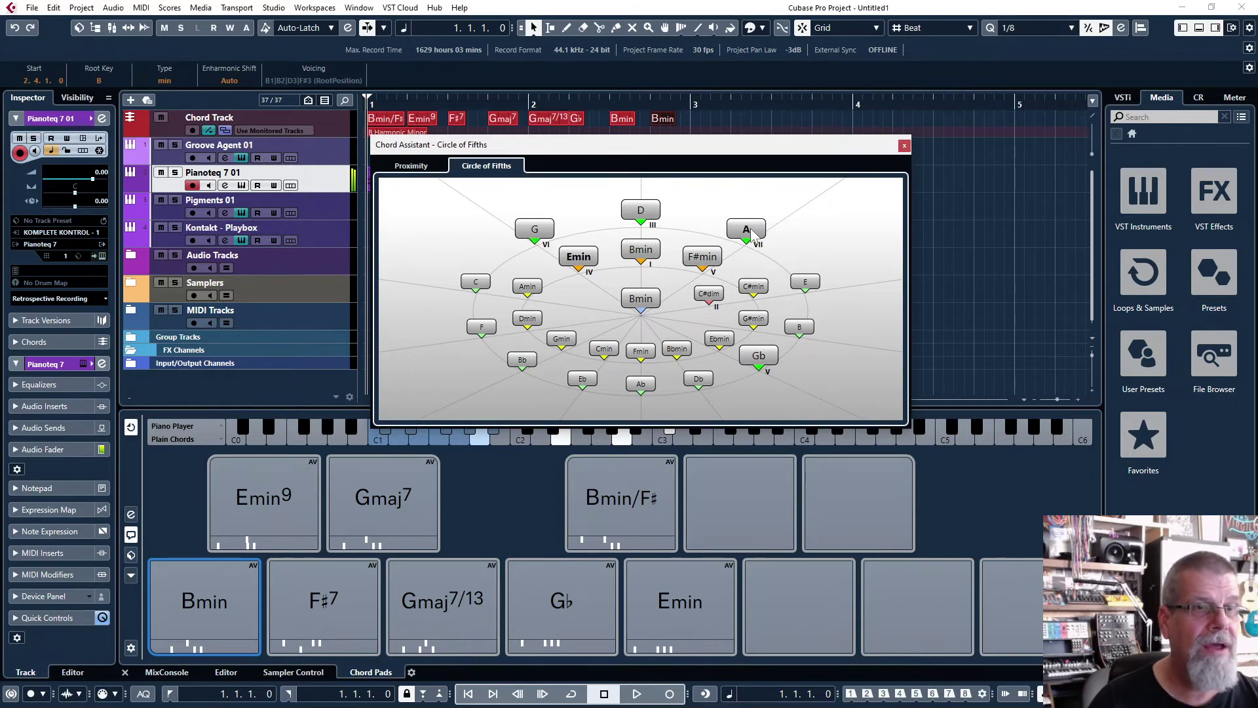
pyautogui.moveTo(750, 228); pyautogui.dragTo(815, 500)
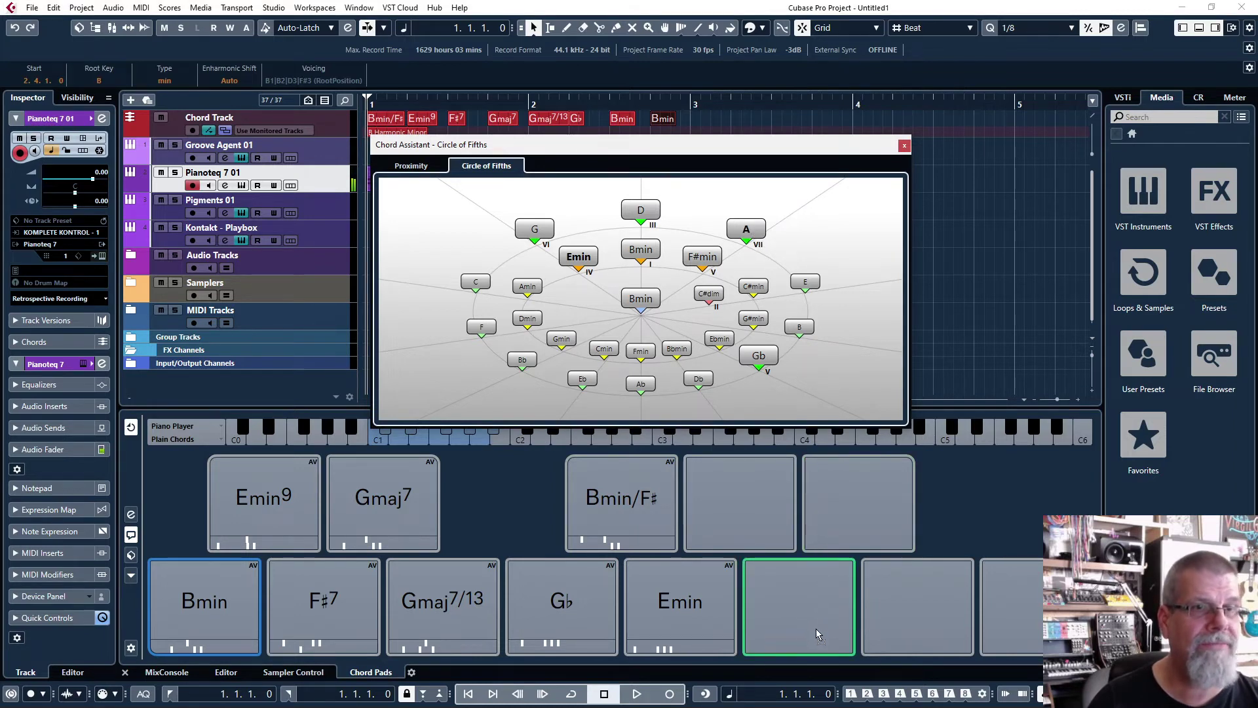
pyautogui.moveTo(807, 620); pyautogui.dragTo(807, 620)
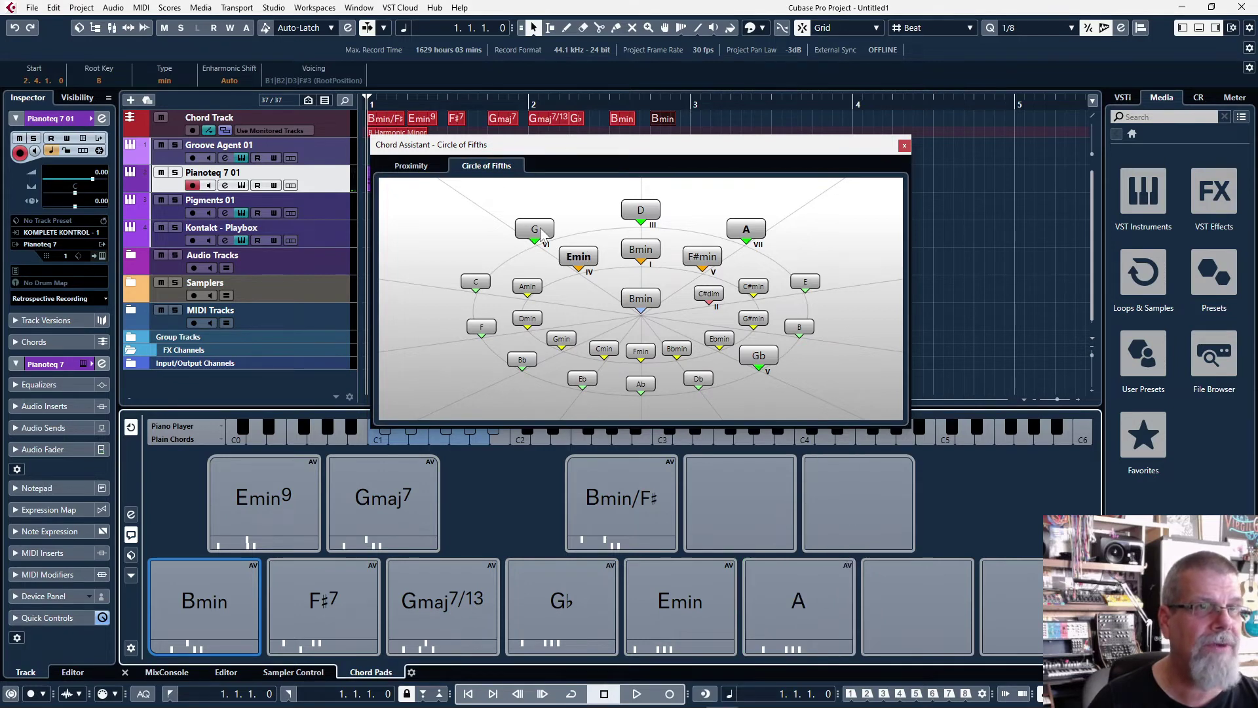
# - Assign the G and F♯min chords from the circle of fifths to the two empty pads following Bmin/F♯, and close the Chord Assistant
pyautogui.moveTo(577, 257); pyautogui.dragTo(744, 516)
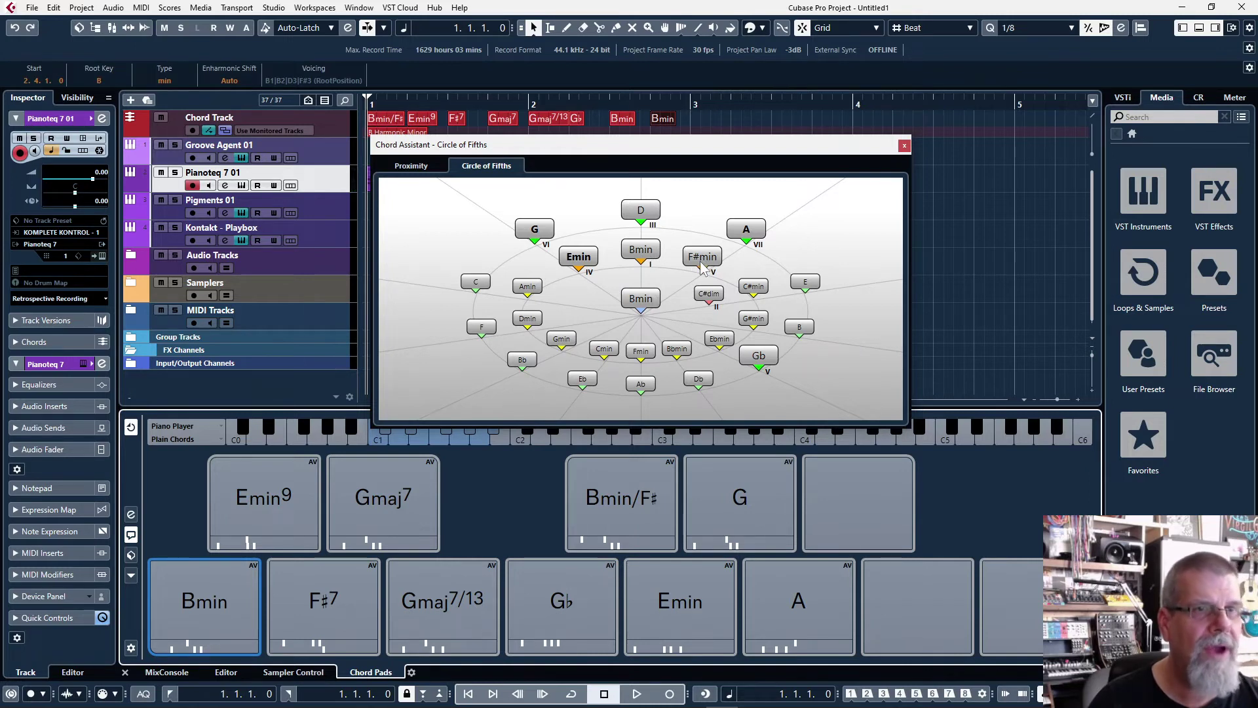
pyautogui.moveTo(702, 260); pyautogui.dragTo(851, 531)
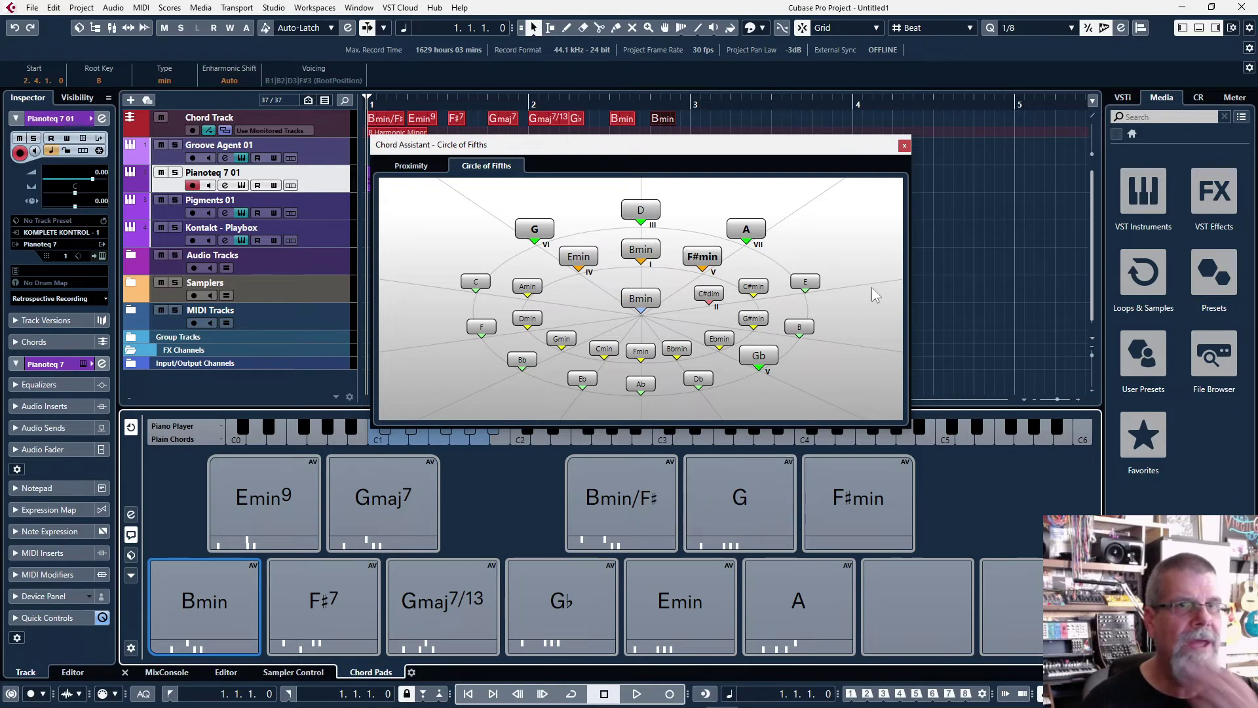
pyautogui.click(903, 145)
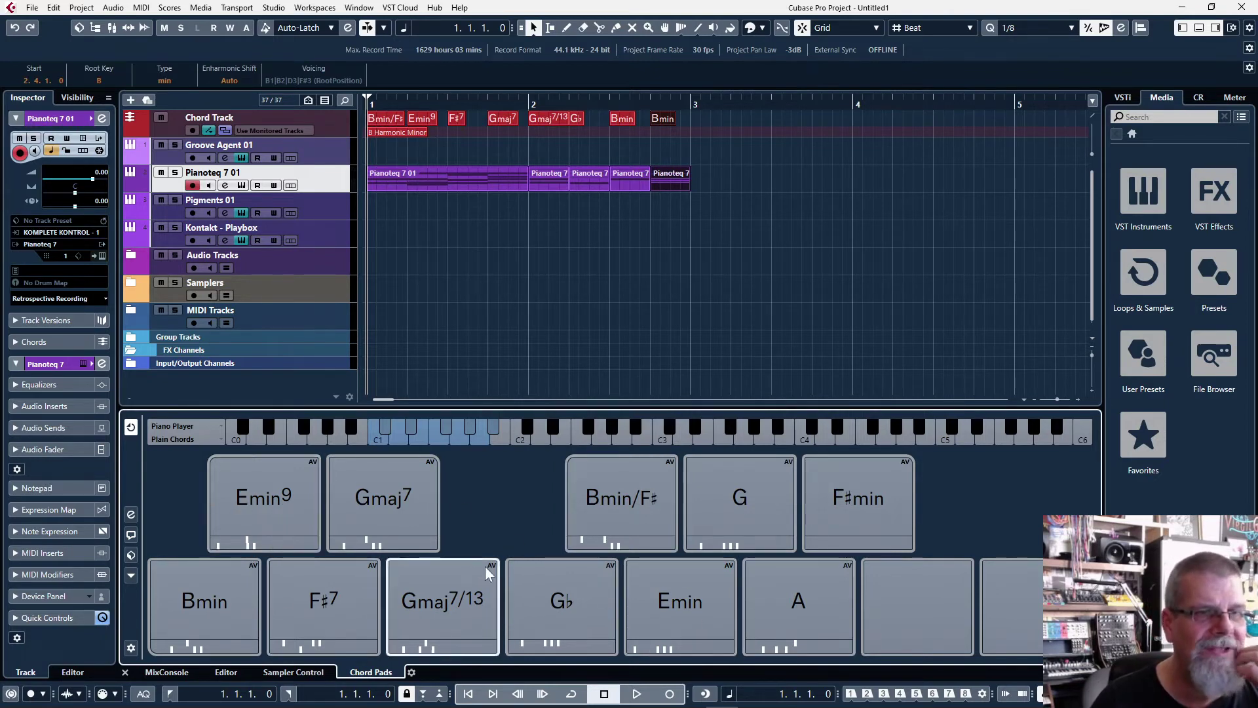
pyautogui.click(574, 596)
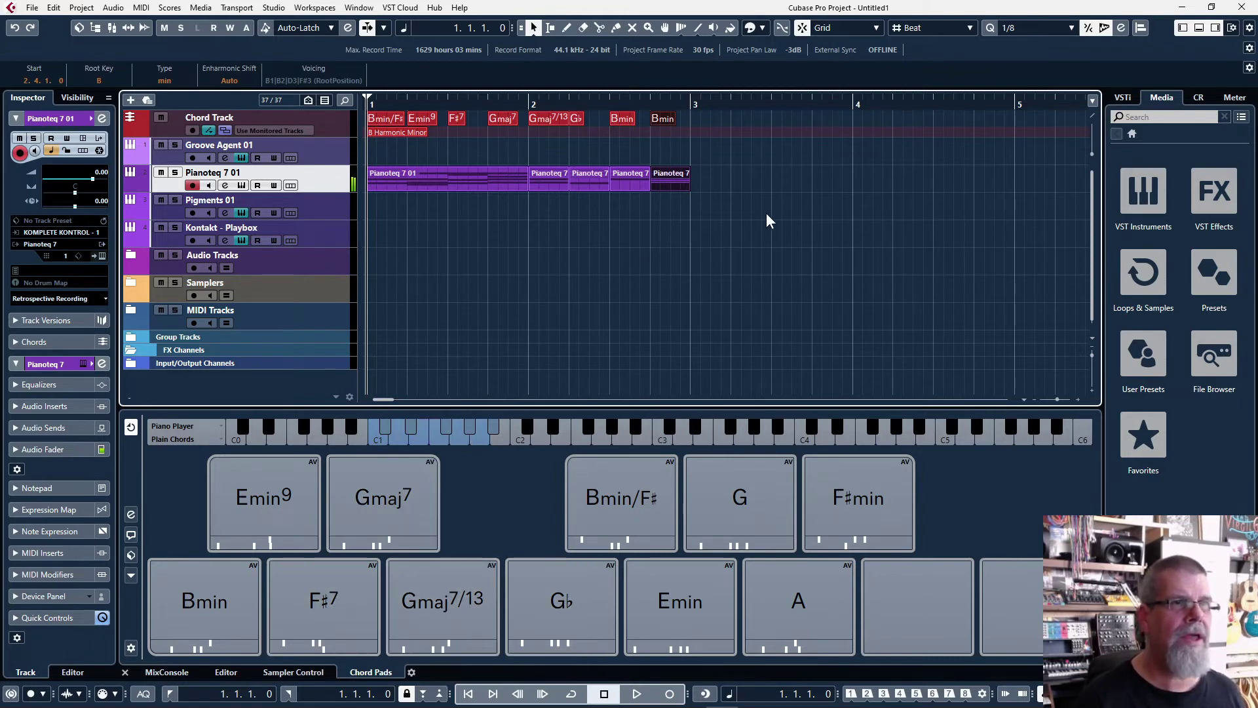
# - Select all the chord track events and Pianoteq parts at the project start and move them together to bar 113
pyautogui.moveTo(748, 237); pyautogui.dragTo(354, 103)
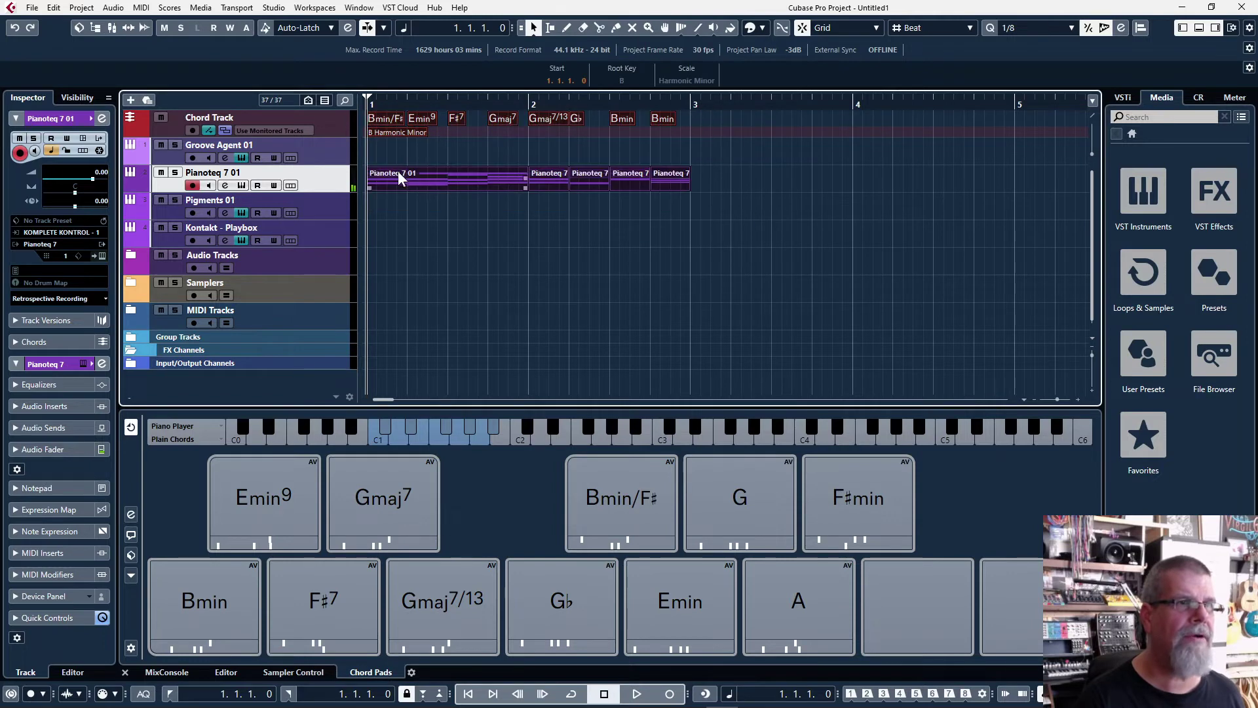
pyautogui.moveTo(1057, 399); pyautogui.dragTo(1050, 398)
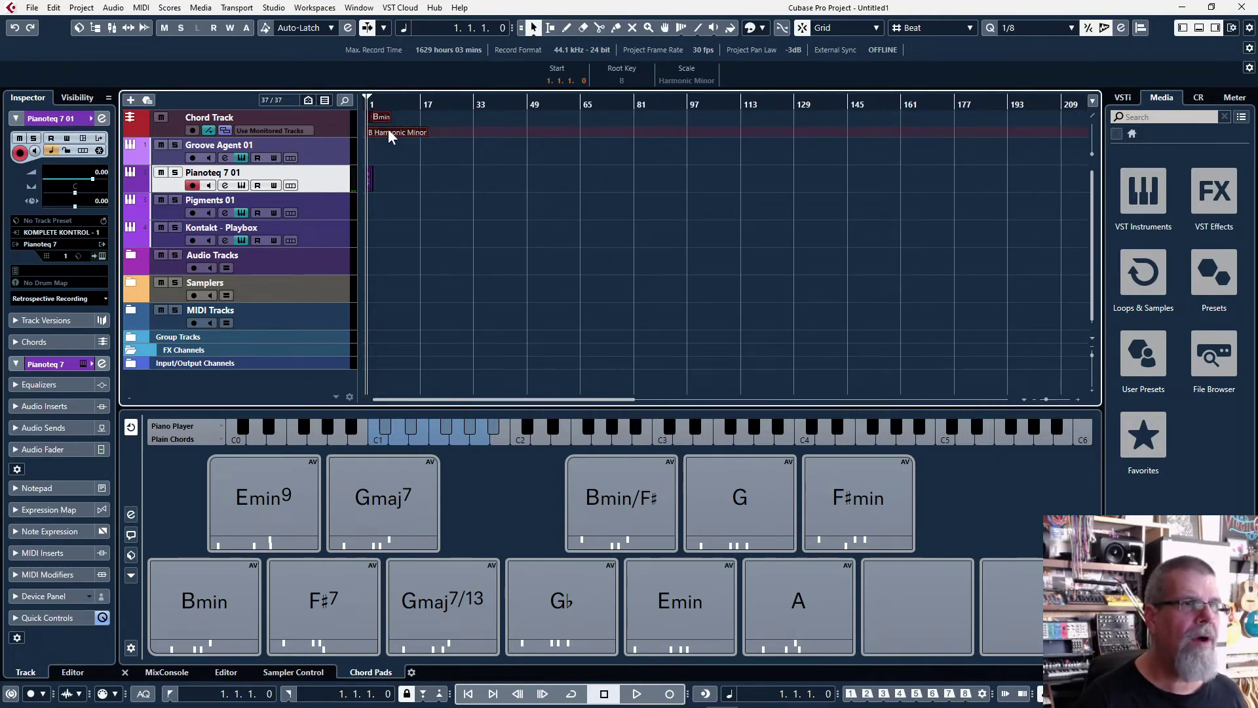
pyautogui.moveTo(381, 131); pyautogui.dragTo(755, 138)
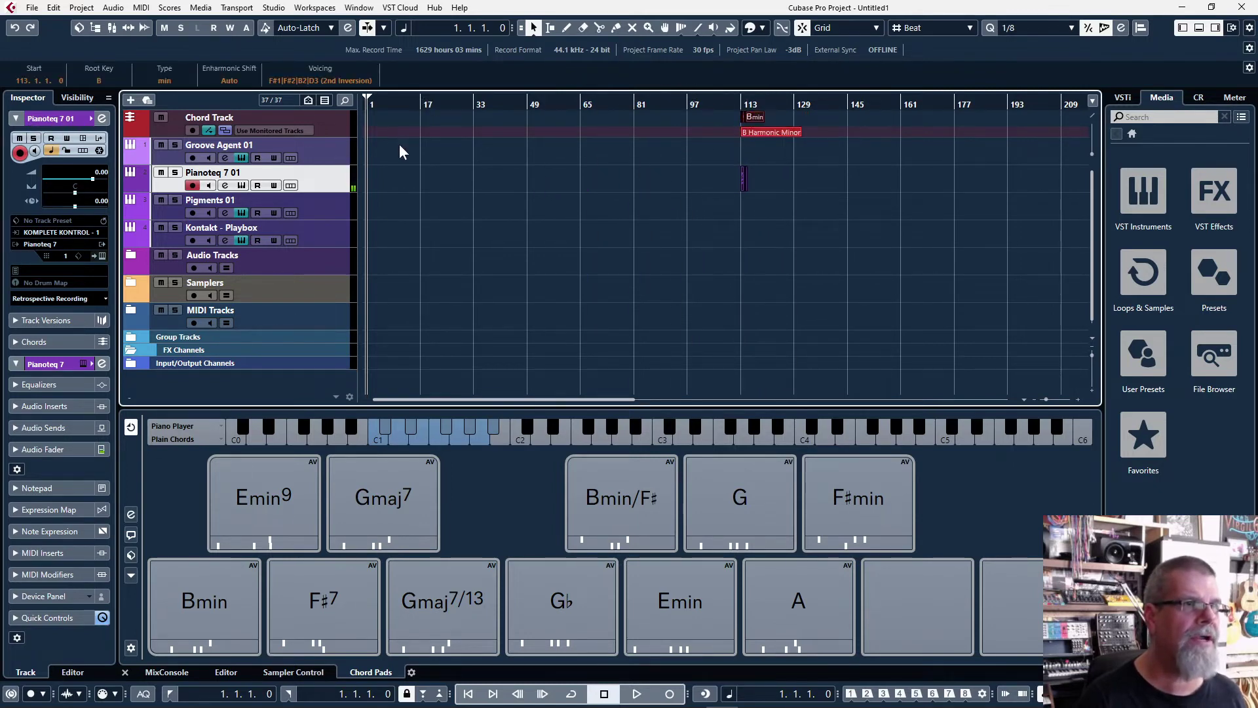
# - Mute the chord track and select the Pianoteq 7 01 track for playing the chord pads
pyautogui.click(339, 131)
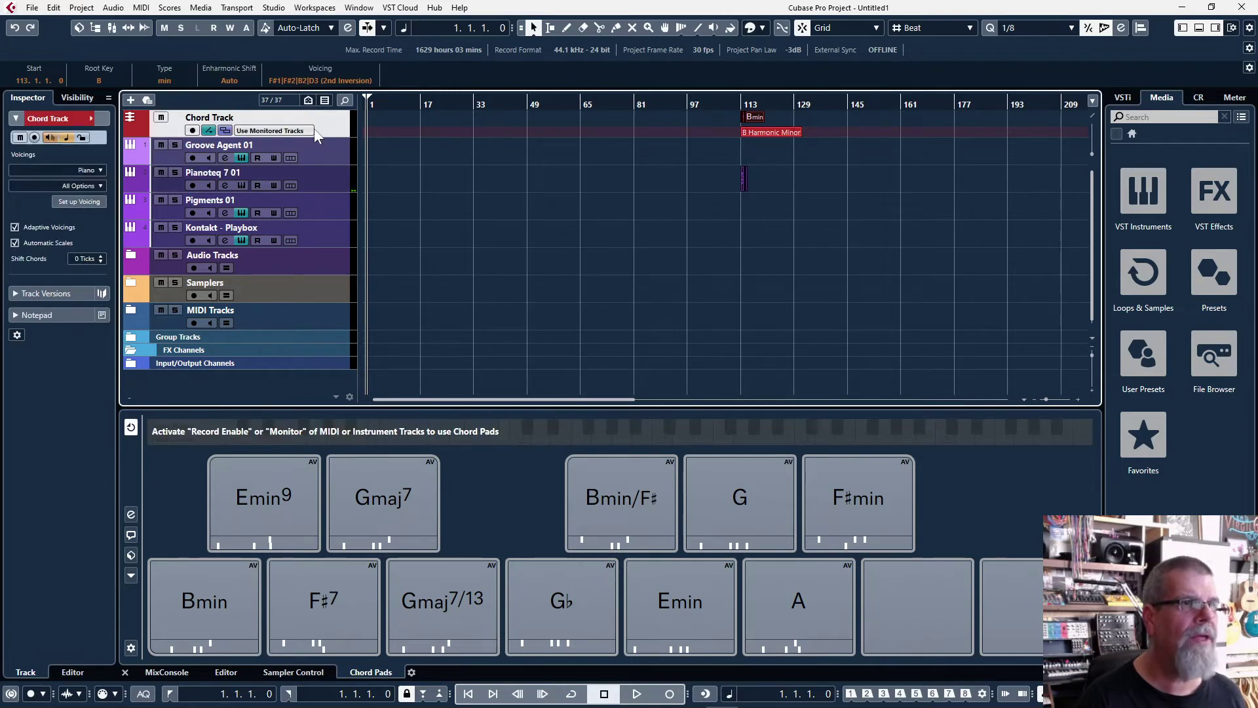
pyautogui.click(317, 145)
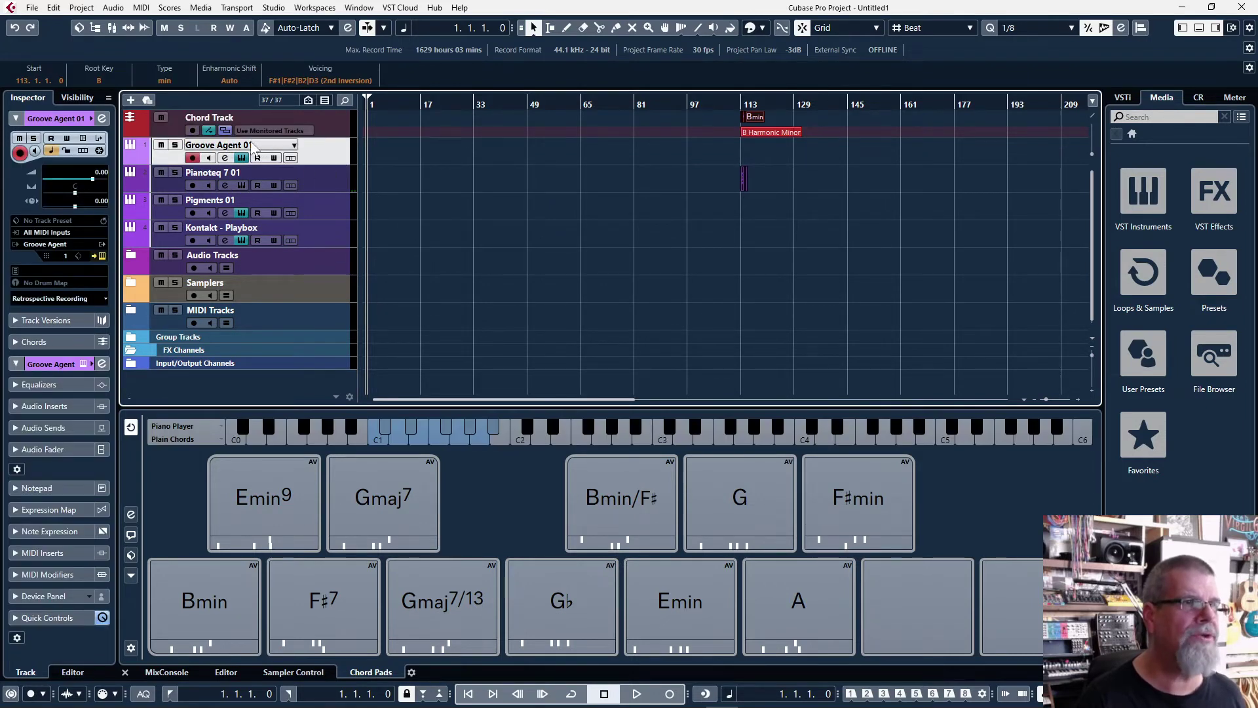
pyautogui.click(337, 179)
pyautogui.click(332, 153)
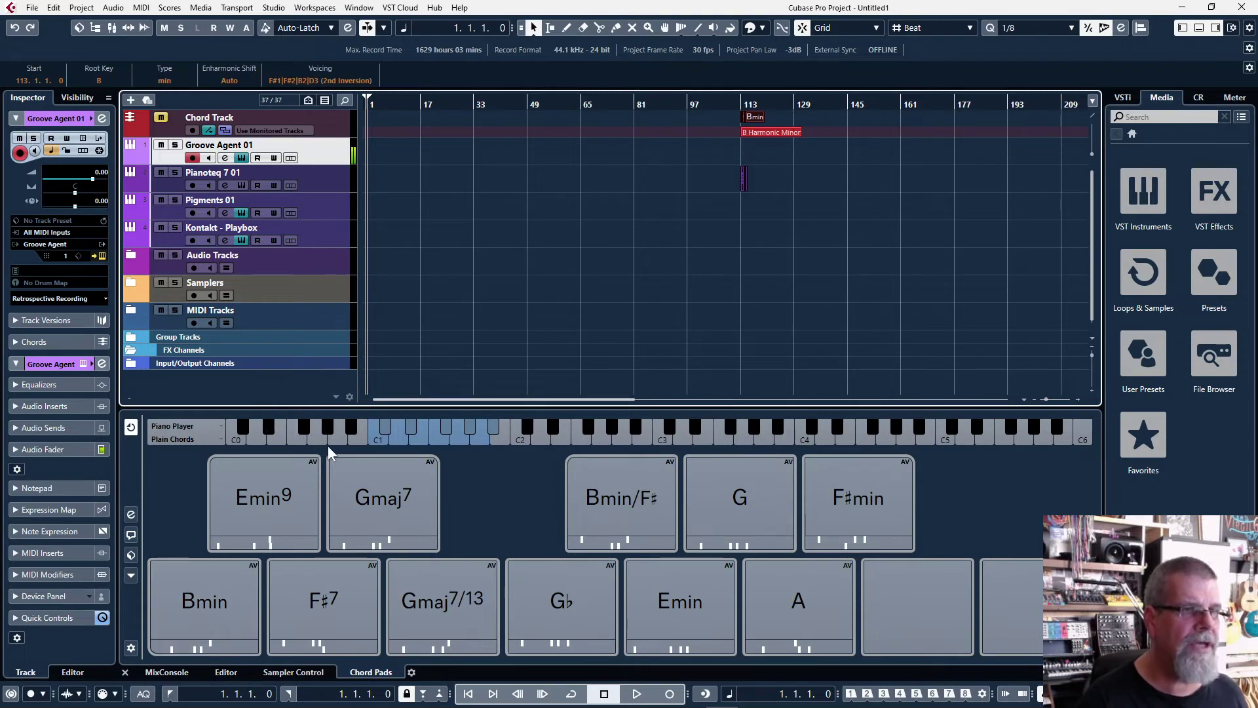
pyautogui.click(336, 176)
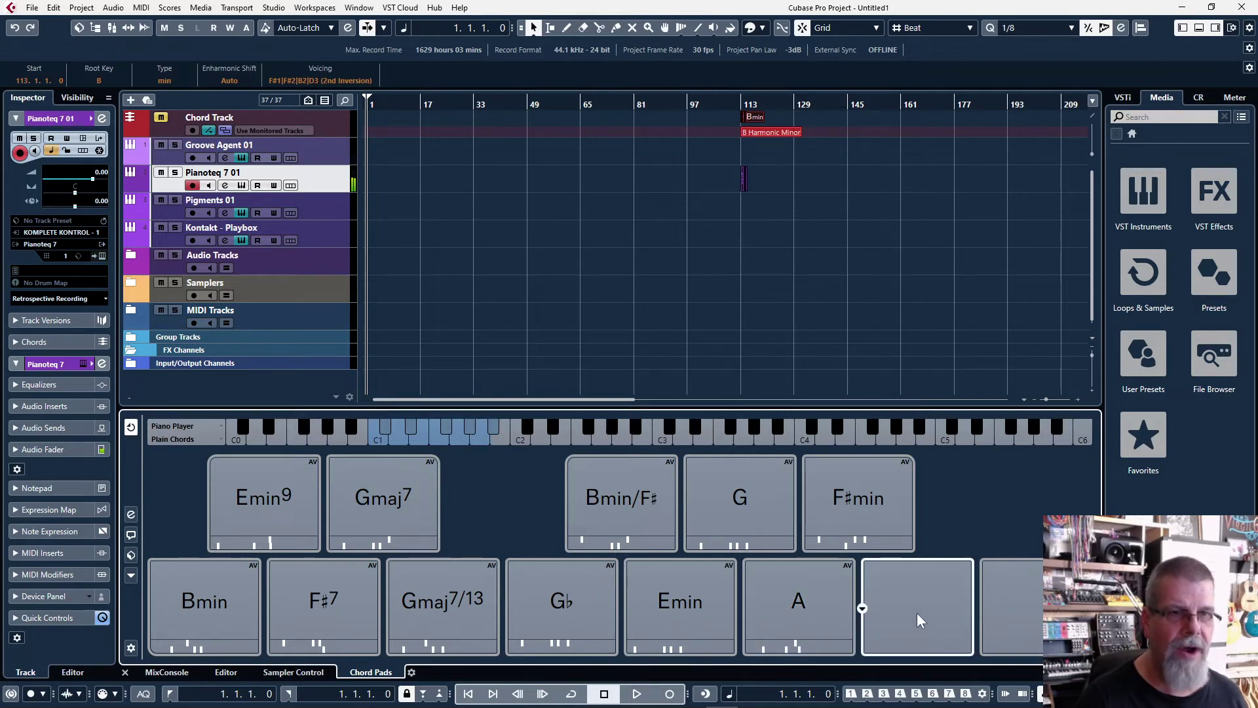
# - Assign an Asus4 chord to the empty pad following A with the Chord Editor
pyautogui.click(863, 608)
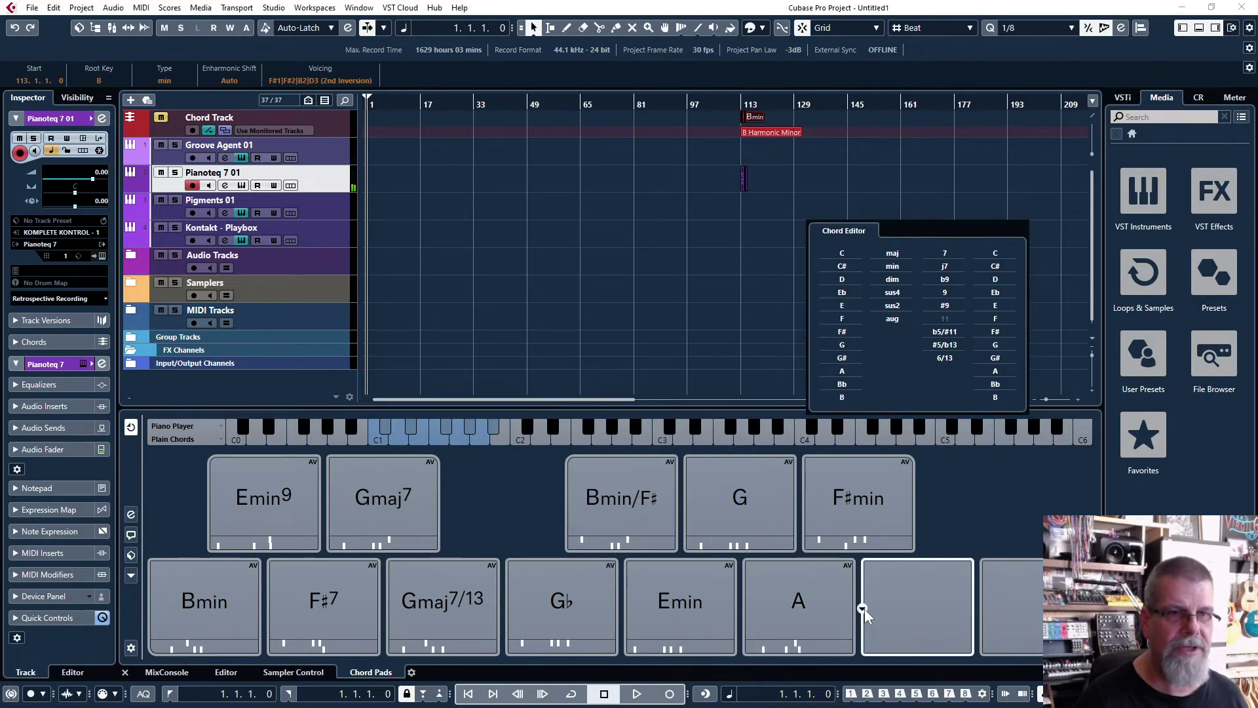
pyautogui.click(851, 370)
pyautogui.click(900, 295)
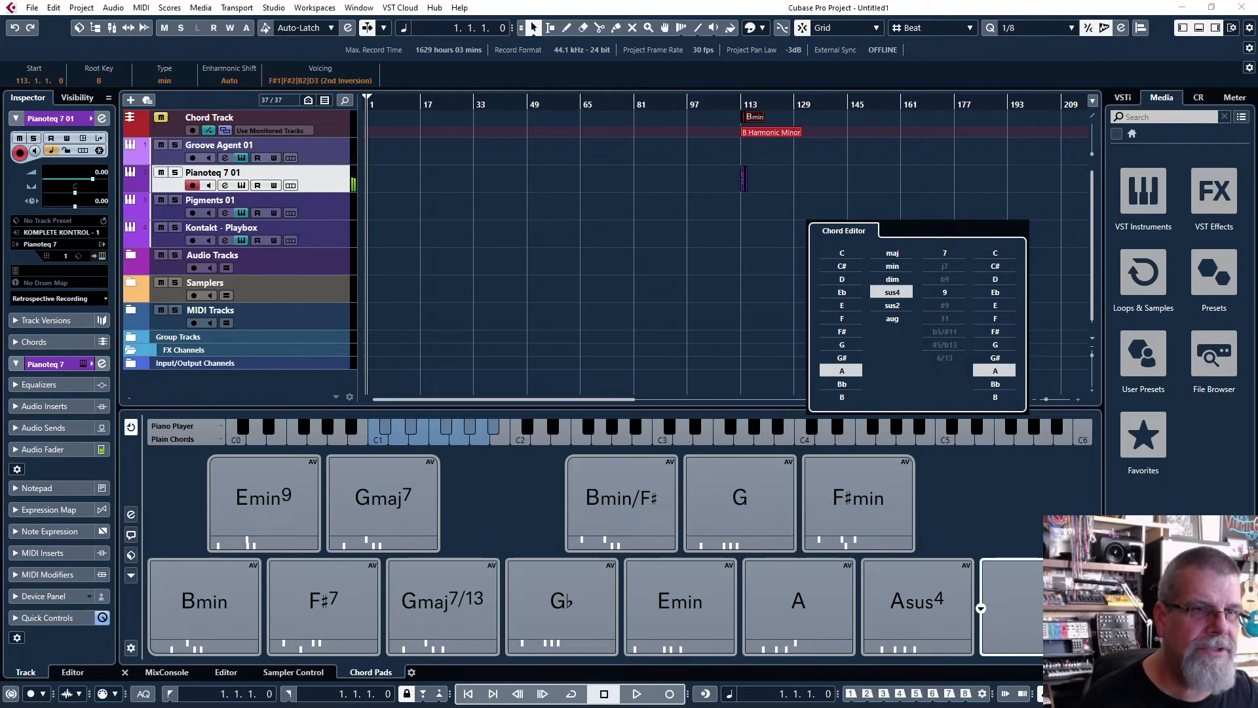
# - Assign a Gsus2 chord to the empty pad following Asus4 and close the Chord Editor
pyautogui.click(981, 609)
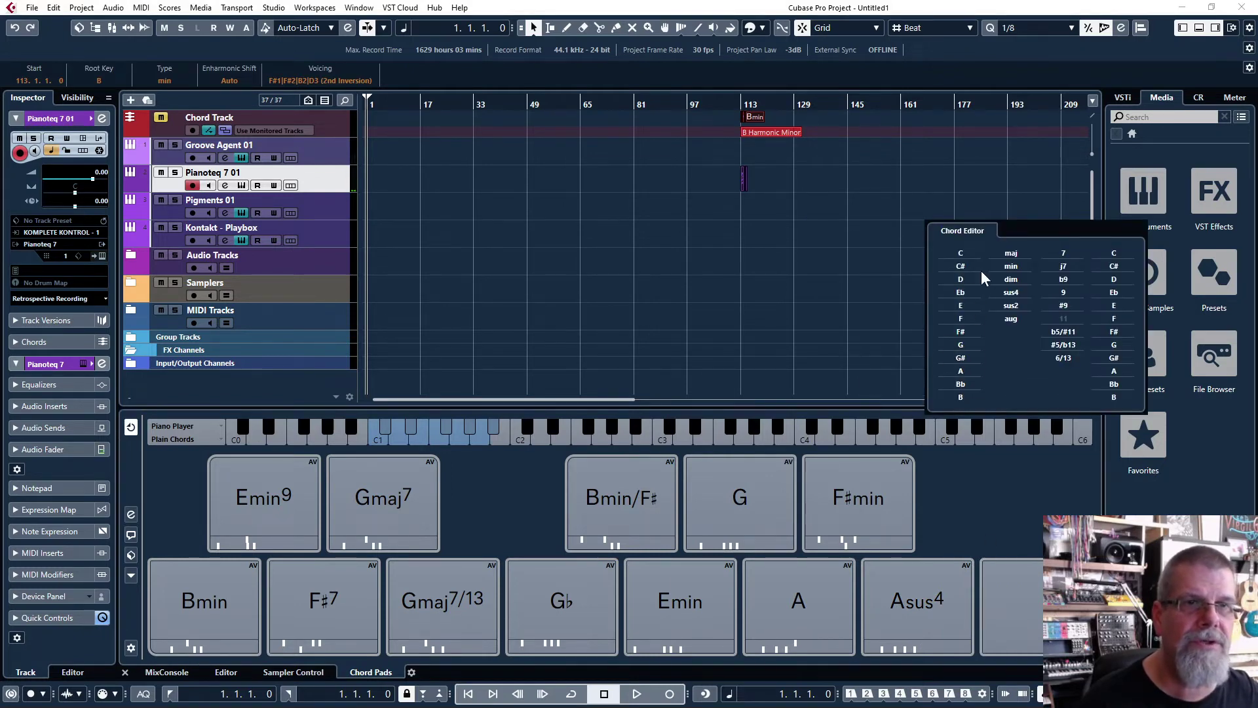
pyautogui.click(970, 341)
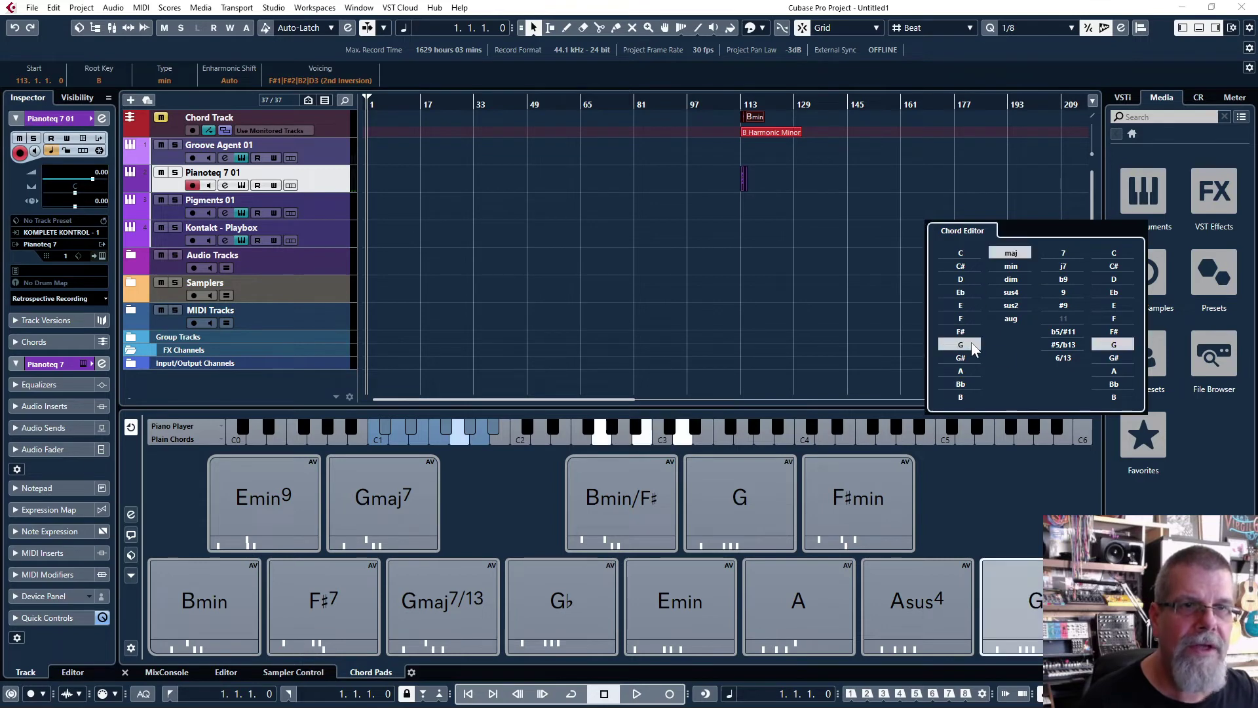
pyautogui.click(1020, 304)
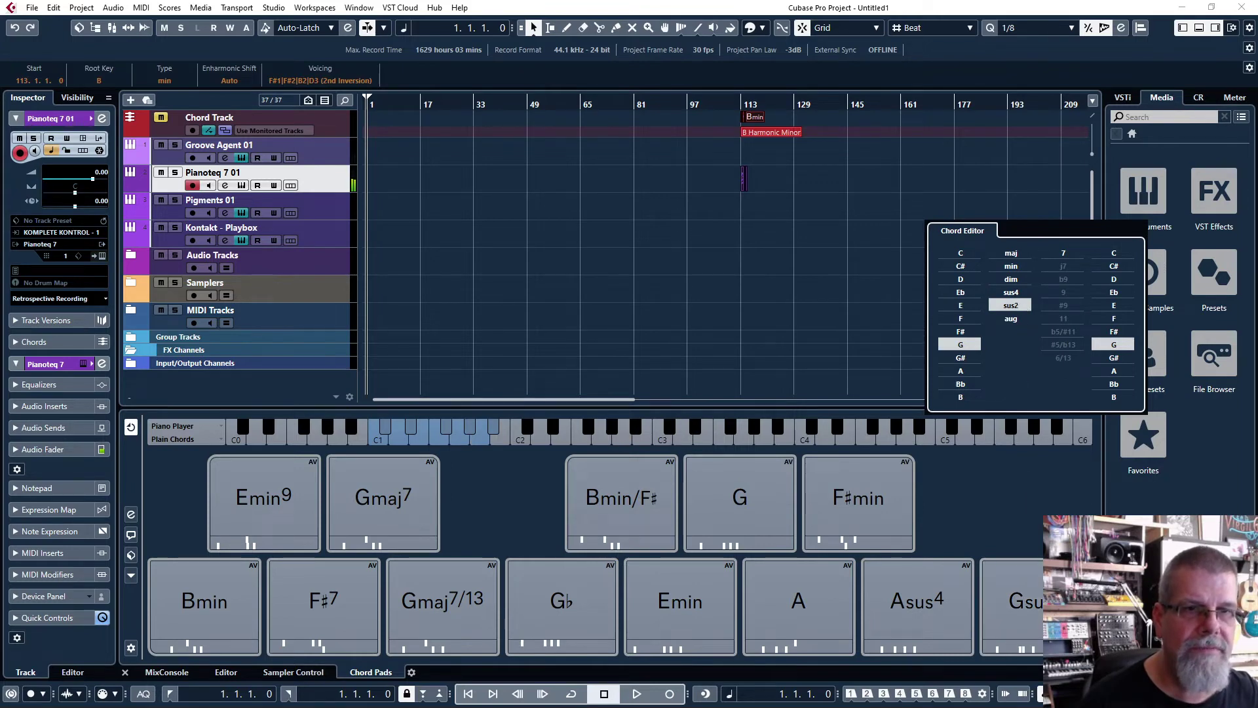
pyautogui.click(1022, 600)
pyautogui.click(1021, 600)
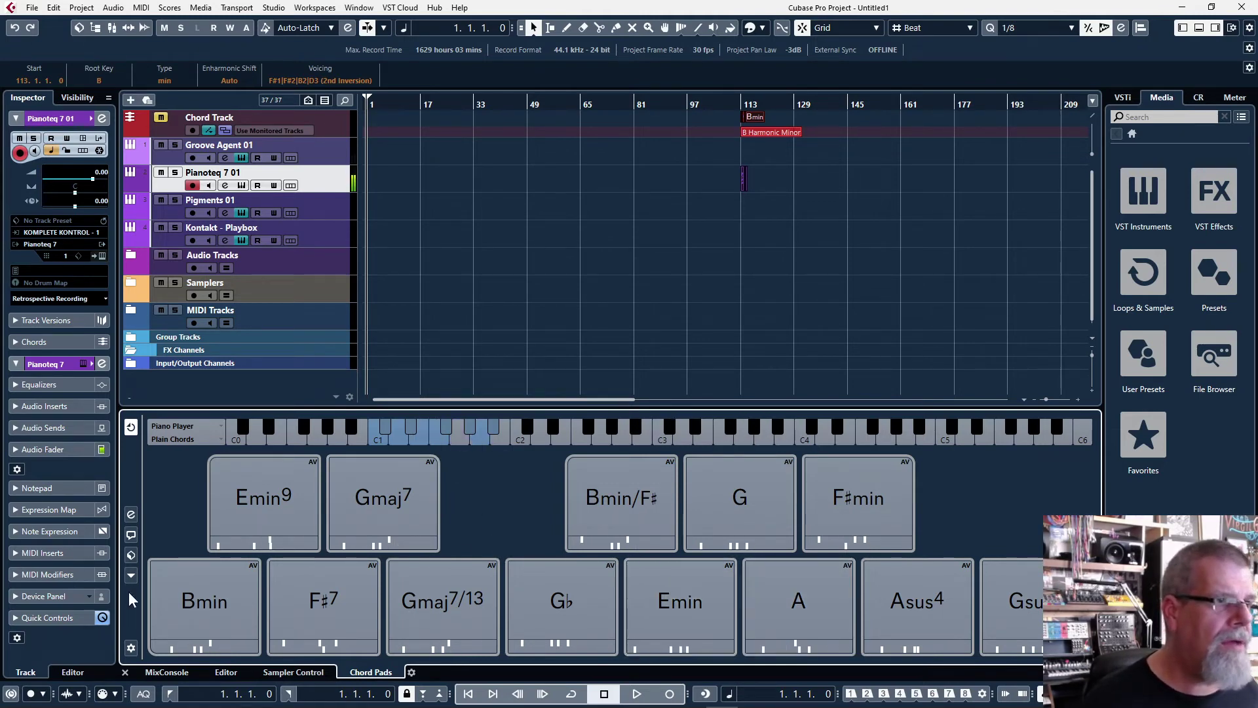
# - Save the current chord pads as a chord pads preset named Bmin Virgilzed 2
pyautogui.click(131, 575)
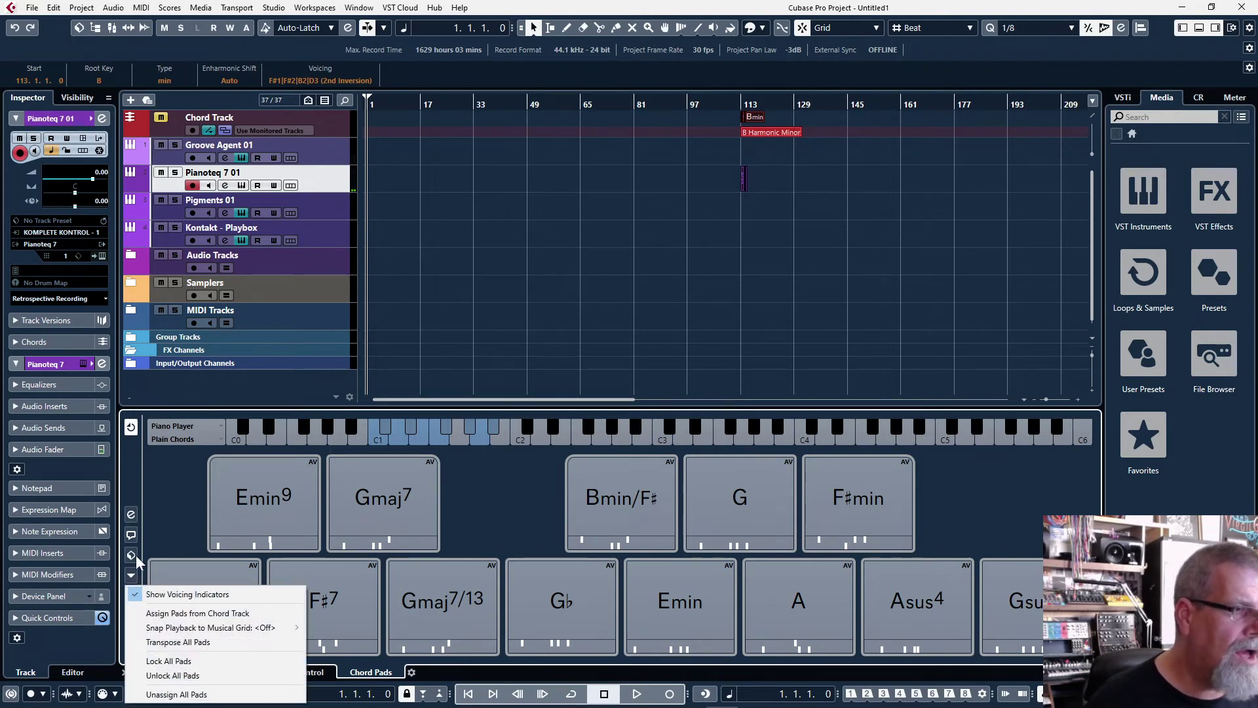
pyautogui.click(132, 554)
pyautogui.click(131, 555)
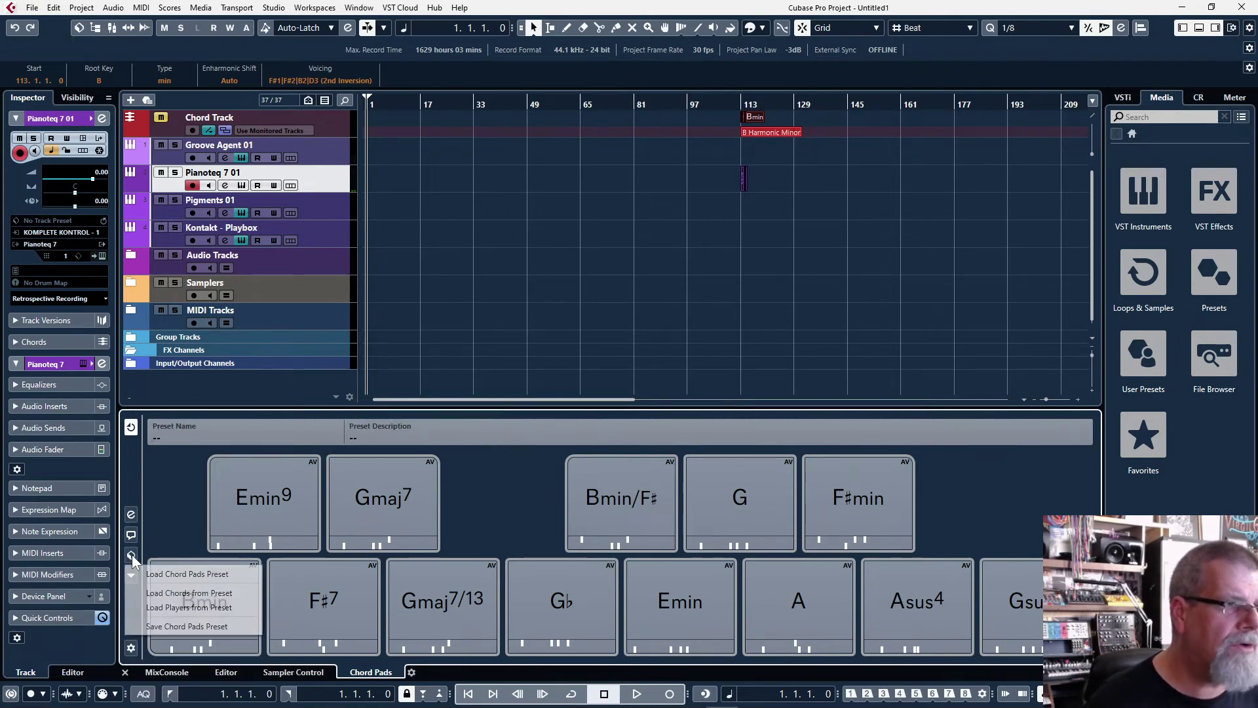
pyautogui.click(199, 624)
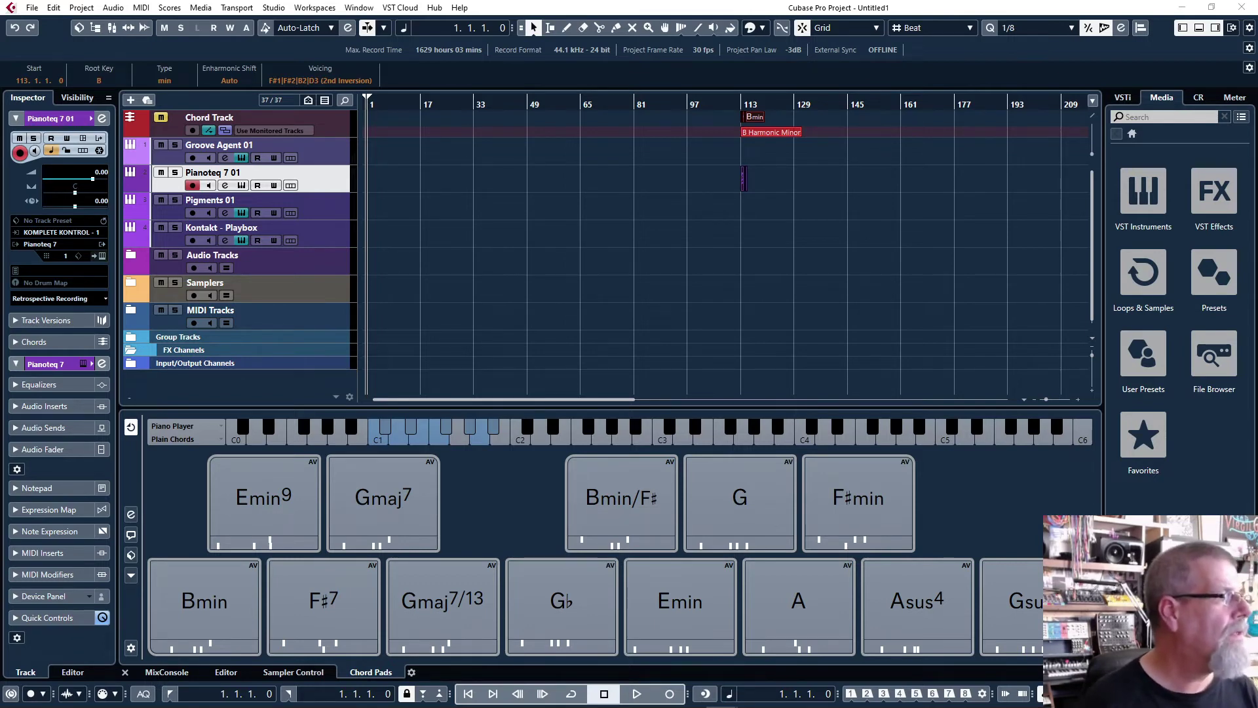
pyautogui.click(131, 555)
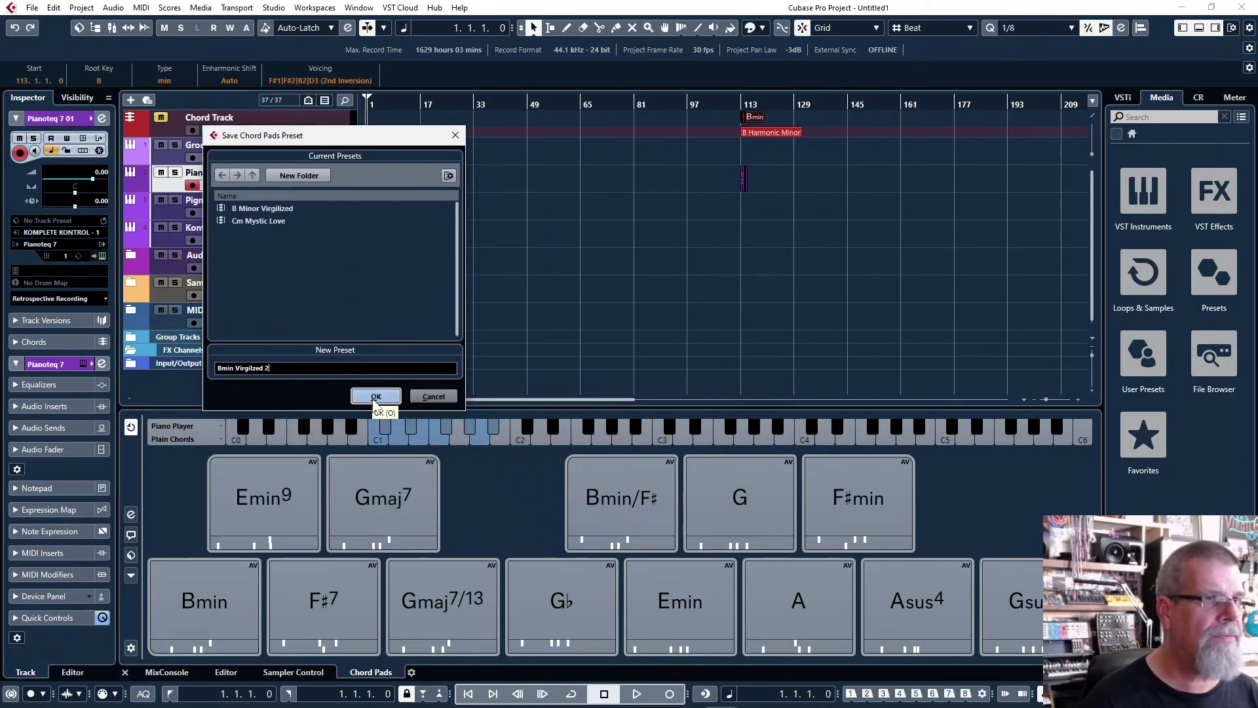
pyautogui.click(373, 396)
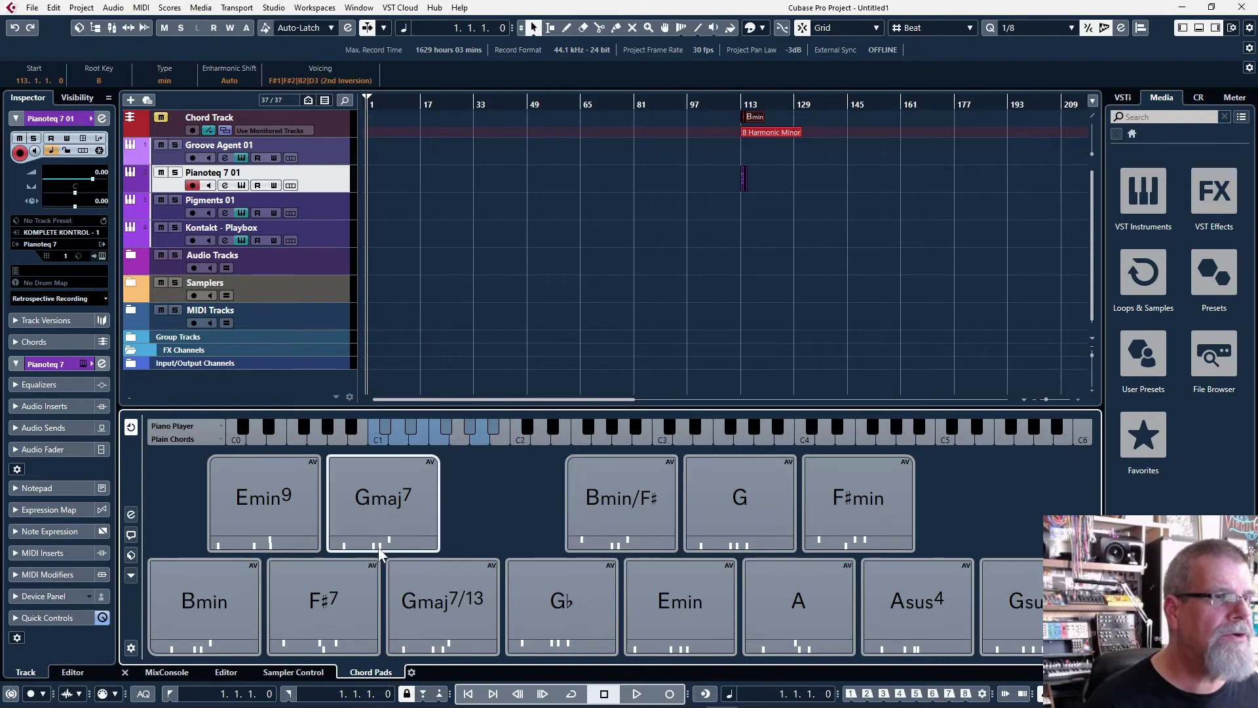
# - Browse the list of loadable chord pads presets for the newly saved one, and close it without loading anything
pyautogui.moveTo(131, 556)
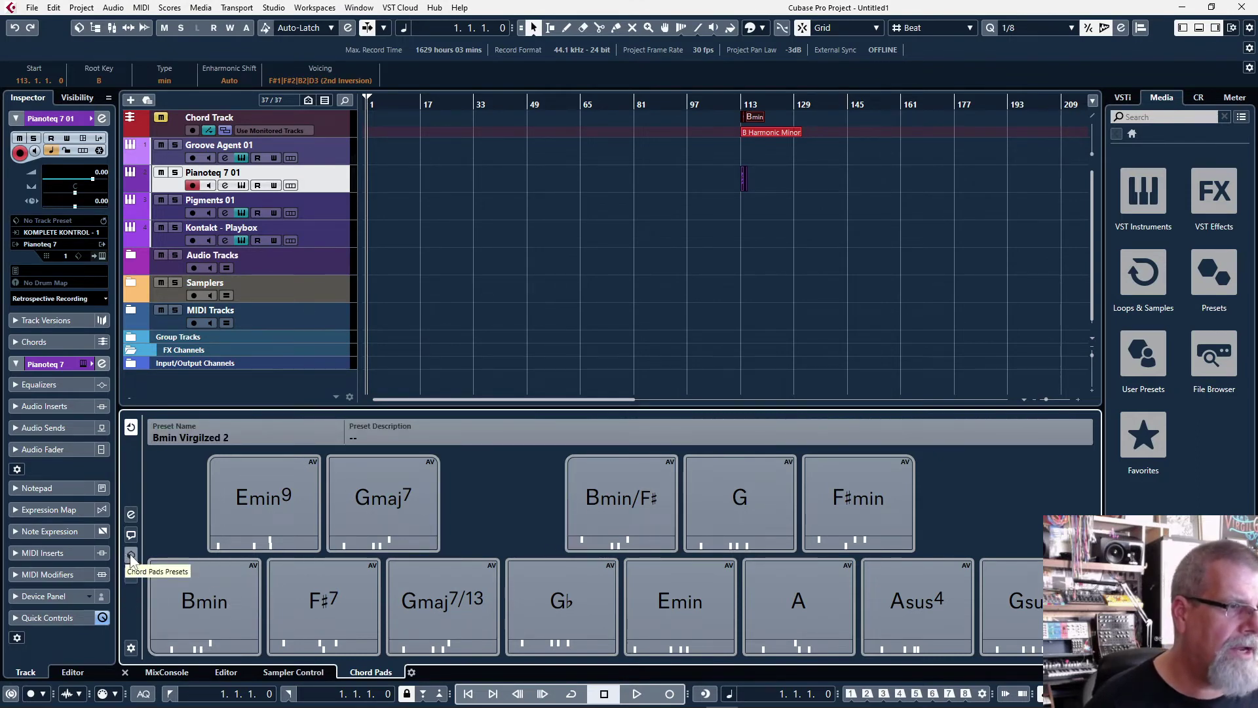
pyautogui.click(131, 555)
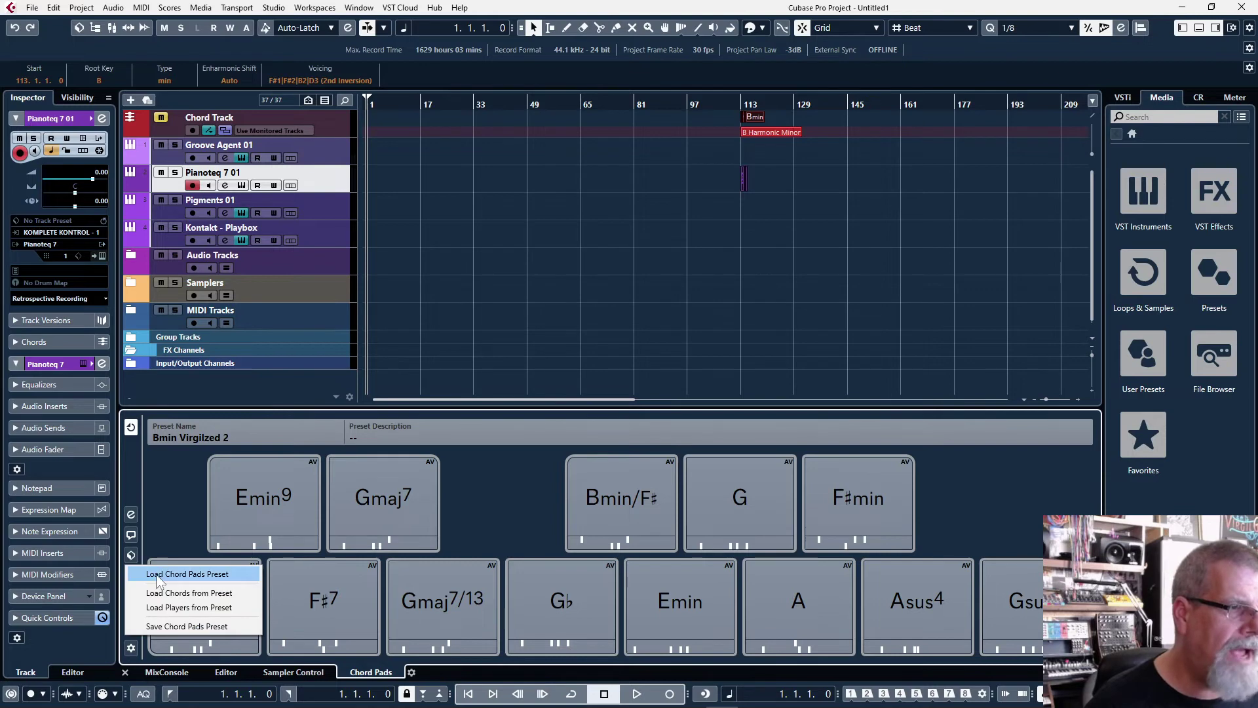
pyautogui.click(157, 575)
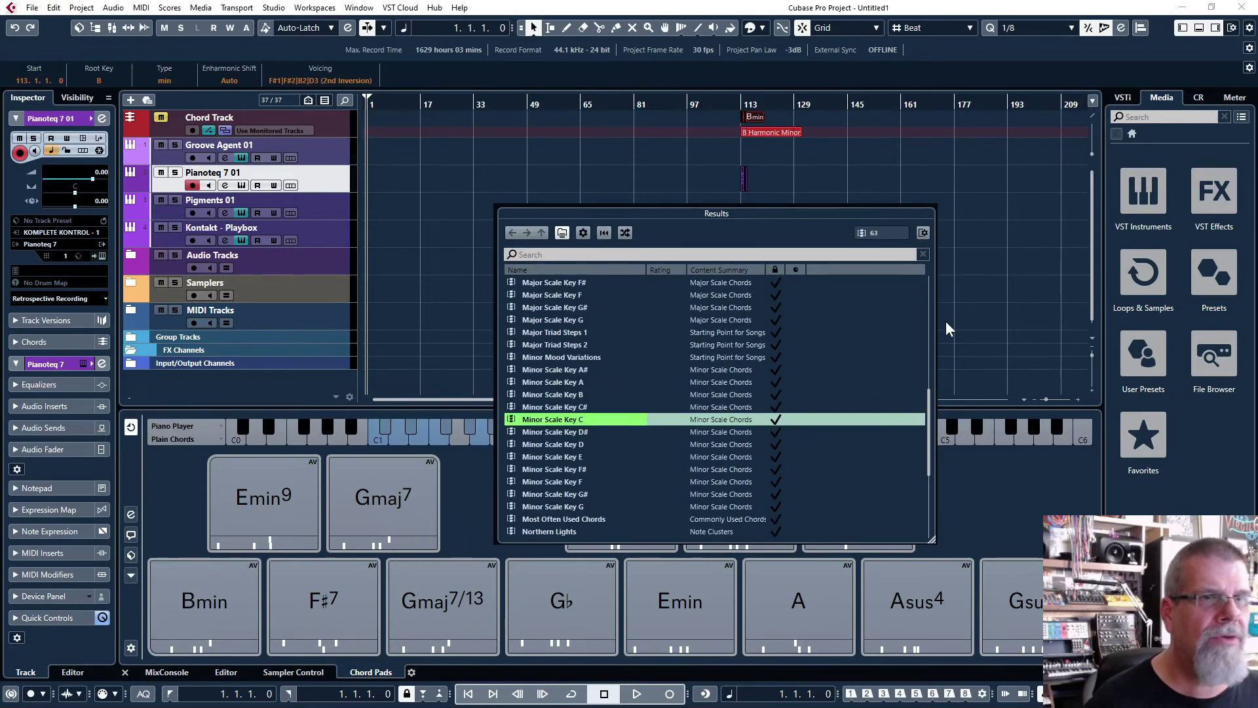
pyautogui.scroll(2, 931, 411)
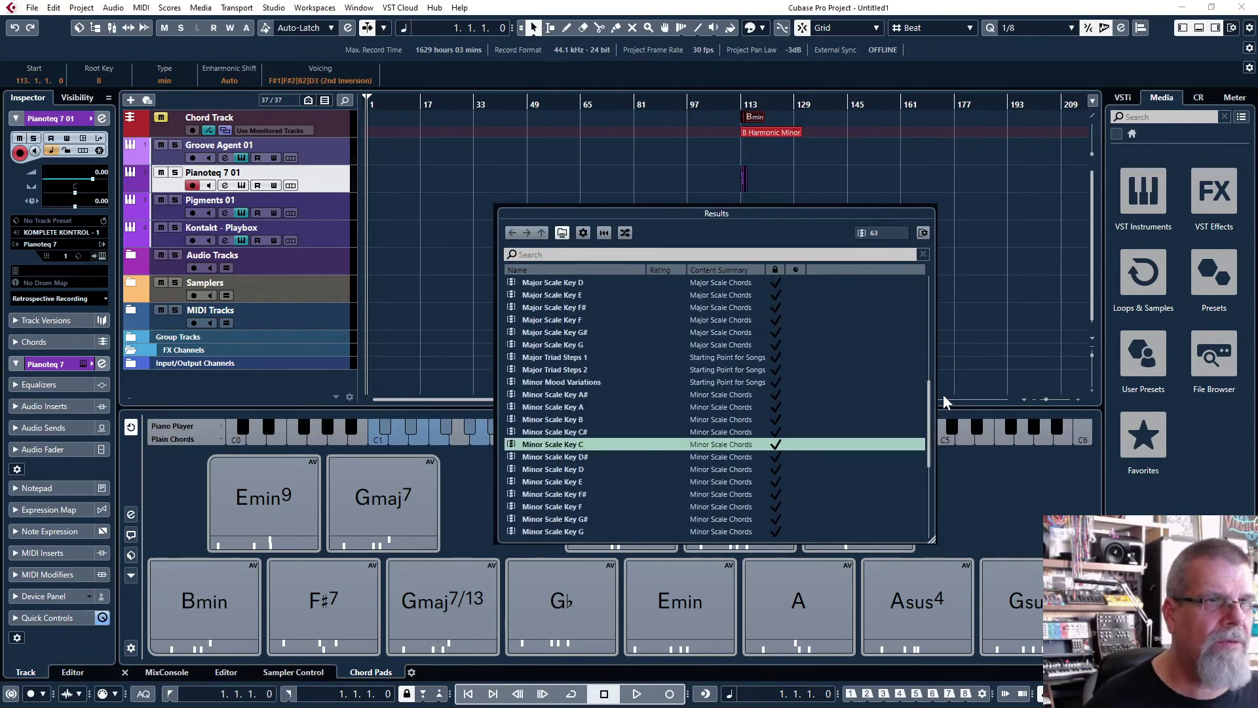
pyautogui.scroll(10, 943, 395)
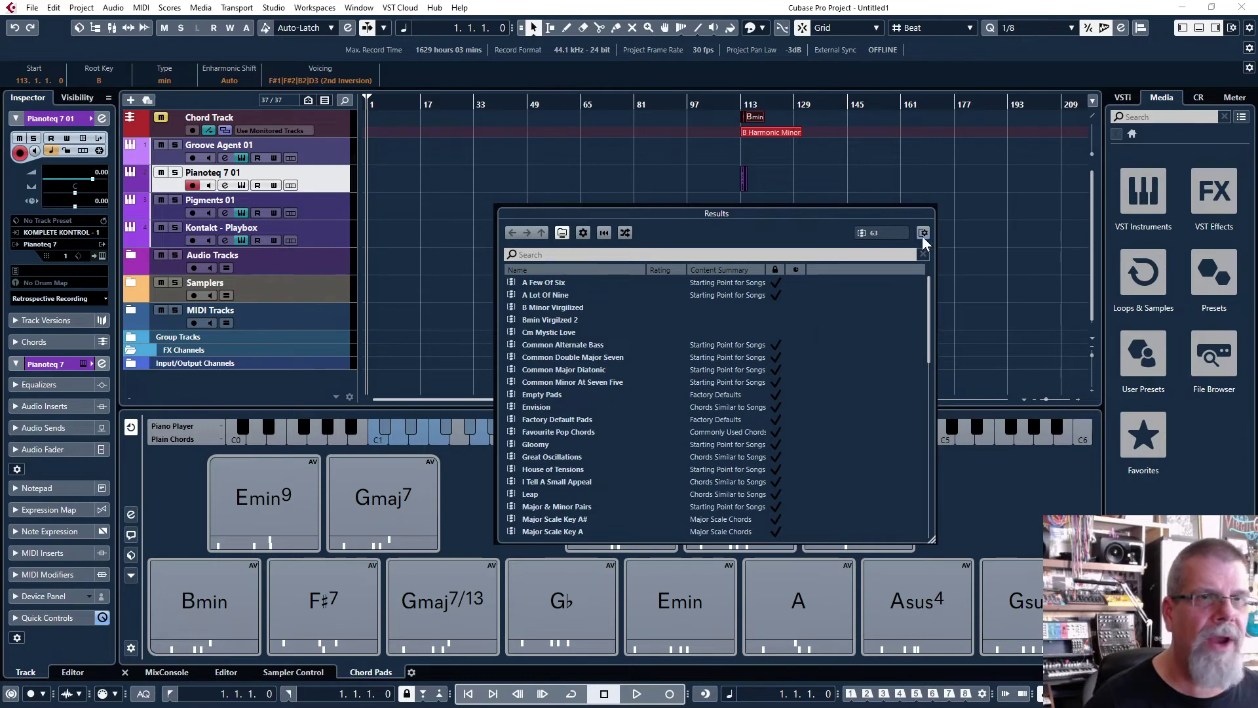
pyautogui.click(1039, 479)
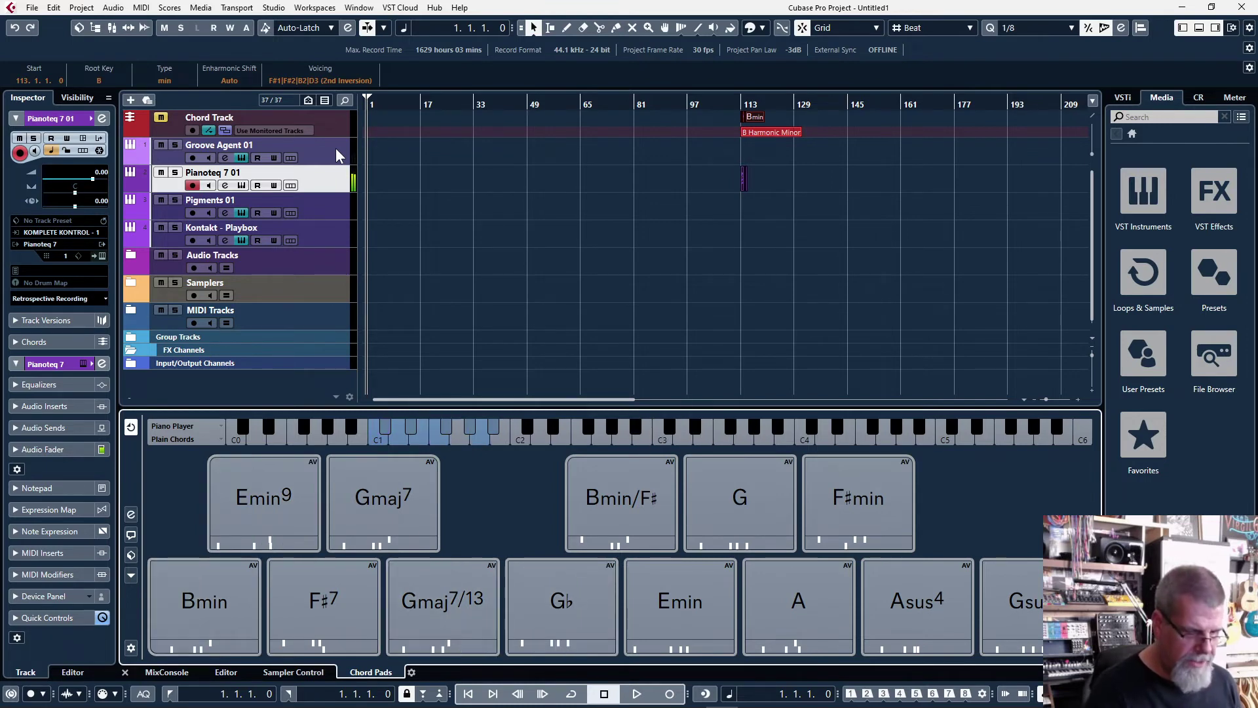
pyautogui.press('KP_Multiply')
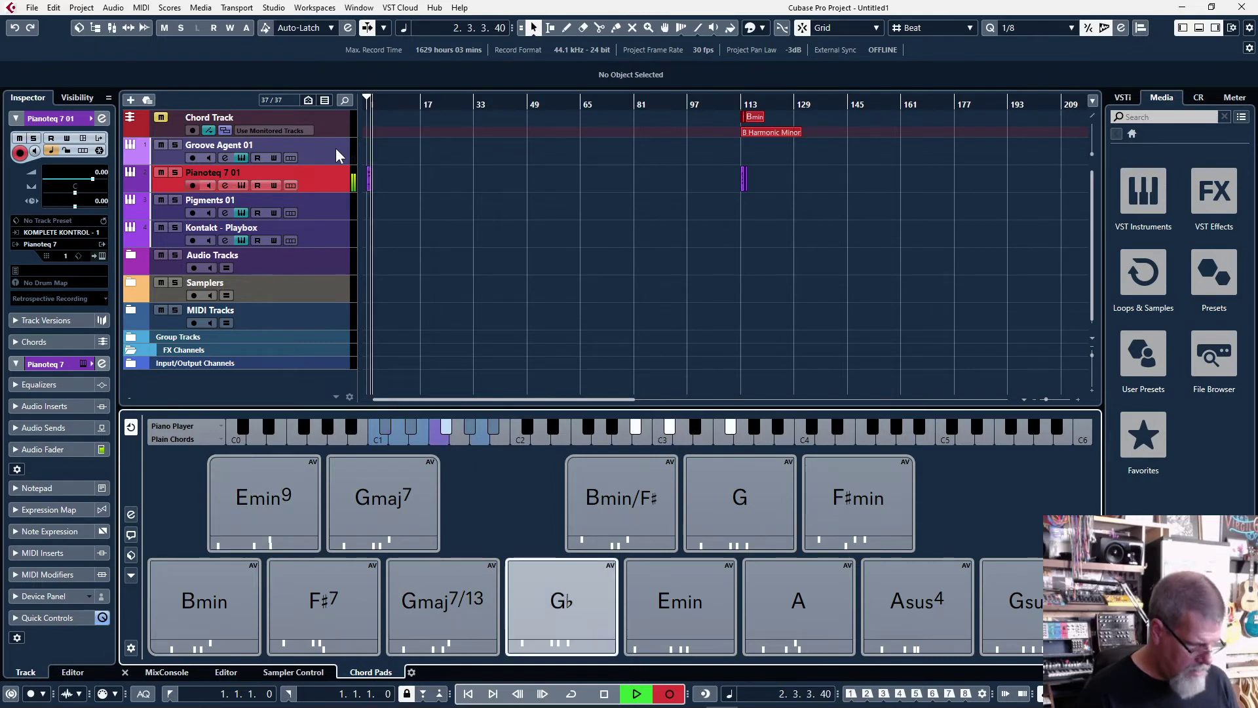
pyautogui.press('space')
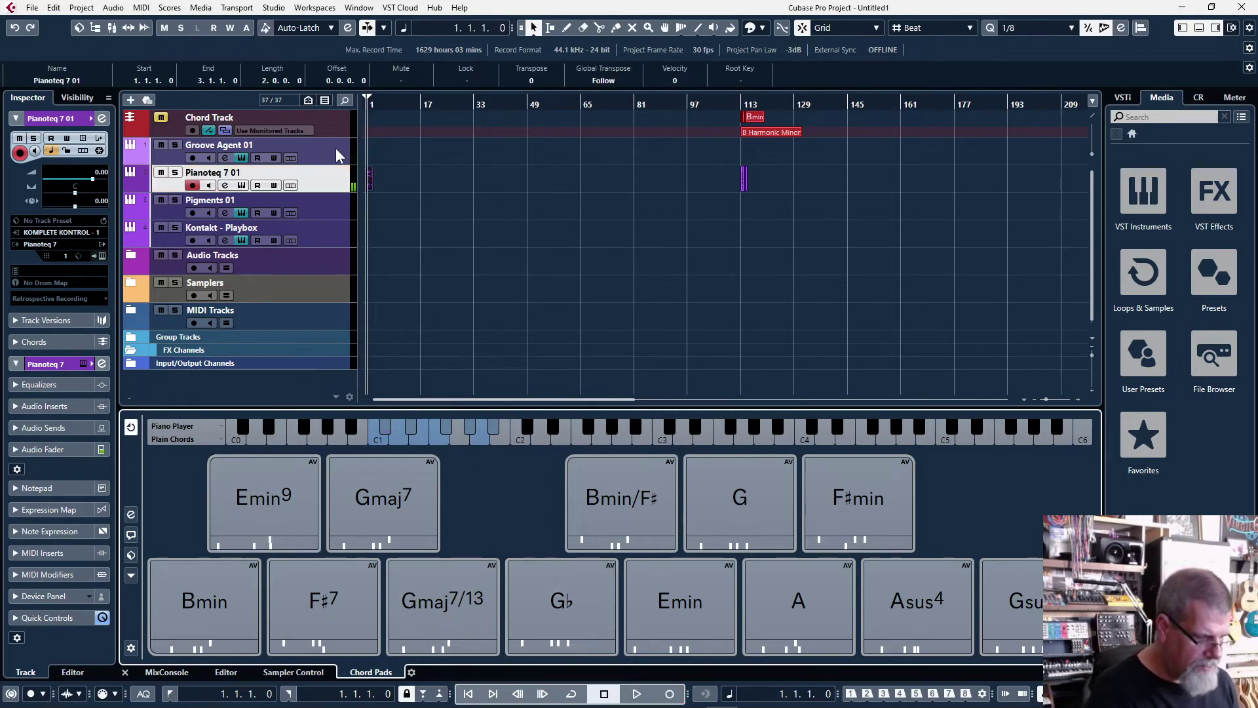
pyautogui.press('Delete')
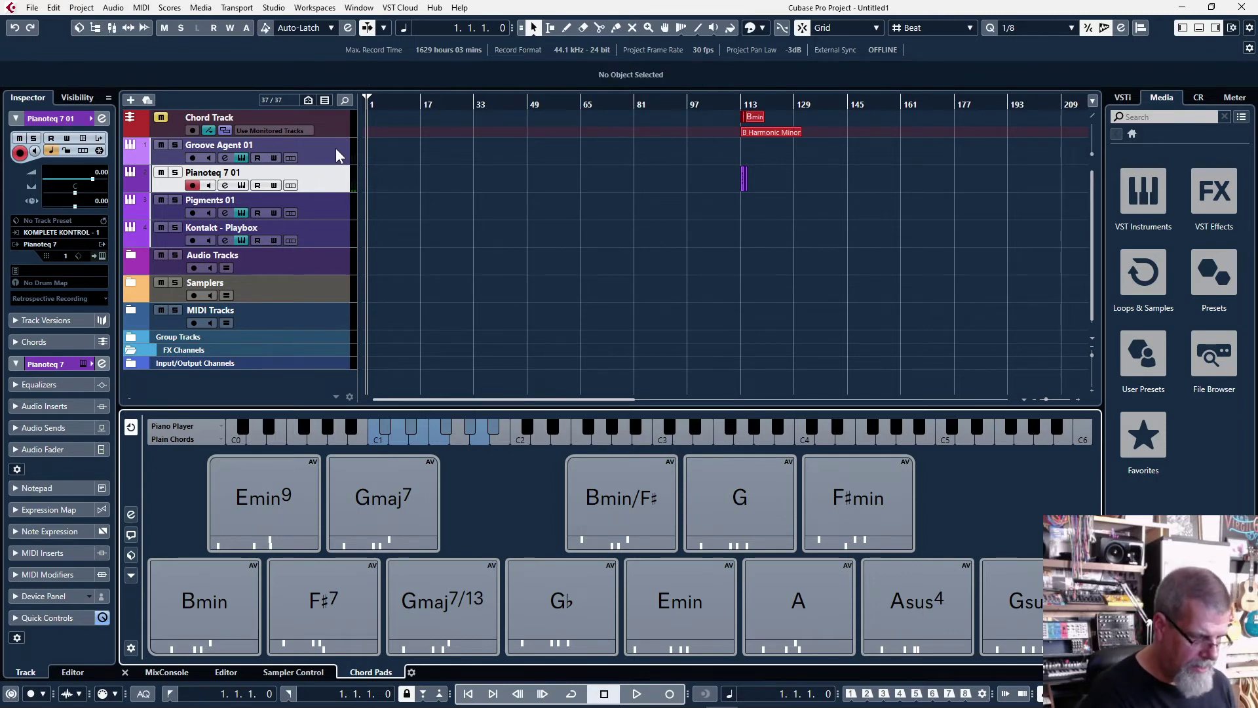
# - Record a two-bar chord pad performance from bar 1 on the Pianoteq 7 01 track, and select the Groove Agent 01 track
pyautogui.press('KP_Multiply')
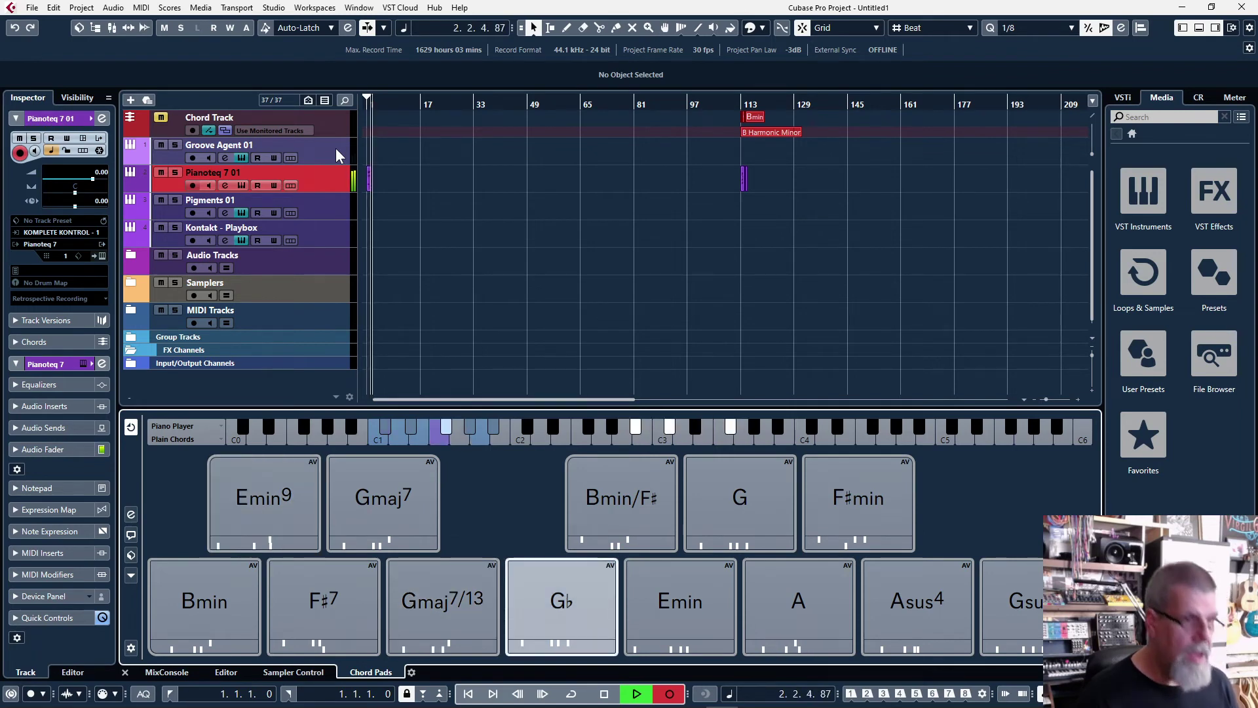
pyautogui.press('space')
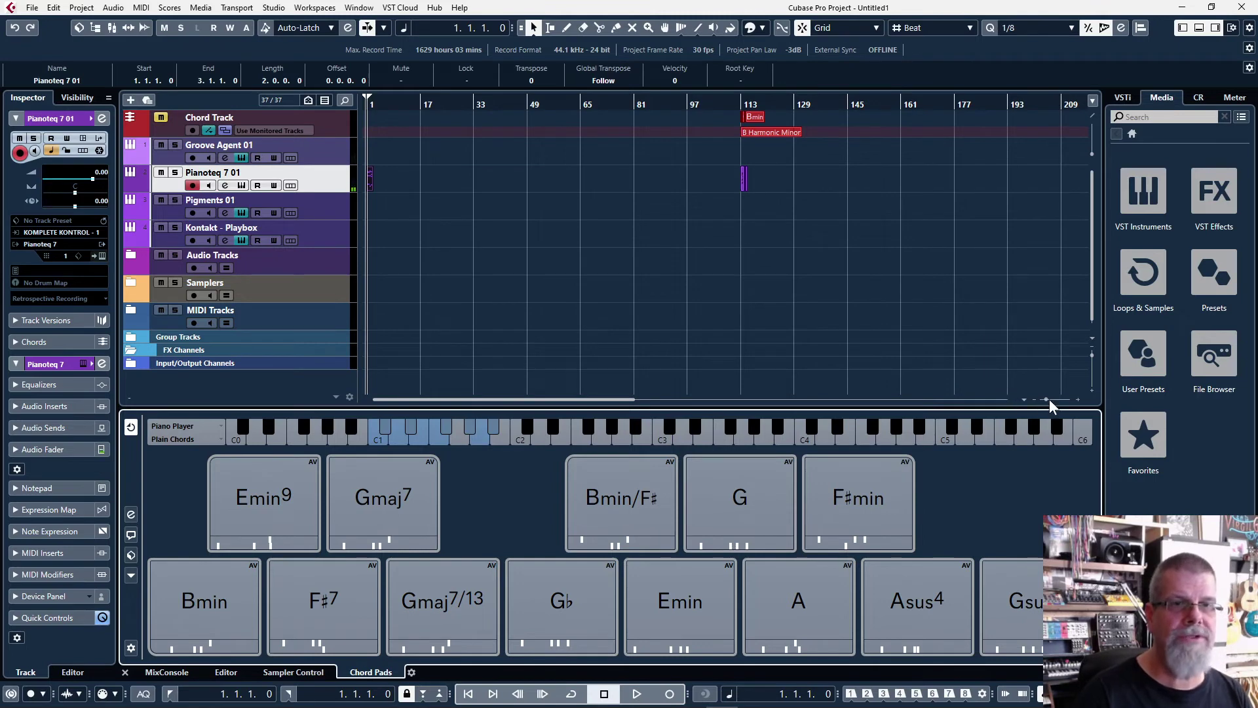
pyautogui.moveTo(1047, 398); pyautogui.dragTo(1058, 399)
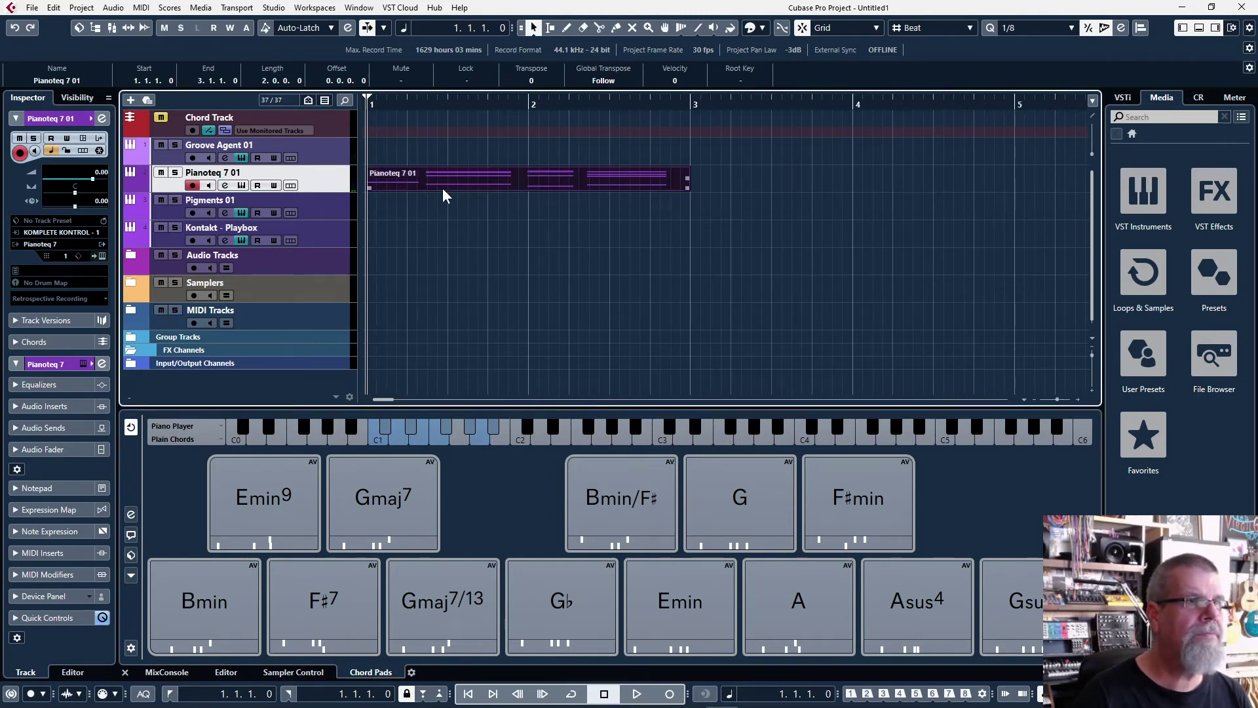
pyautogui.click(340, 147)
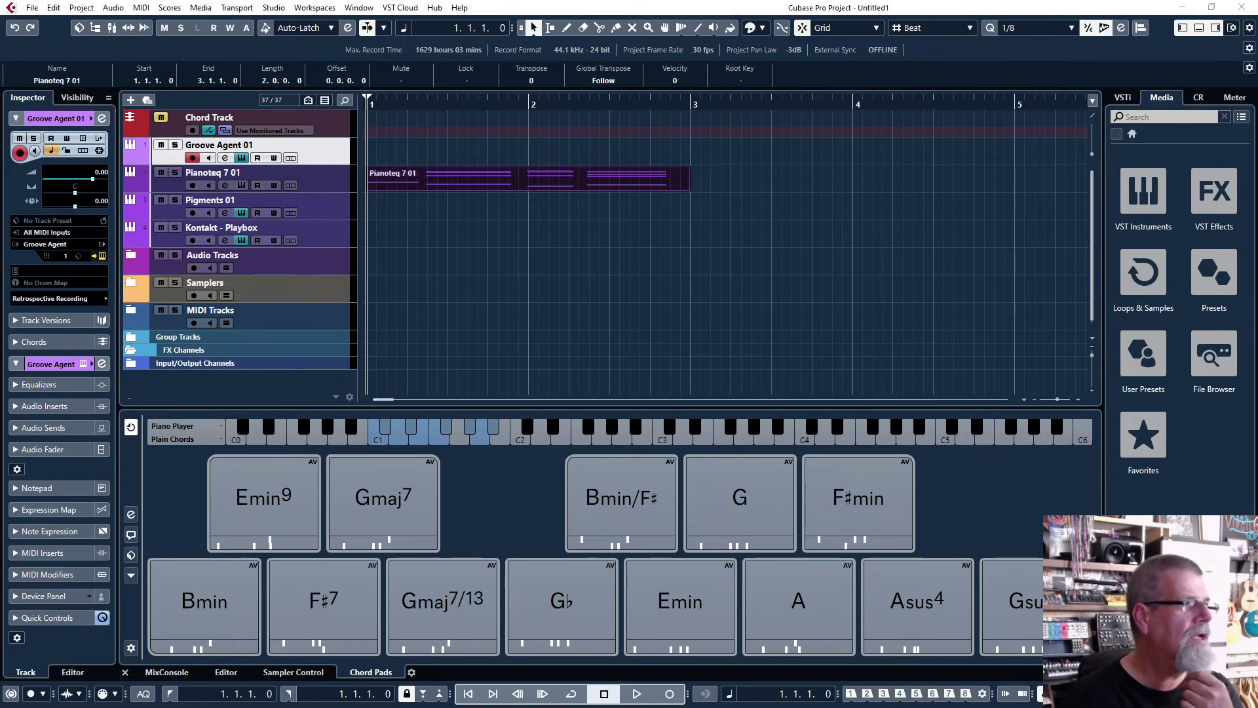
# - Audition Groove 1 of the Desolation kit in Groove Agent and place its MIDI pattern on the Groove Agent 01 track at bar 1
pyautogui.moveTo(0, 222); pyautogui.dragTo(553, 113)
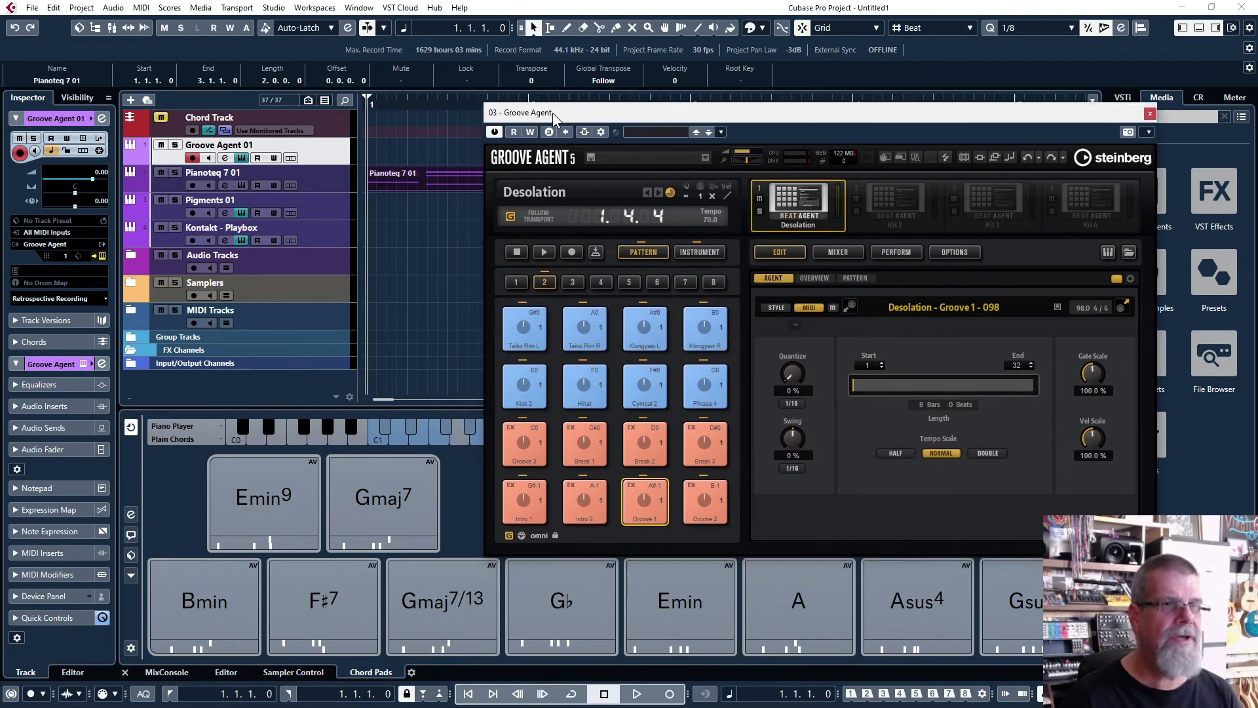
pyautogui.click(637, 501)
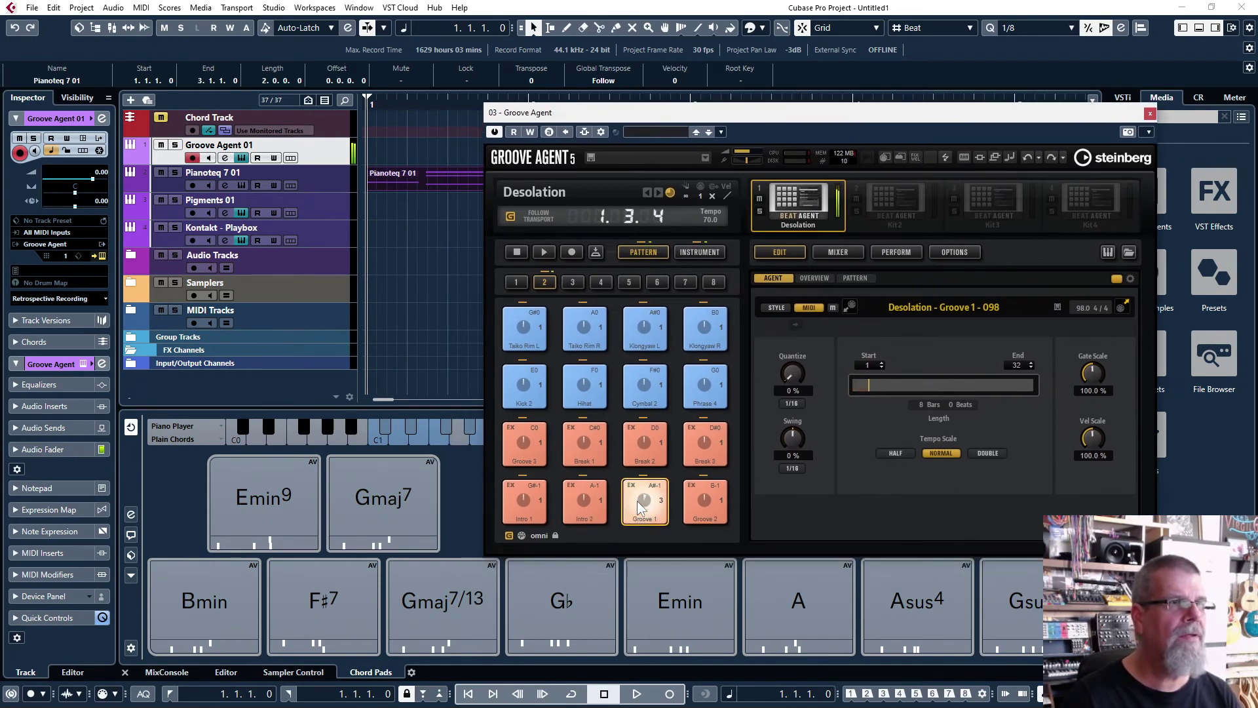
pyautogui.moveTo(371, 152); pyautogui.dragTo(371, 149)
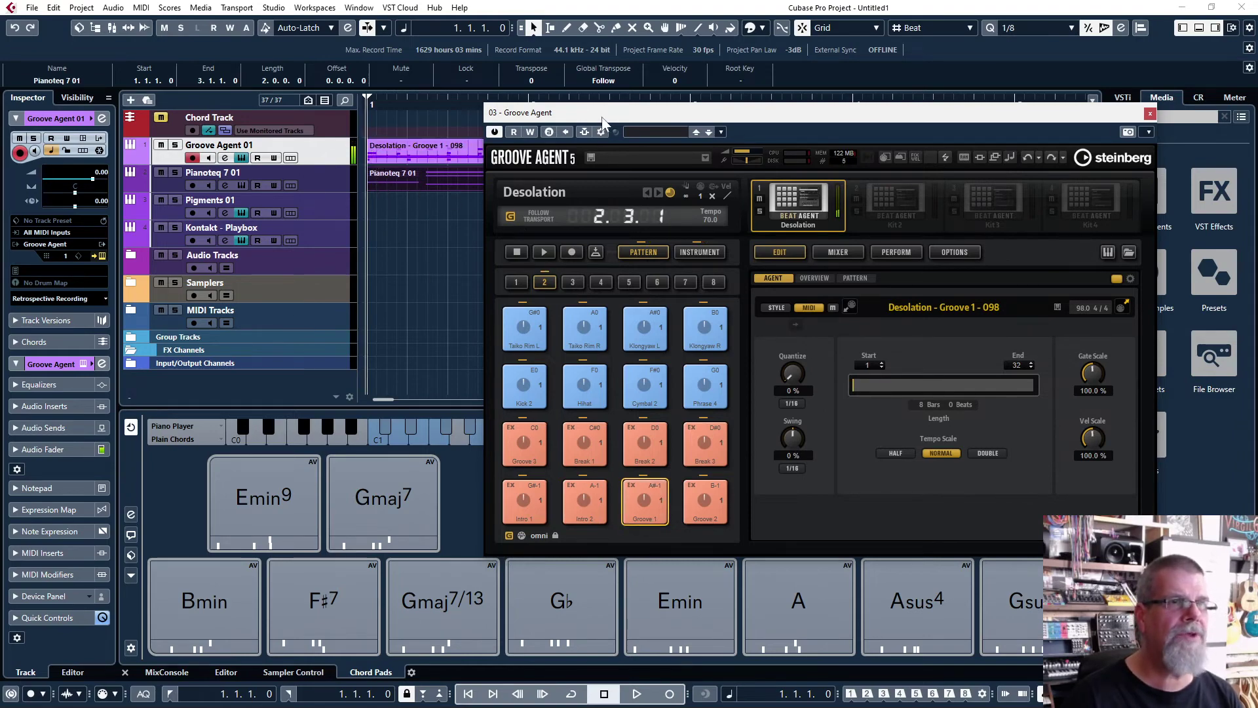
pyautogui.moveTo(603, 118); pyautogui.dragTo(0, 148)
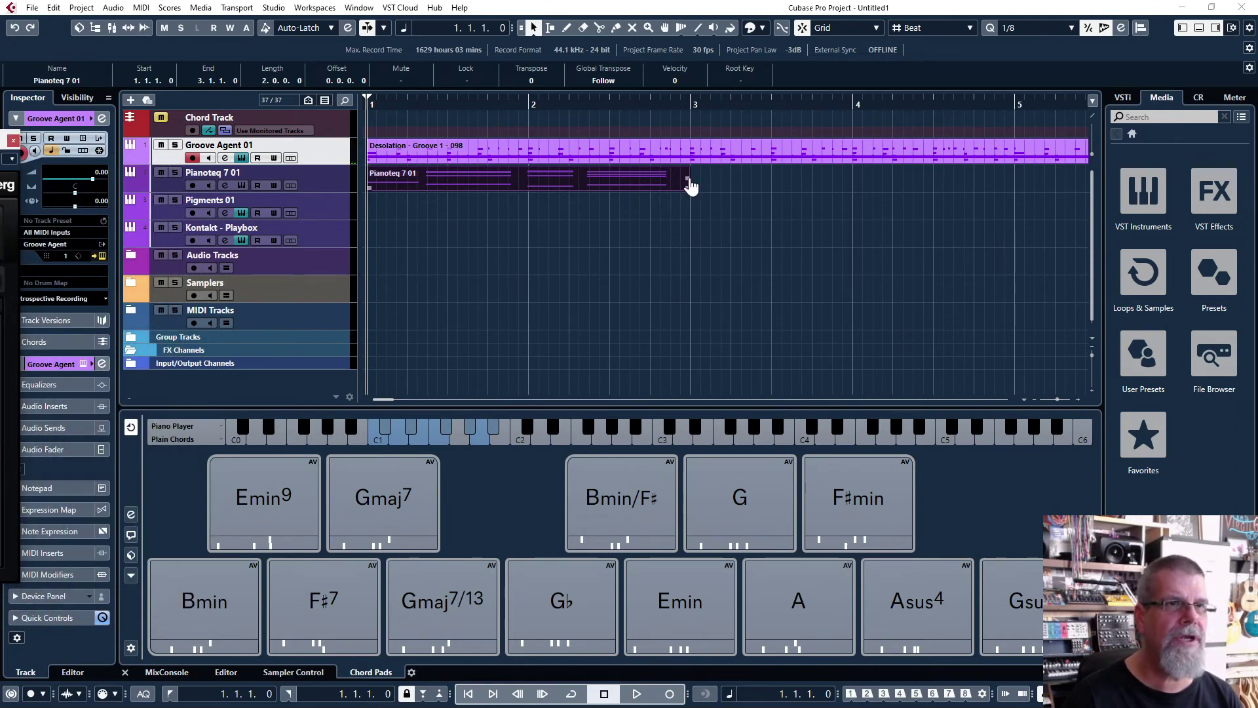
# - Repeat the two-bar Pianoteq 7 01 part from bar 3 and play it back together with the drum groove
pyautogui.moveTo(688, 184); pyautogui.dragTo(806, 216)
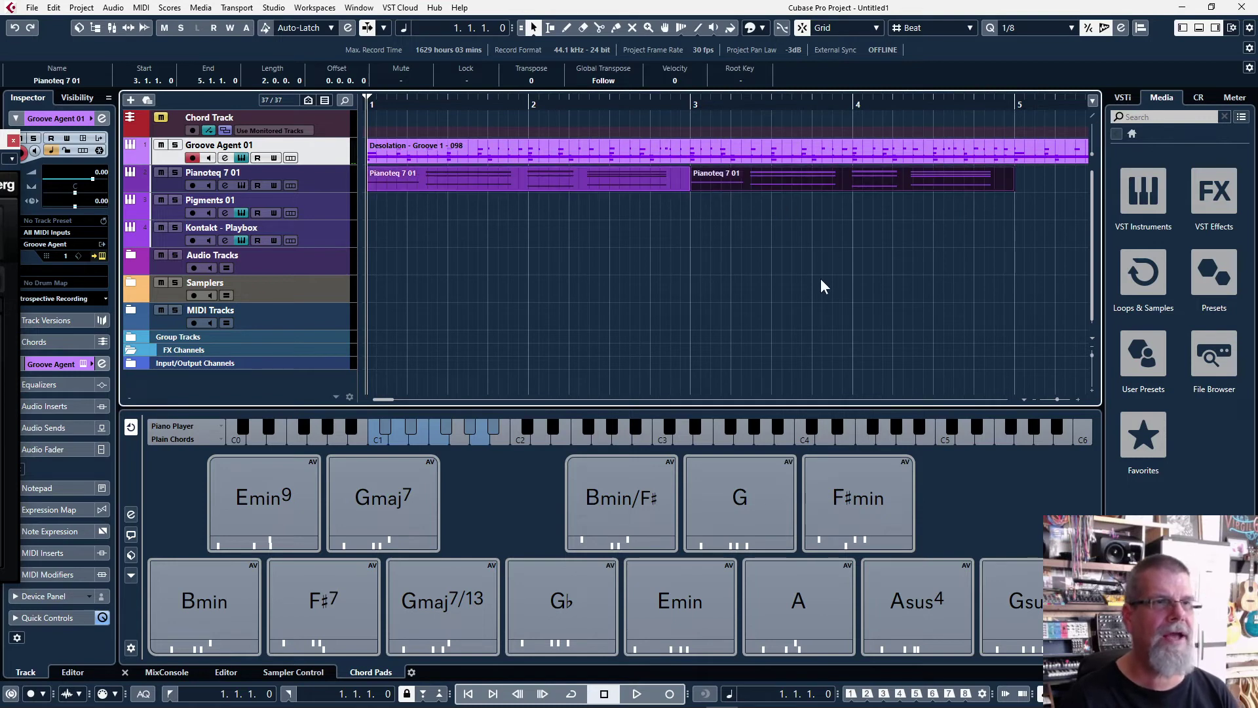
pyautogui.press('space')
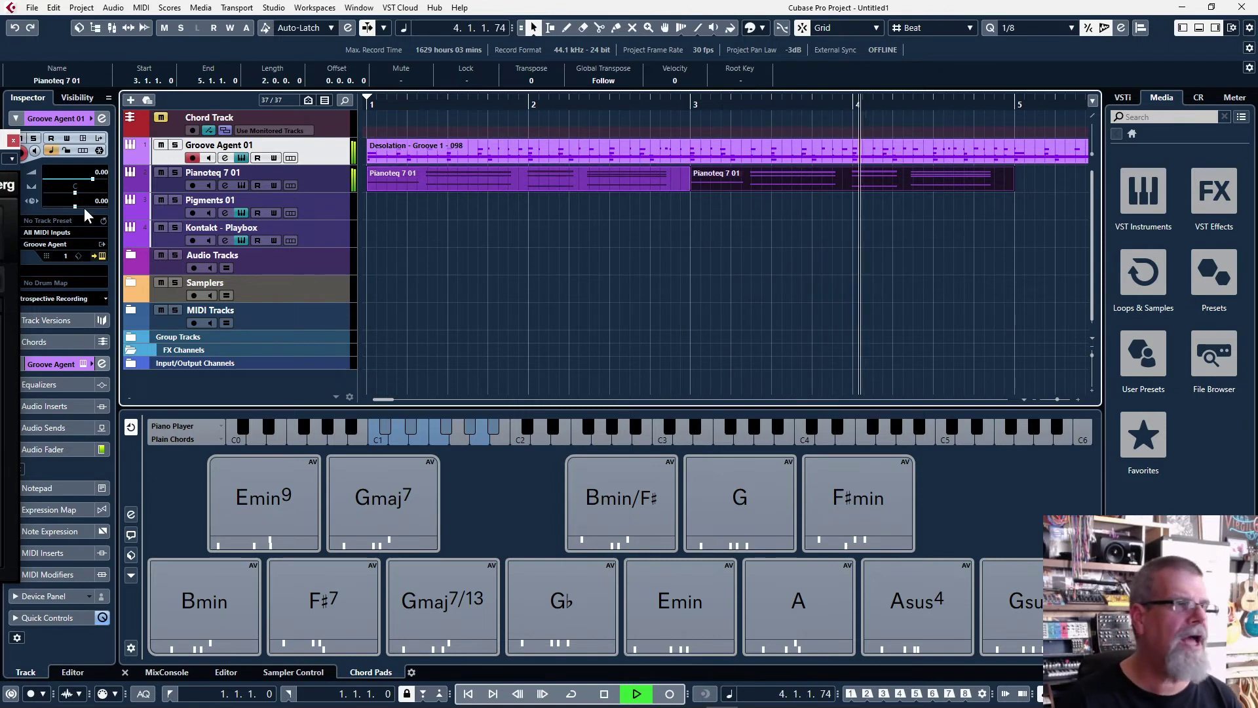
pyautogui.press('space')
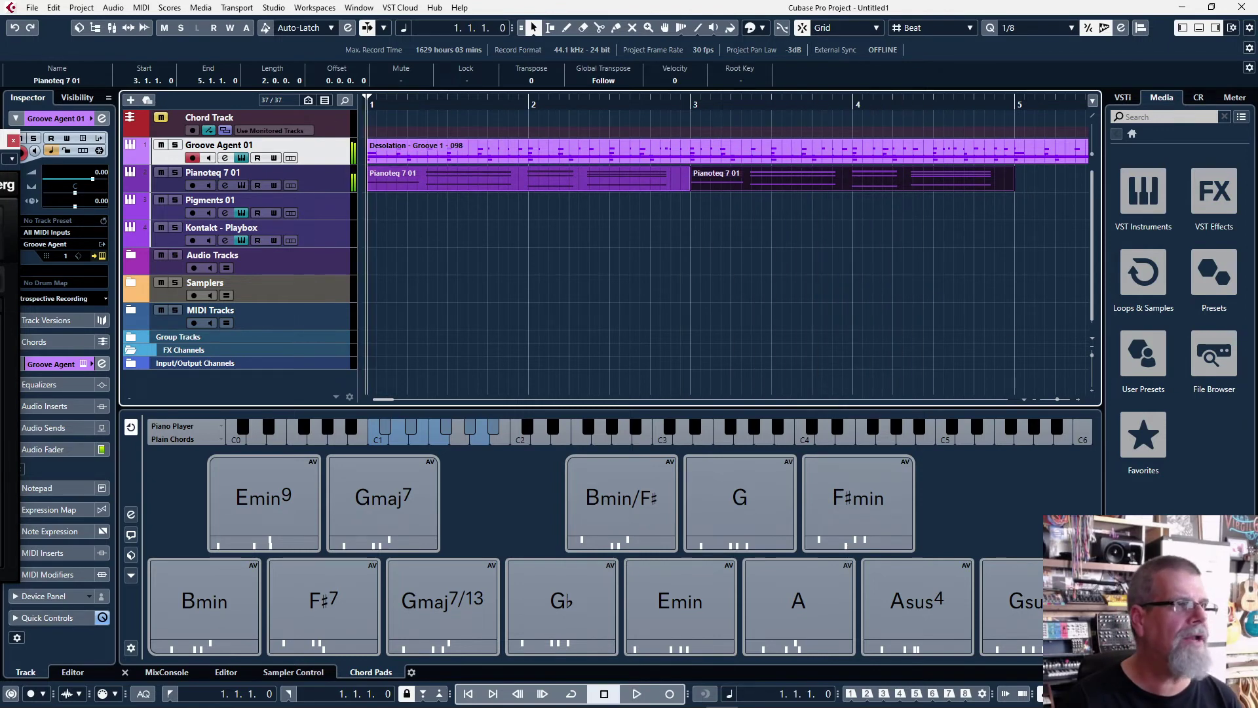
# - Audition Groove 1 again, and check individual Desolation instrument pads including Kick 1, Tom 1 and the Phrase sounds
pyautogui.moveTo(0, 148); pyautogui.dragTo(510, 153)
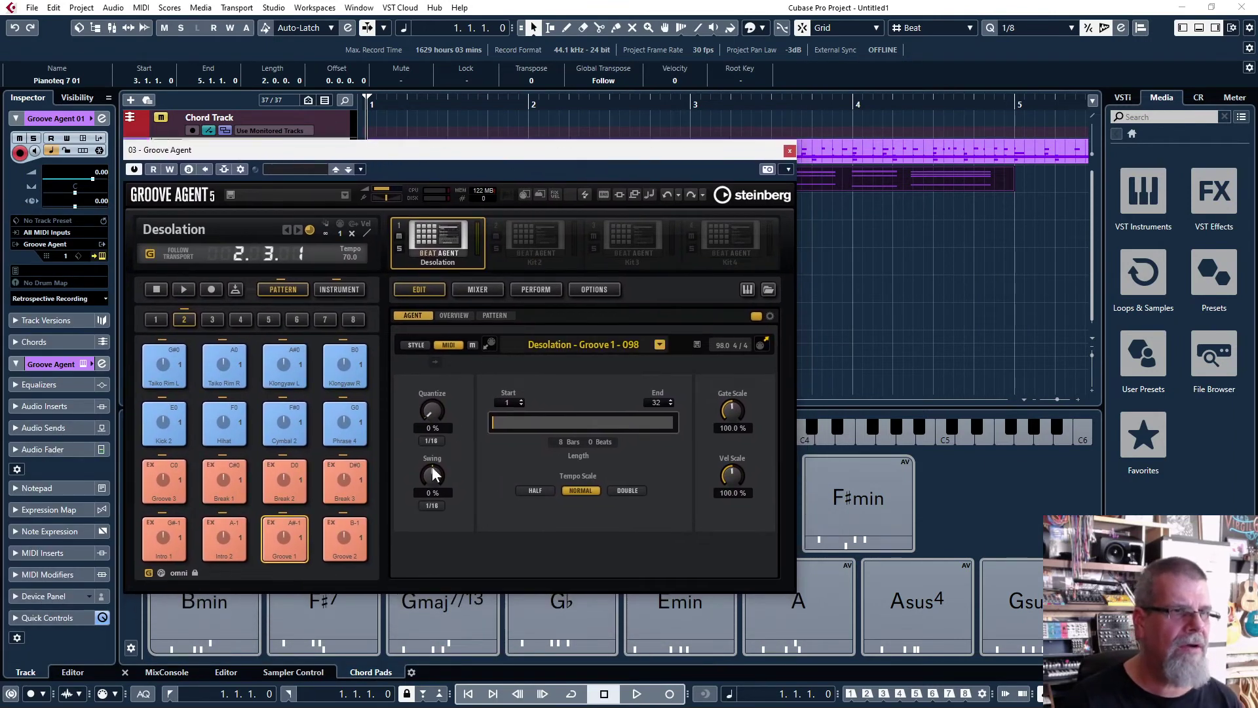
pyautogui.click(285, 557)
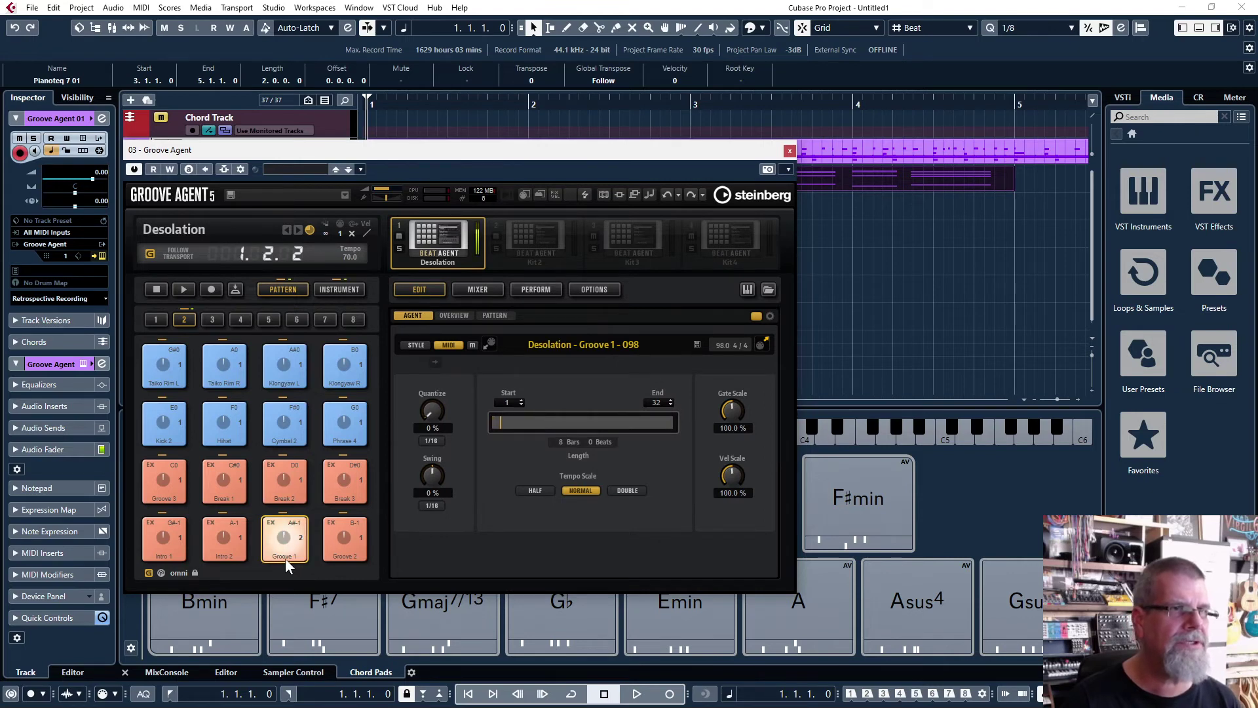
pyautogui.click(338, 289)
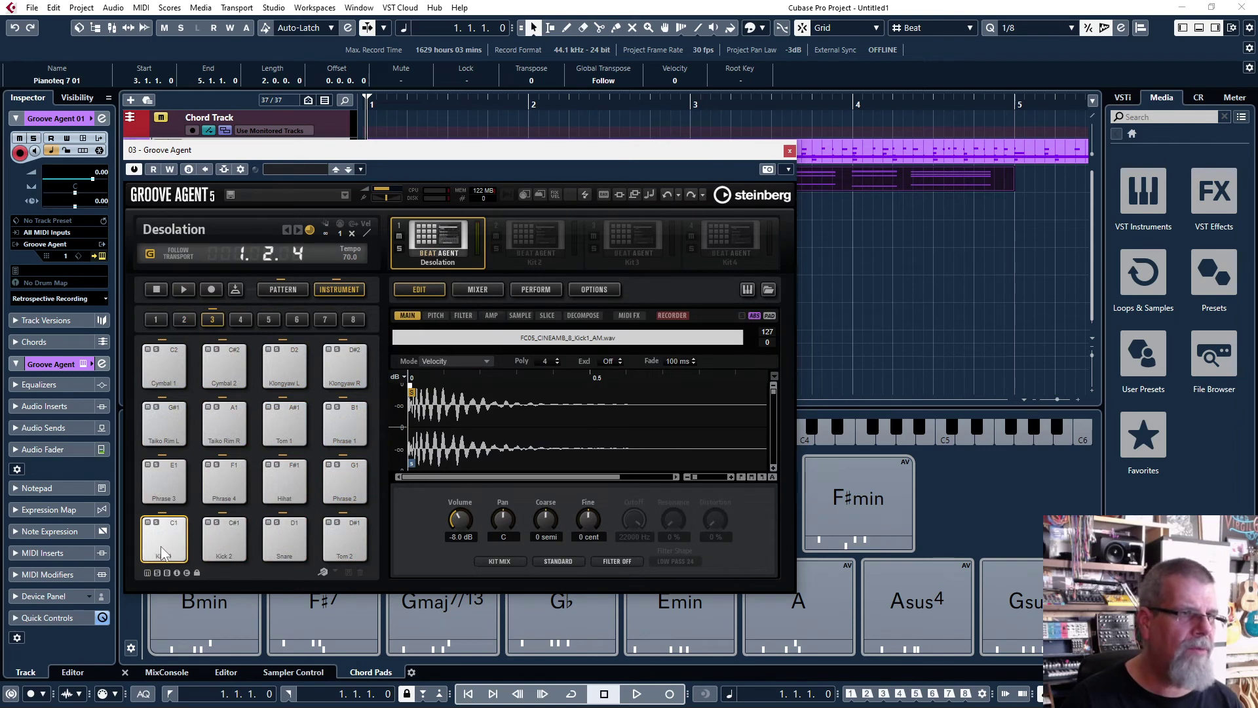
pyautogui.click(326, 486)
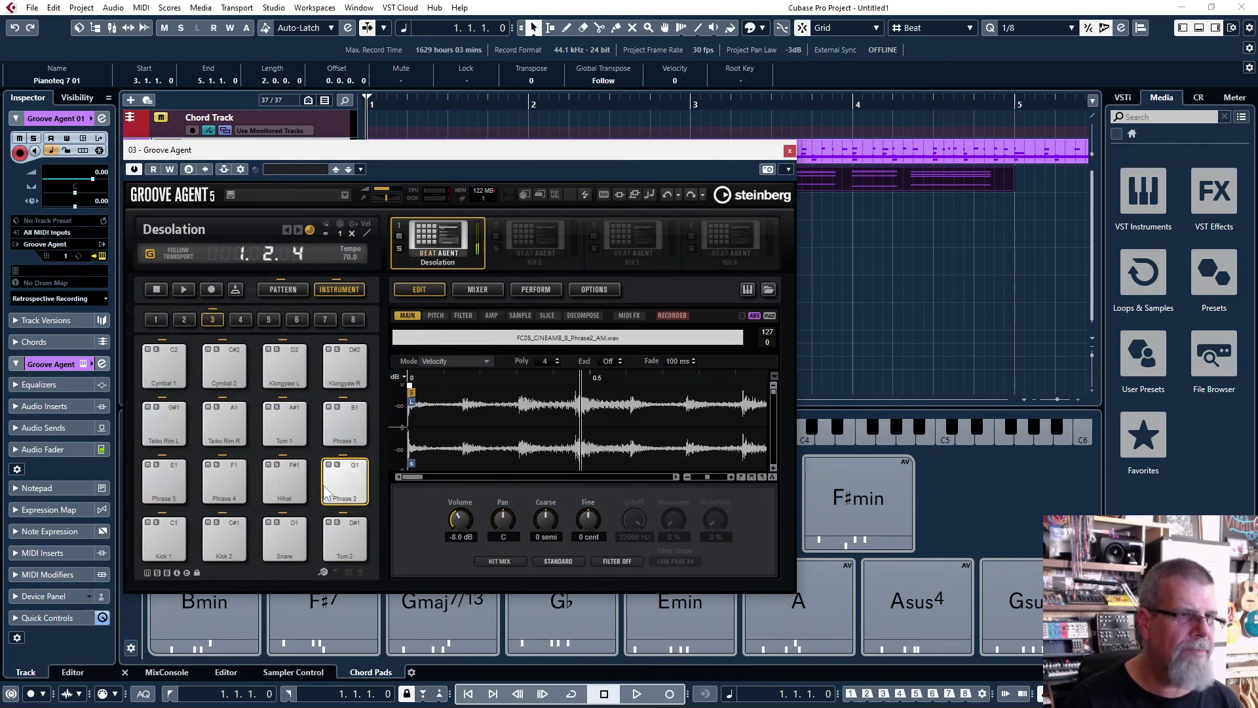
pyautogui.click(344, 430)
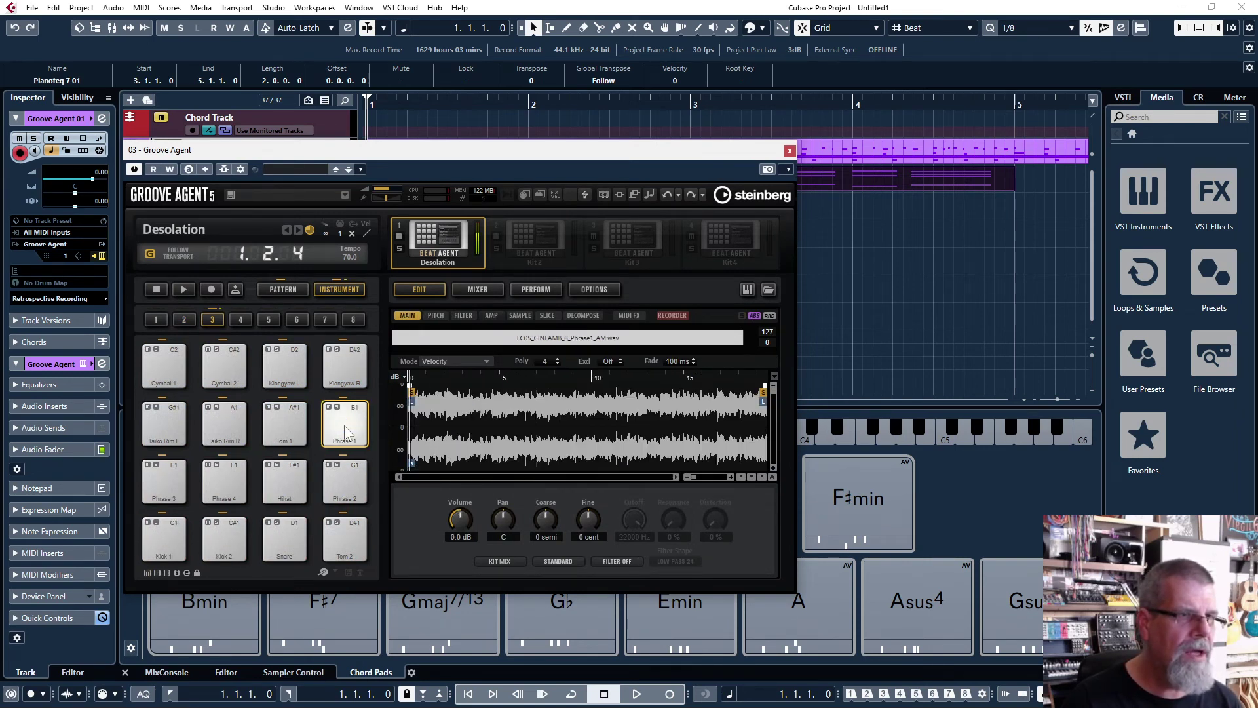
pyautogui.click(295, 422)
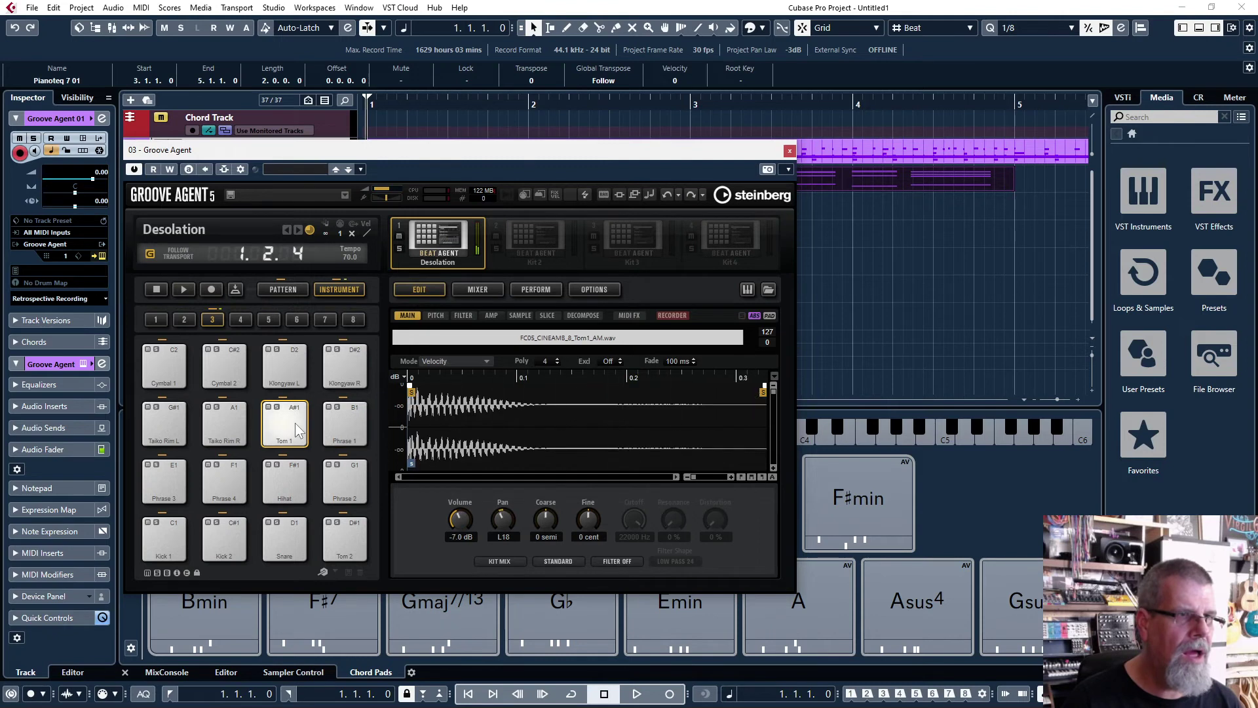
pyautogui.click(229, 474)
pyautogui.click(175, 483)
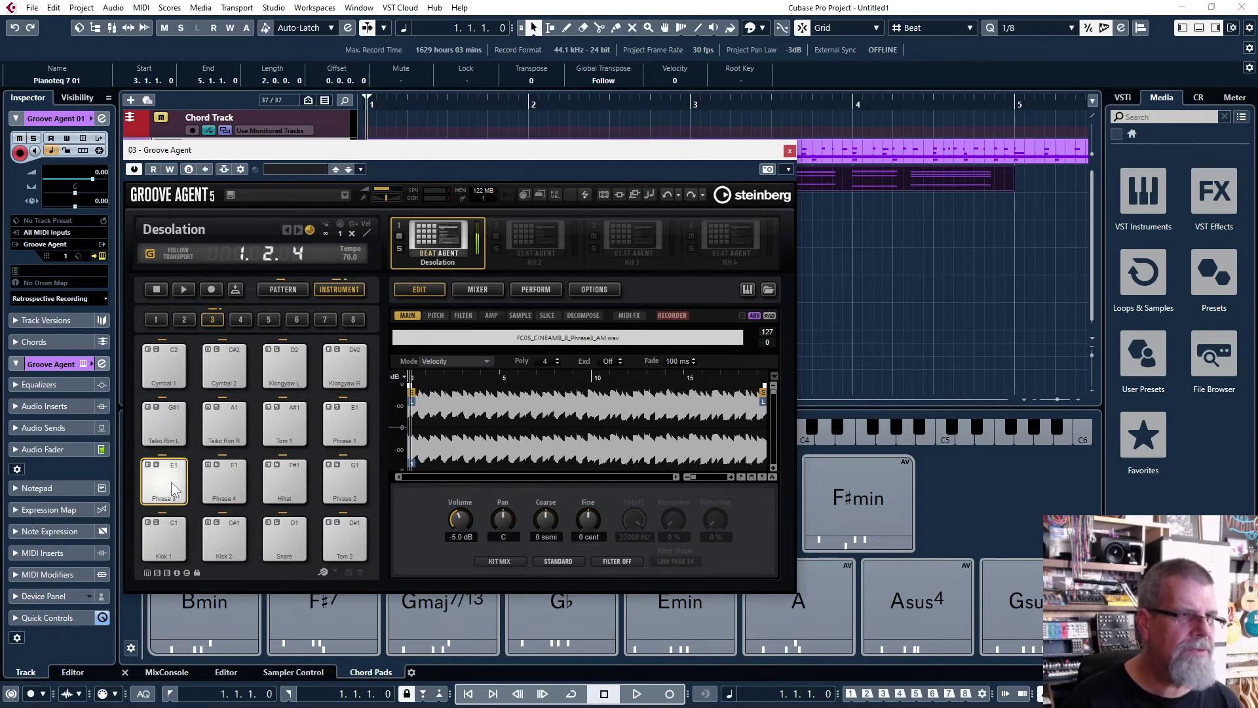
pyautogui.click(229, 487)
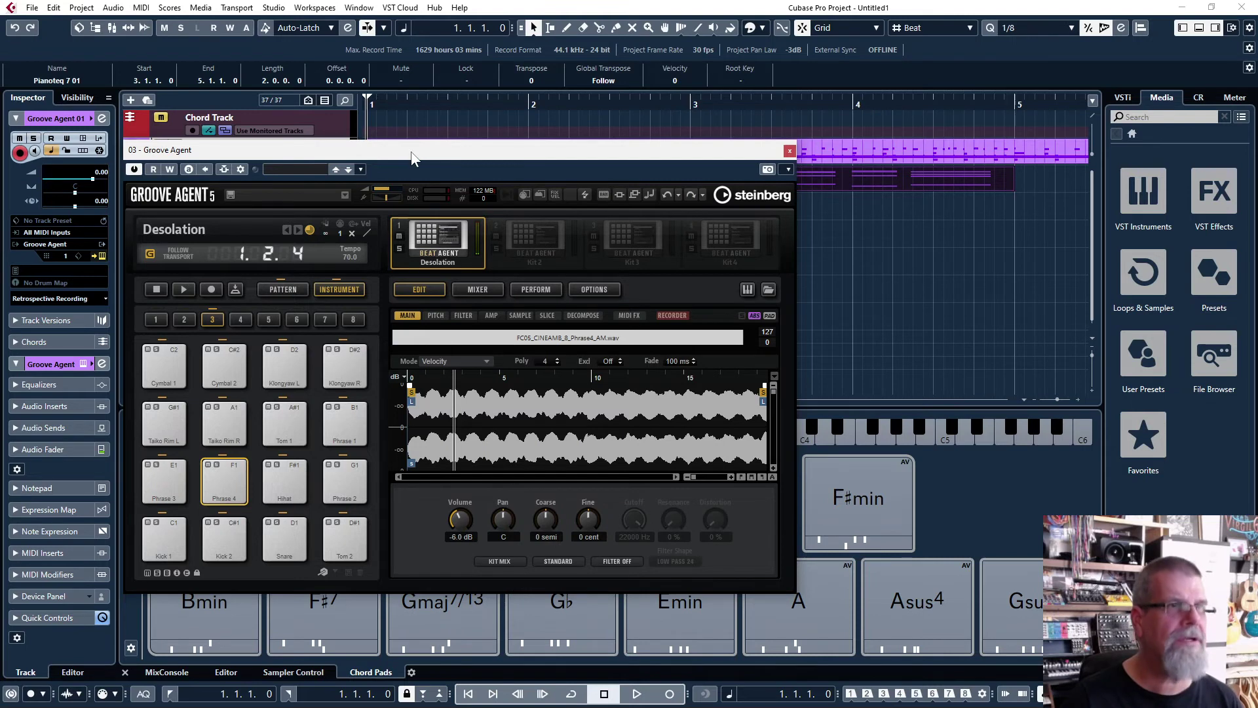
pyautogui.moveTo(412, 157); pyautogui.dragTo(775, 178)
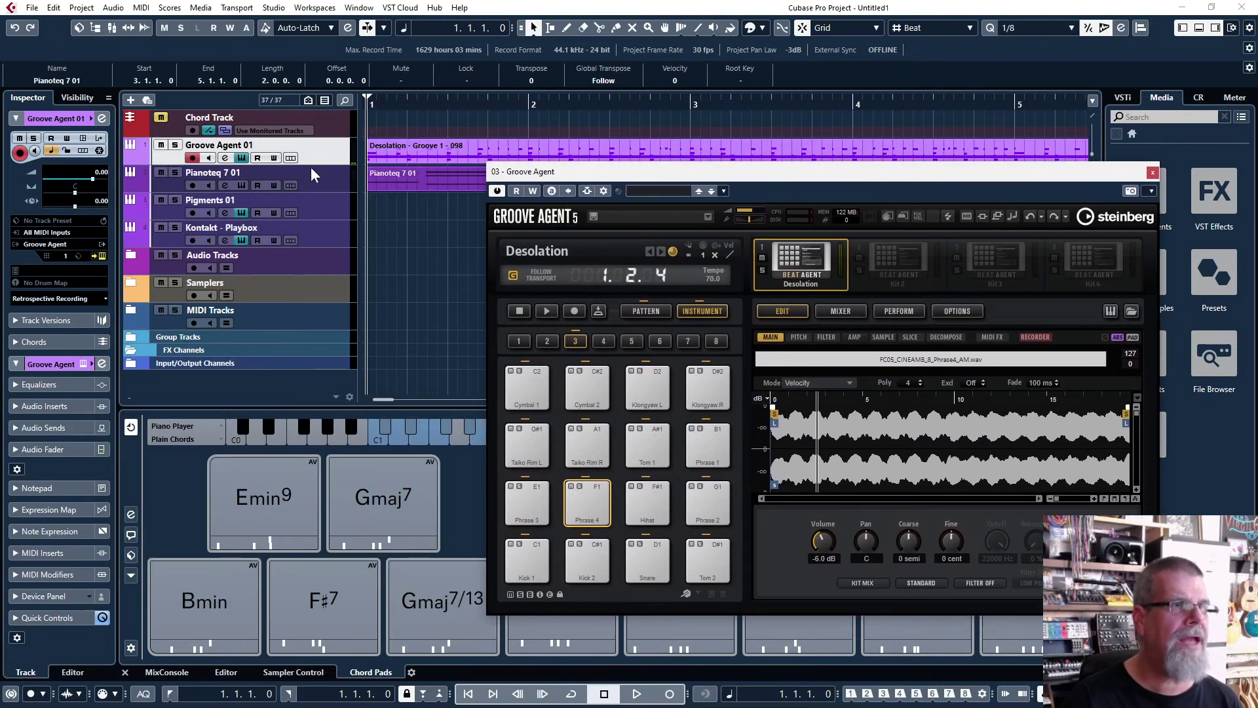
# - Select the Pianoteq 7 01 track, and open the Desolation - Groove 1 - 098 part in an unobstructed Key Editor
pyautogui.click(321, 181)
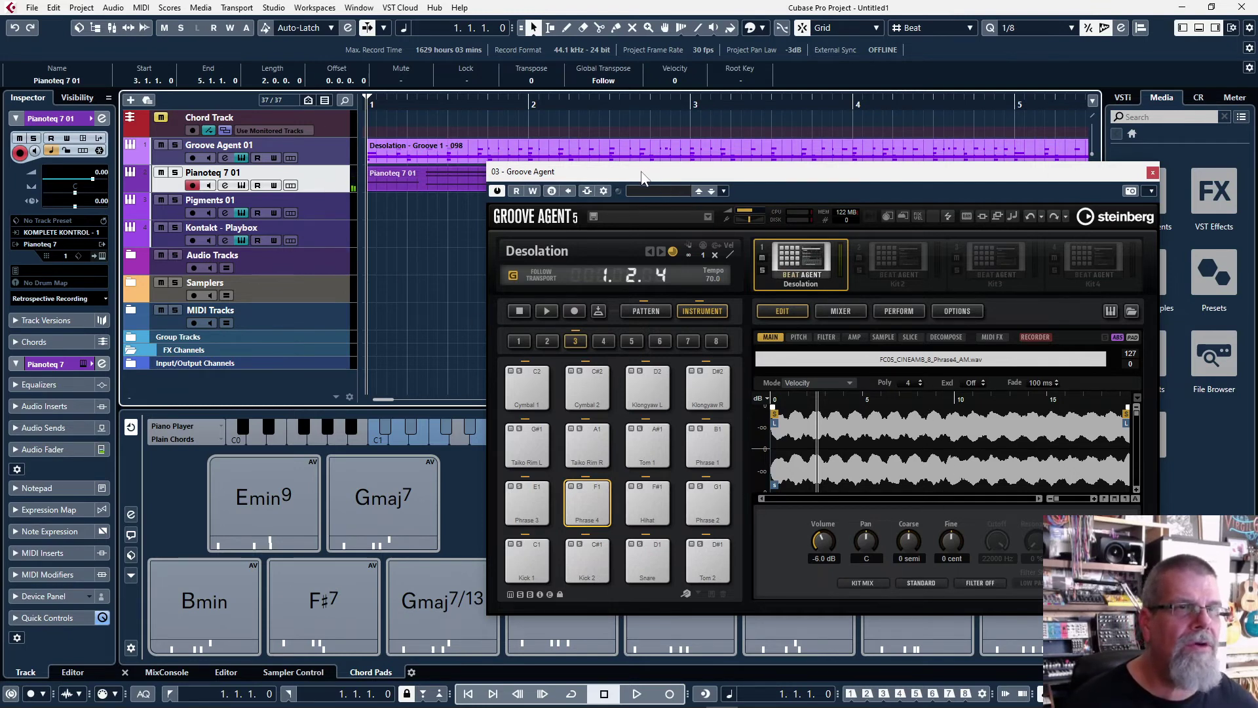
pyautogui.moveTo(641, 171); pyautogui.dragTo(475, 194)
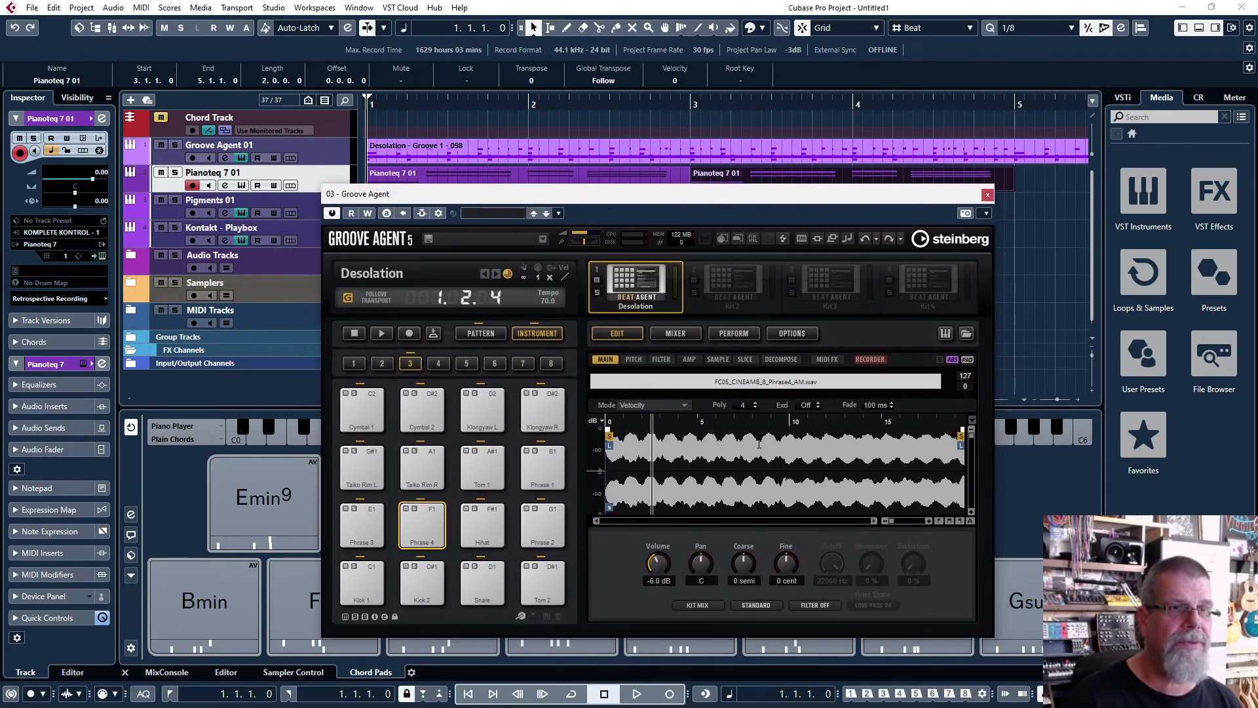
pyautogui.moveTo(580, 200); pyautogui.dragTo(557, 224)
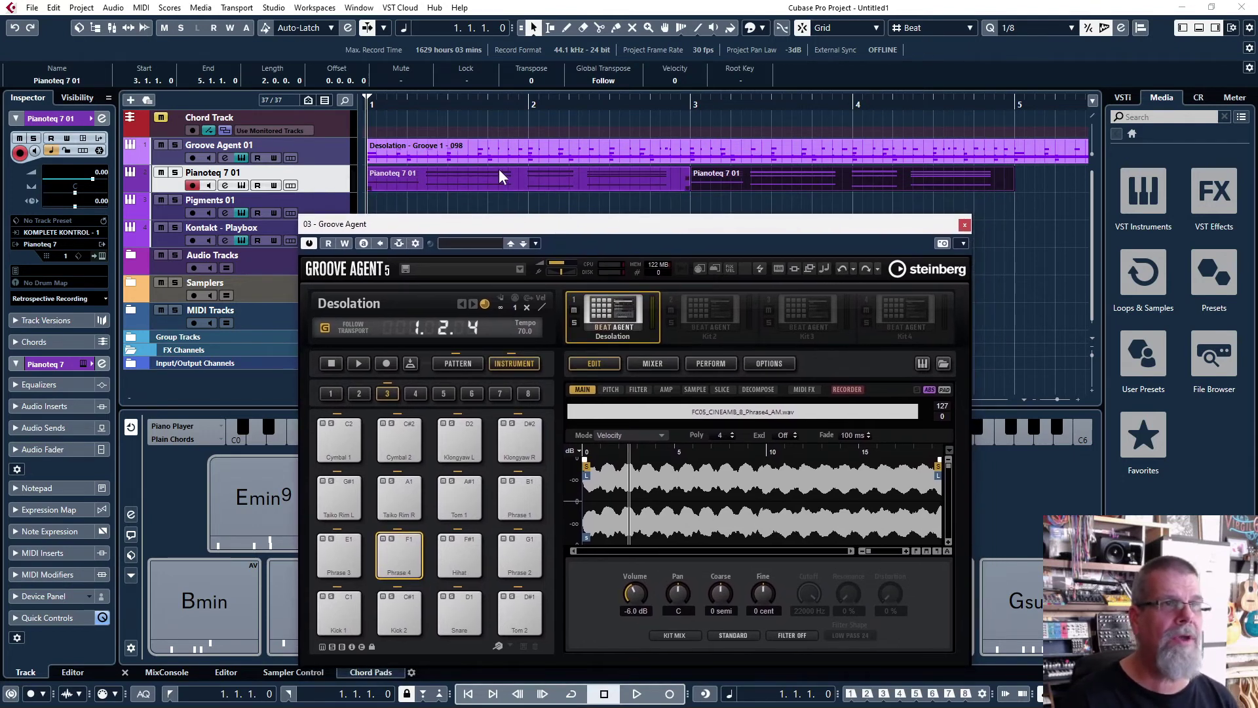
pyautogui.click(489, 152)
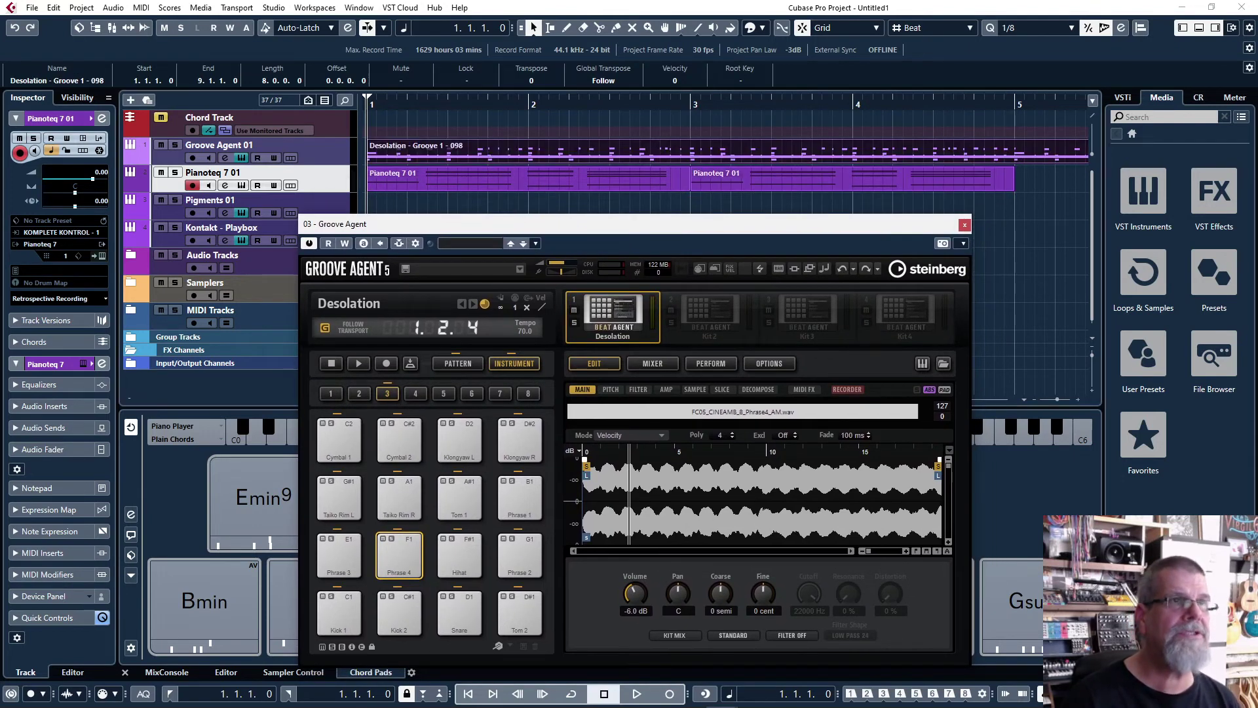
pyautogui.press('Return')
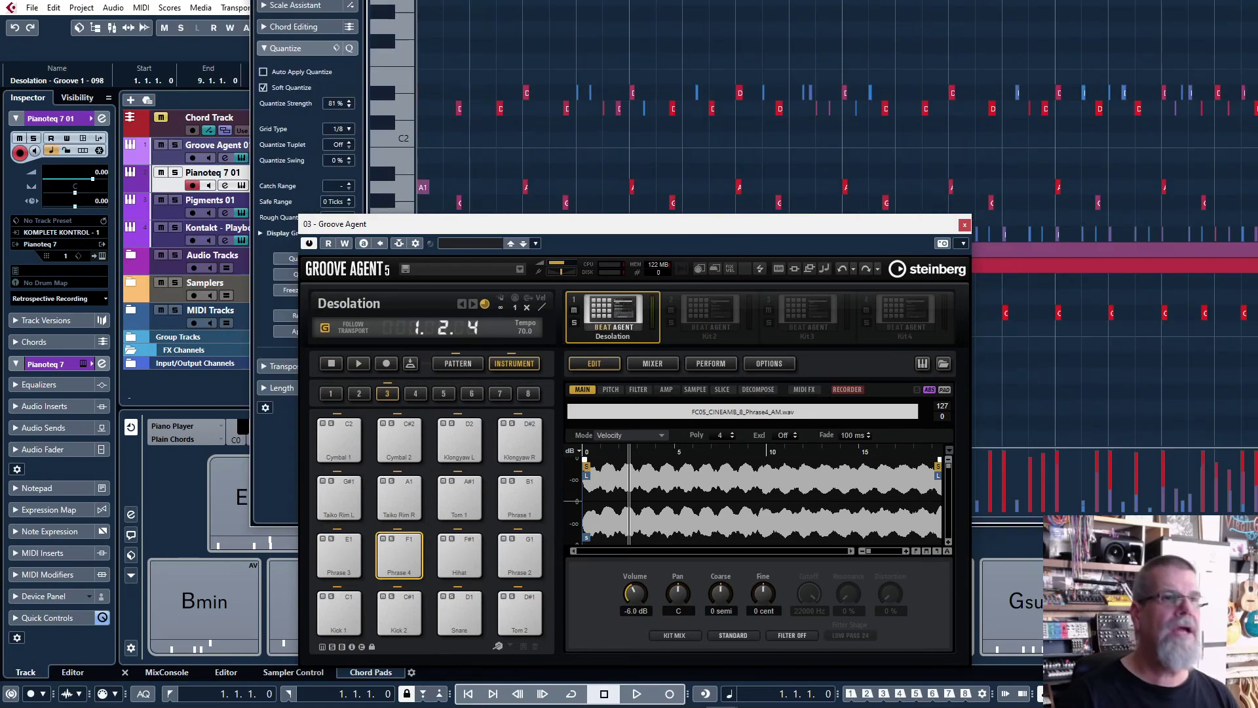
pyautogui.doubleClick(537, 6)
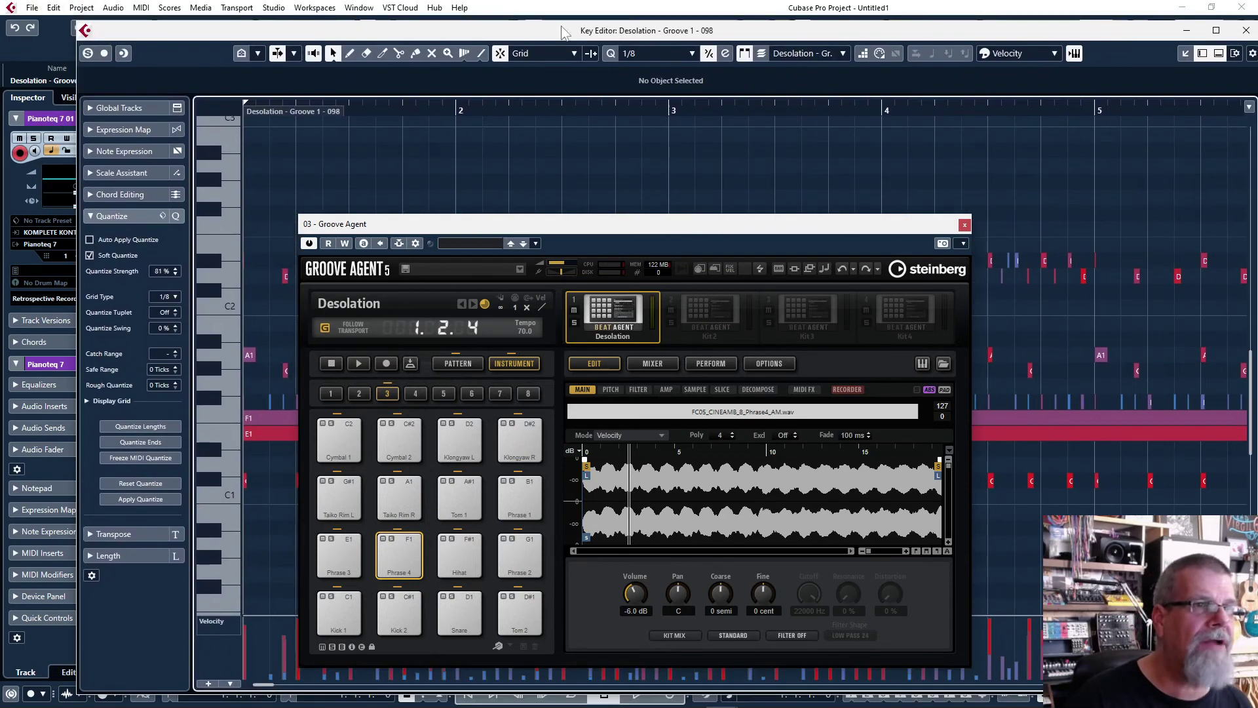
pyautogui.moveTo(787, 227); pyautogui.dragTo(0, 209)
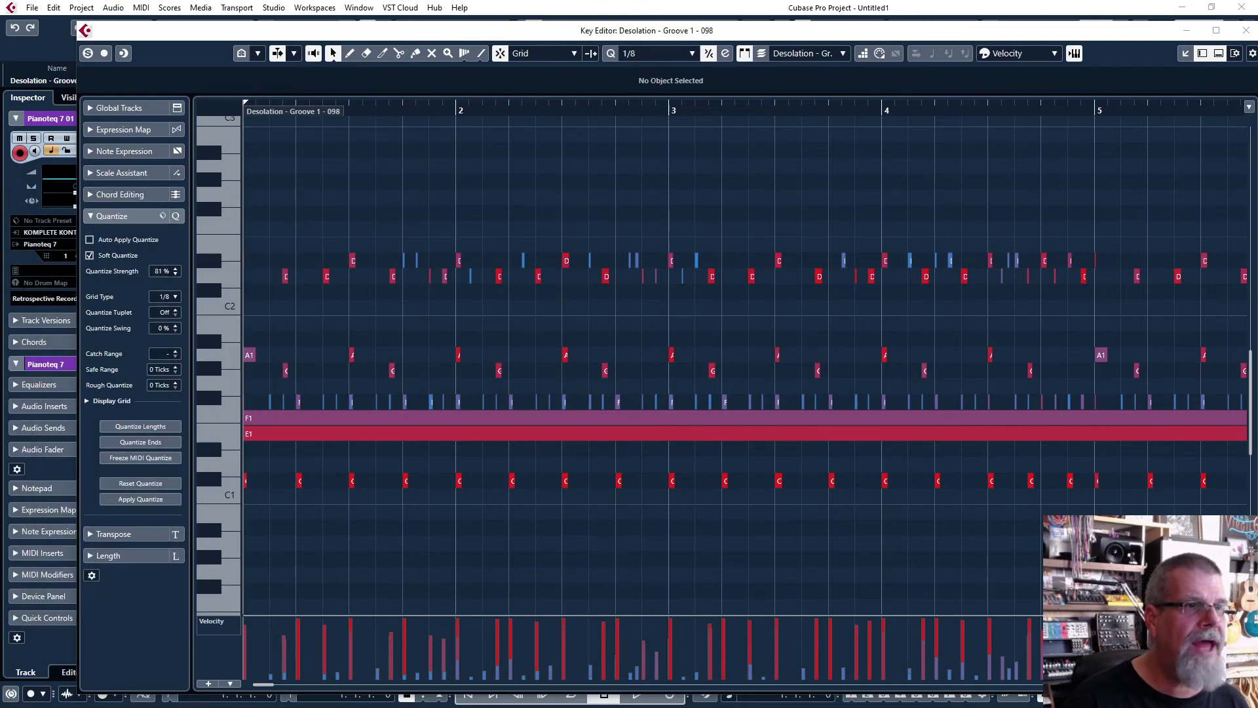
# - Delete the long sustained E1 and F1 notes from the drum groove, close the Key Editor and play the arrangement from bar 1
pyautogui.click(274, 434)
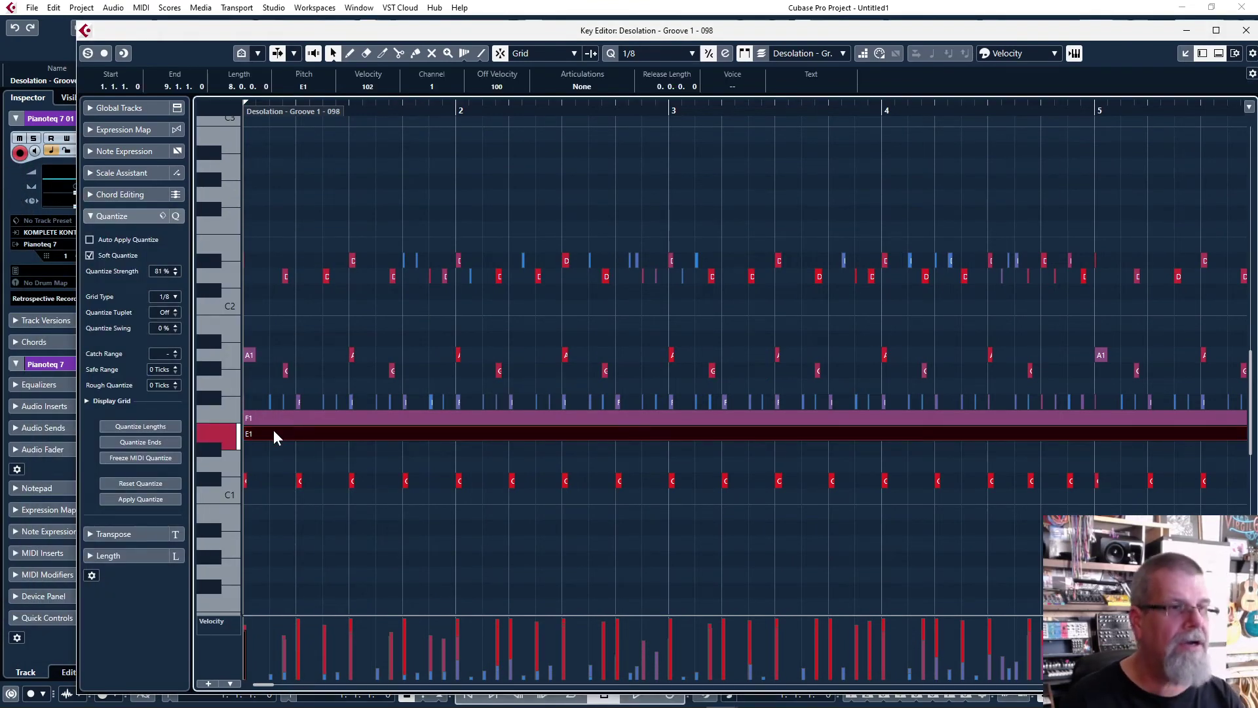
pyautogui.press('Up')
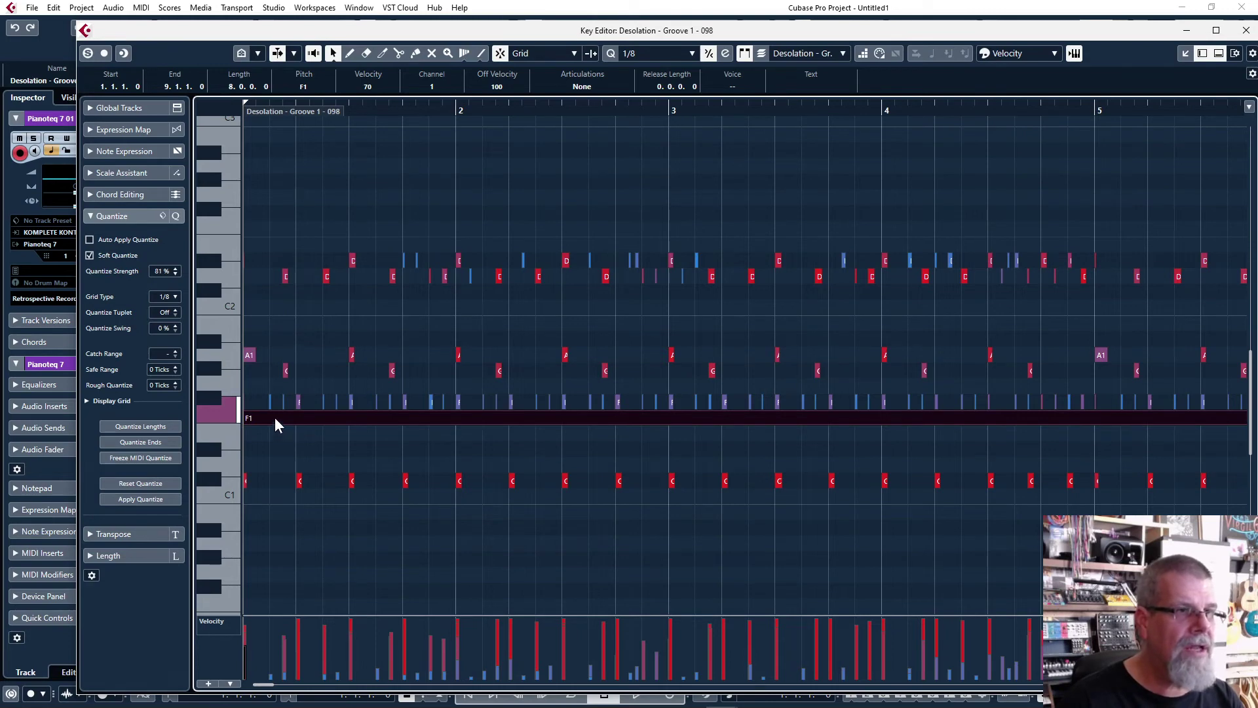
pyautogui.press('Delete')
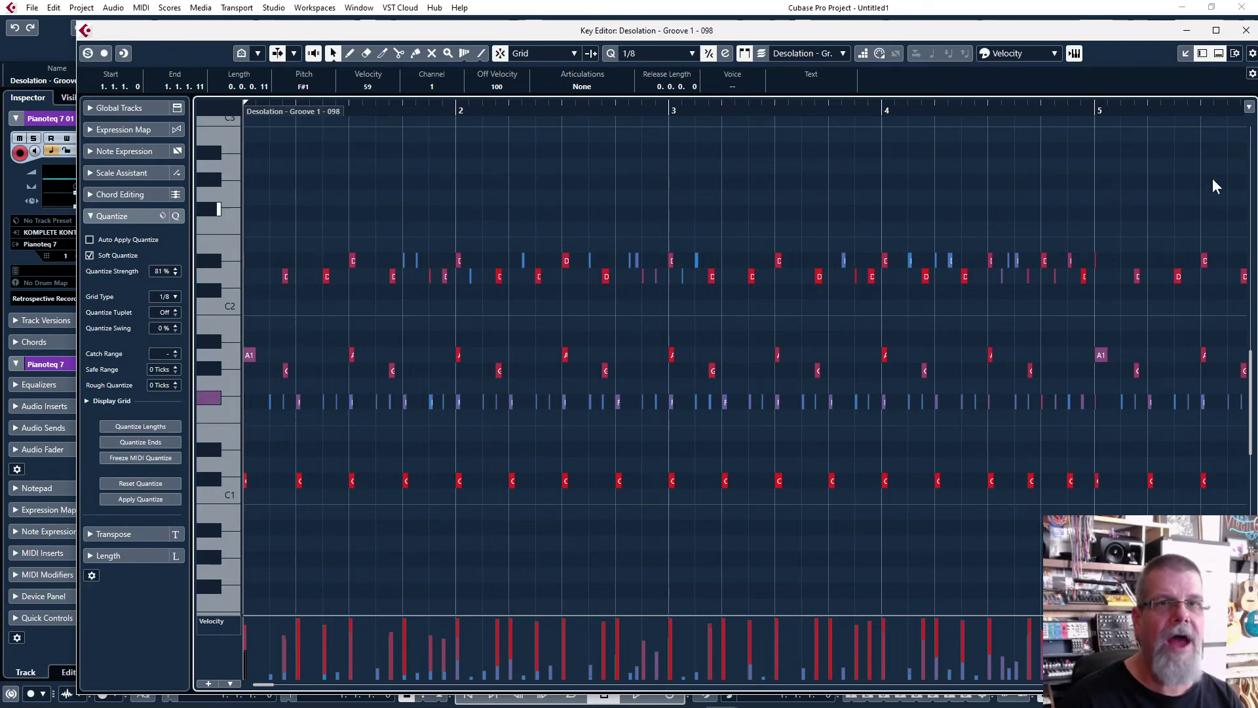
pyautogui.click(1246, 33)
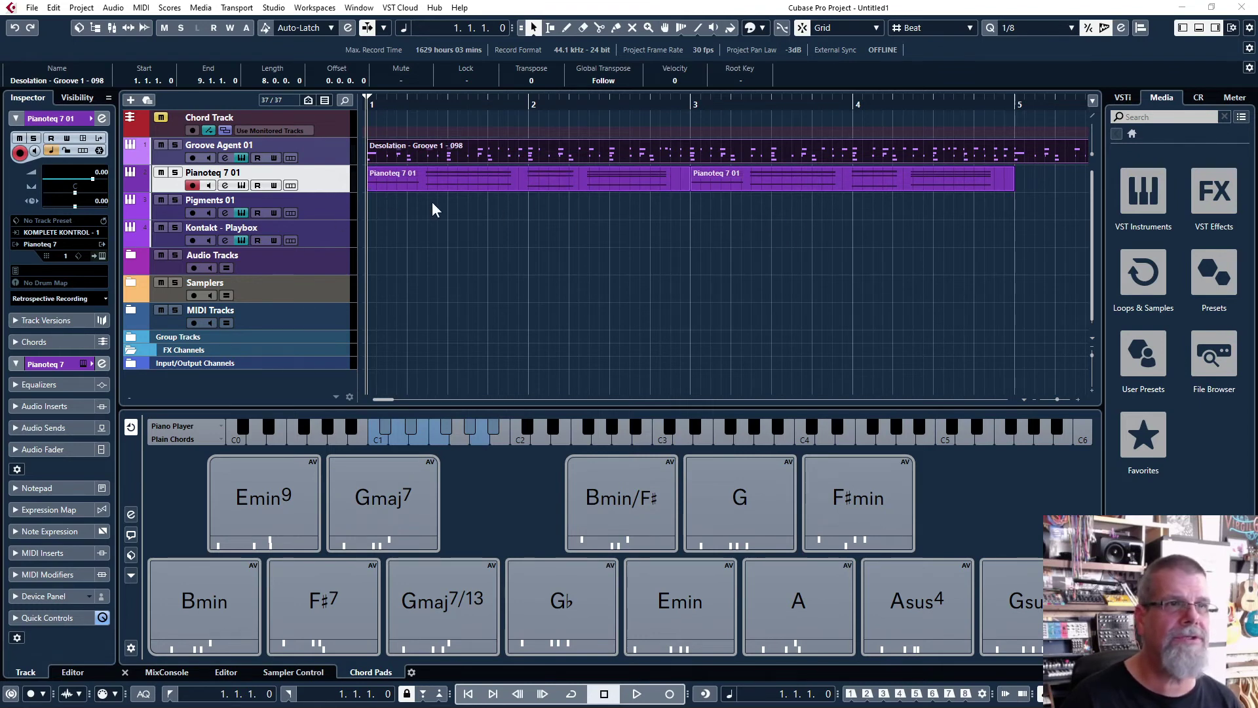
pyautogui.press('space')
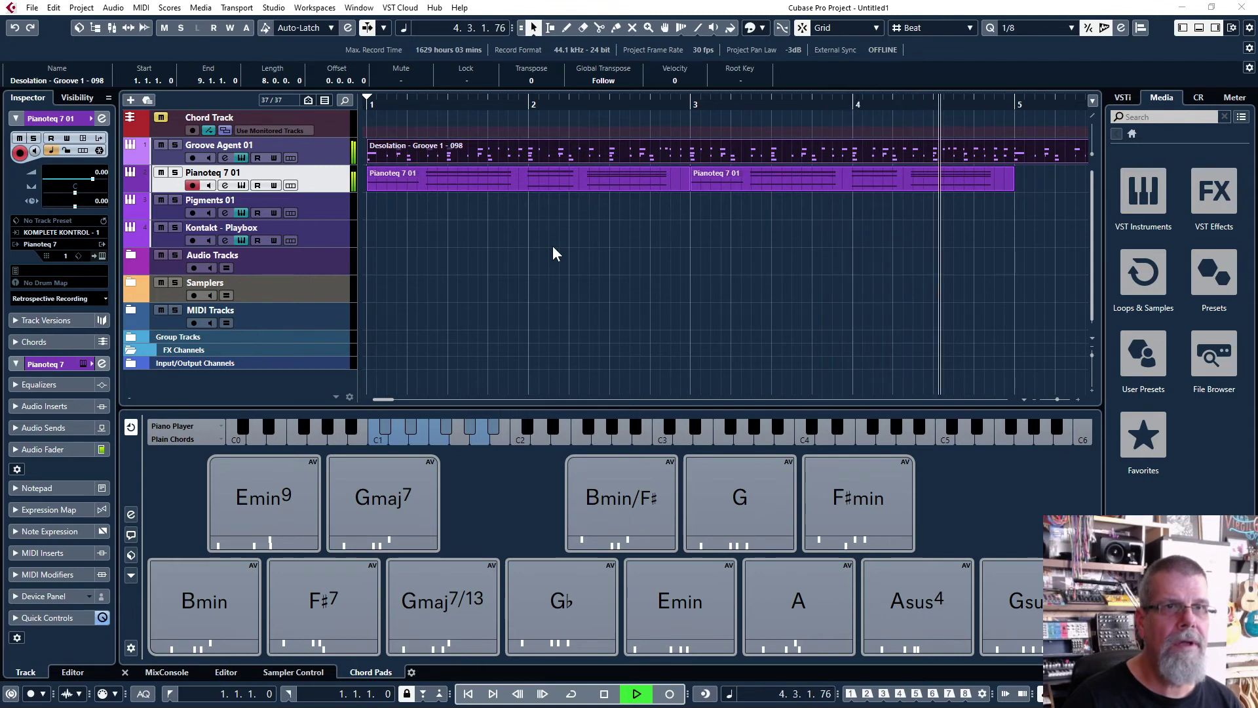
pyautogui.press('space')
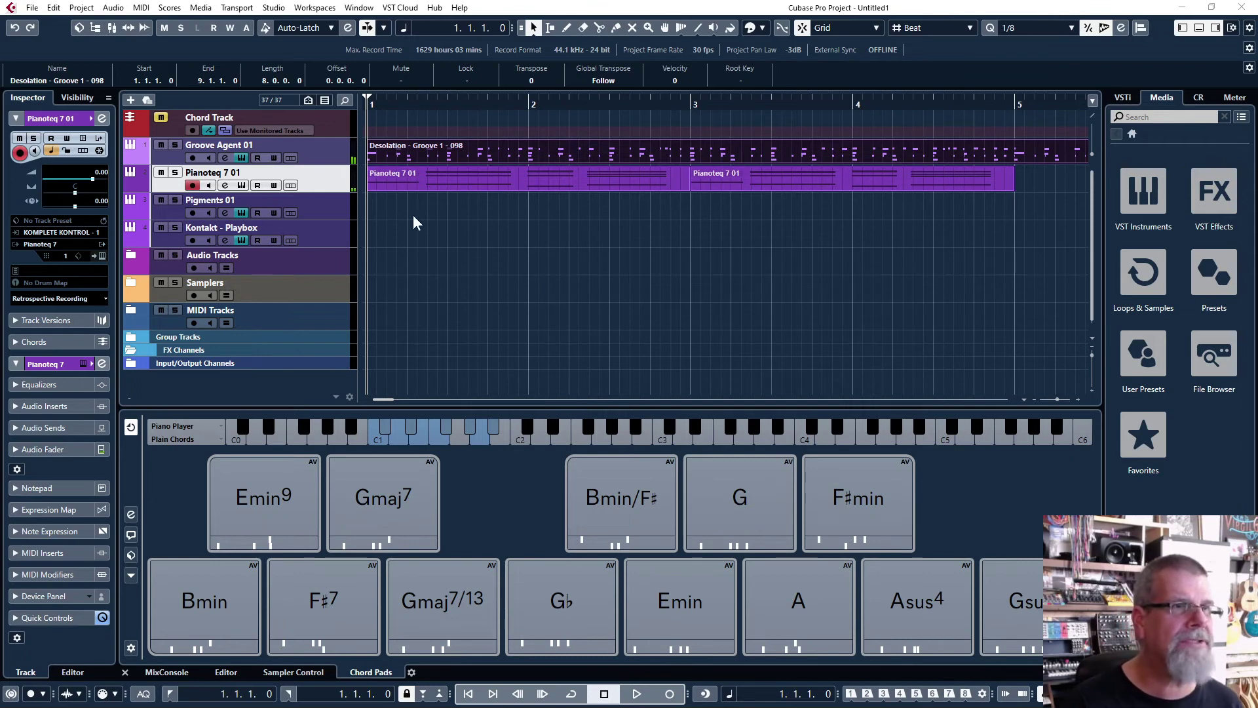
# - Move both Pianoteq 7 01 chord parts down to the Pigments 01 track at bar 1 and play them with the drums
pyautogui.moveTo(854, 257); pyautogui.dragTo(571, 181)
pyautogui.moveTo(399, 176); pyautogui.dragTo(395, 207)
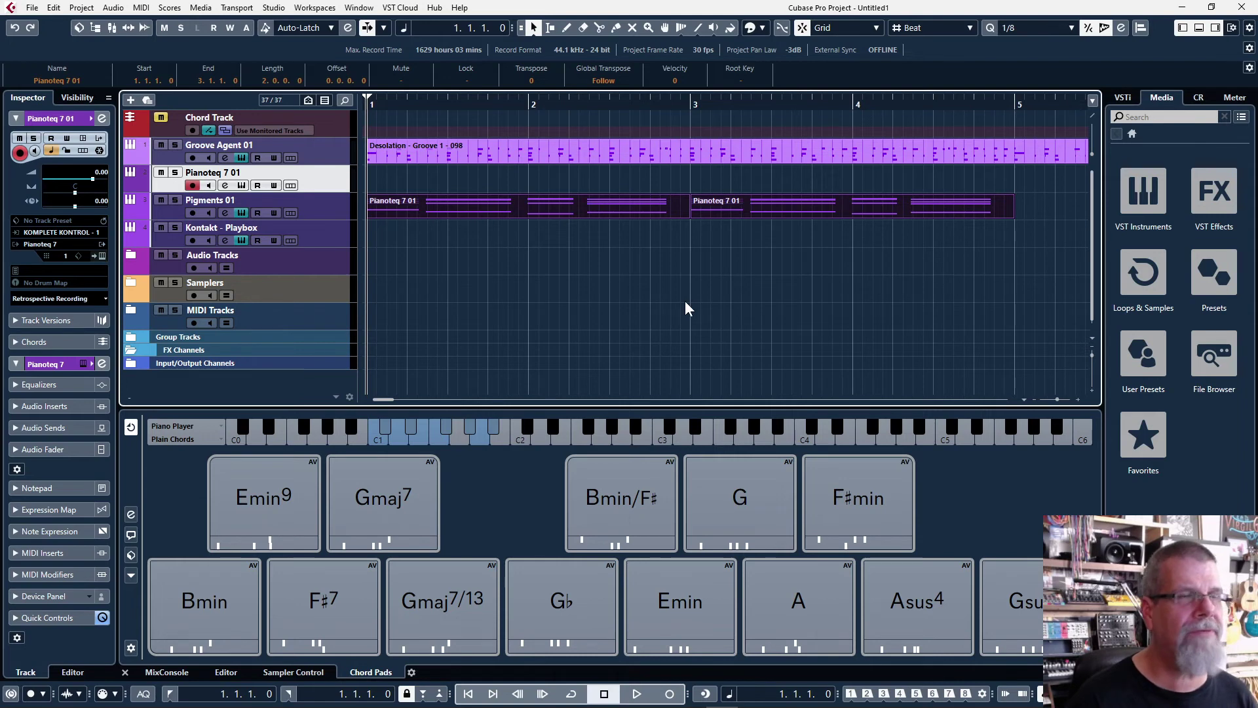
pyautogui.press('space')
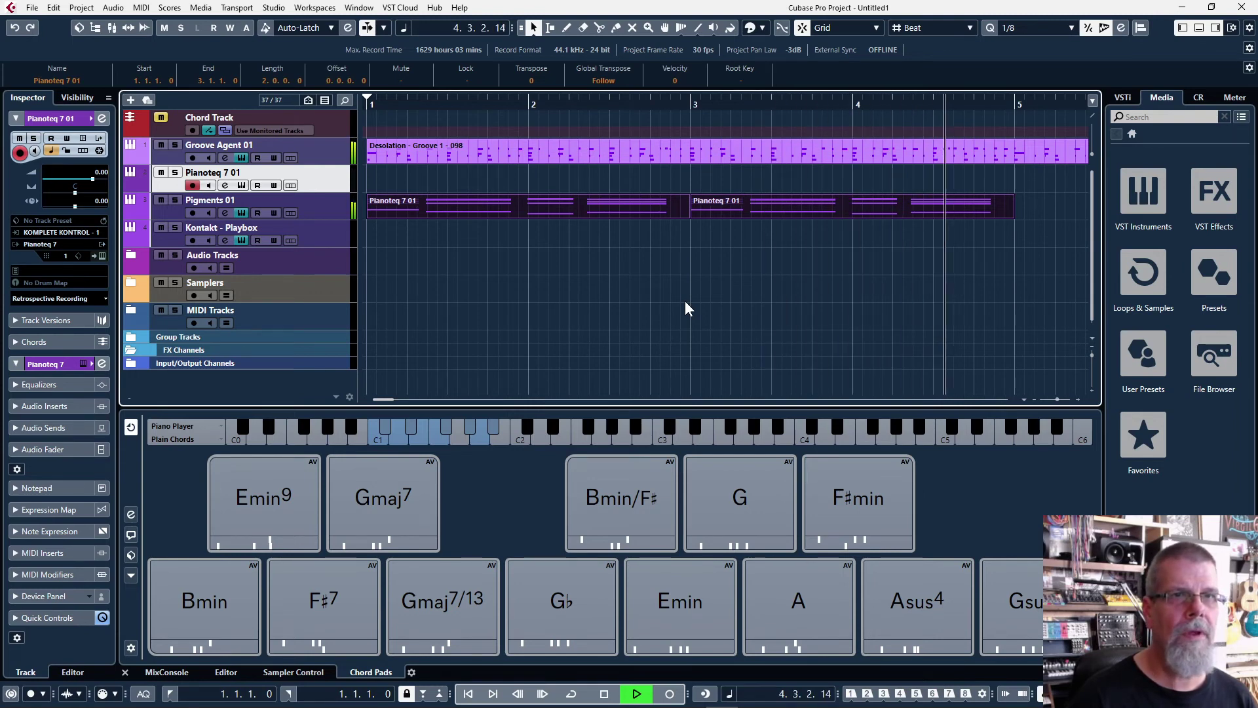
pyautogui.press('space')
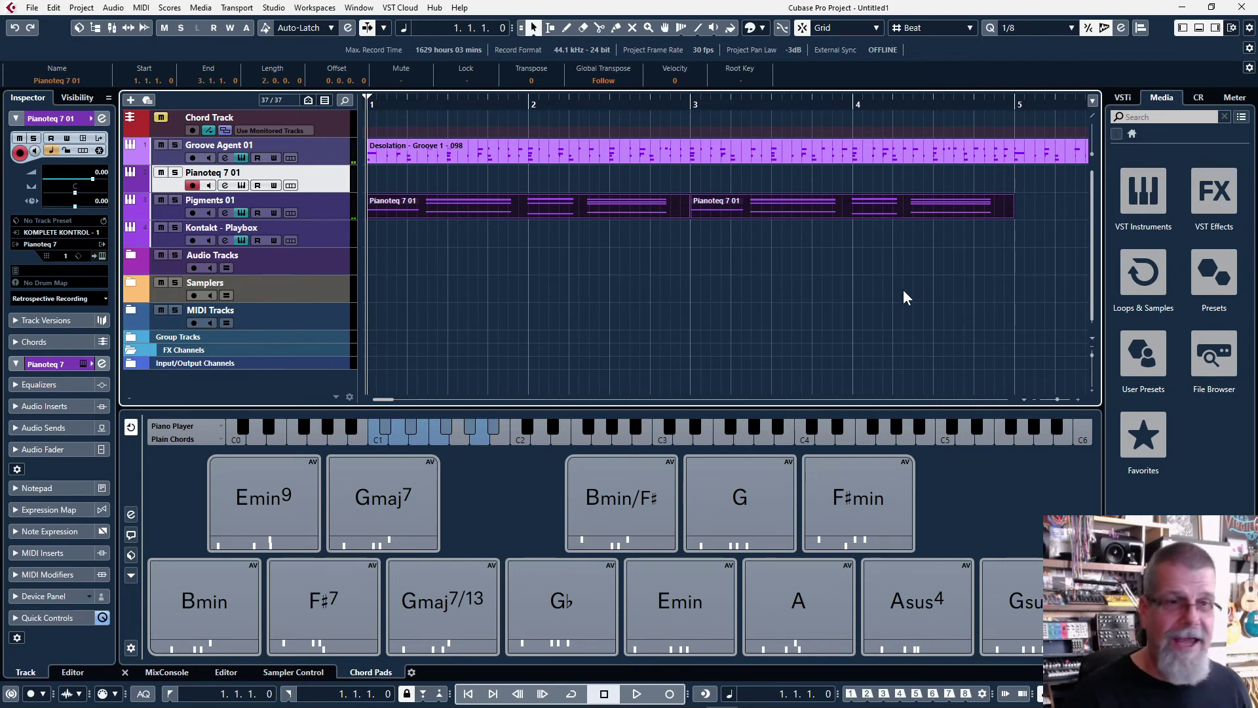
# - Place the project cursor at bar 5 and duplicate the chord parts on the Pigments 01 track from there
pyautogui.click(1017, 101)
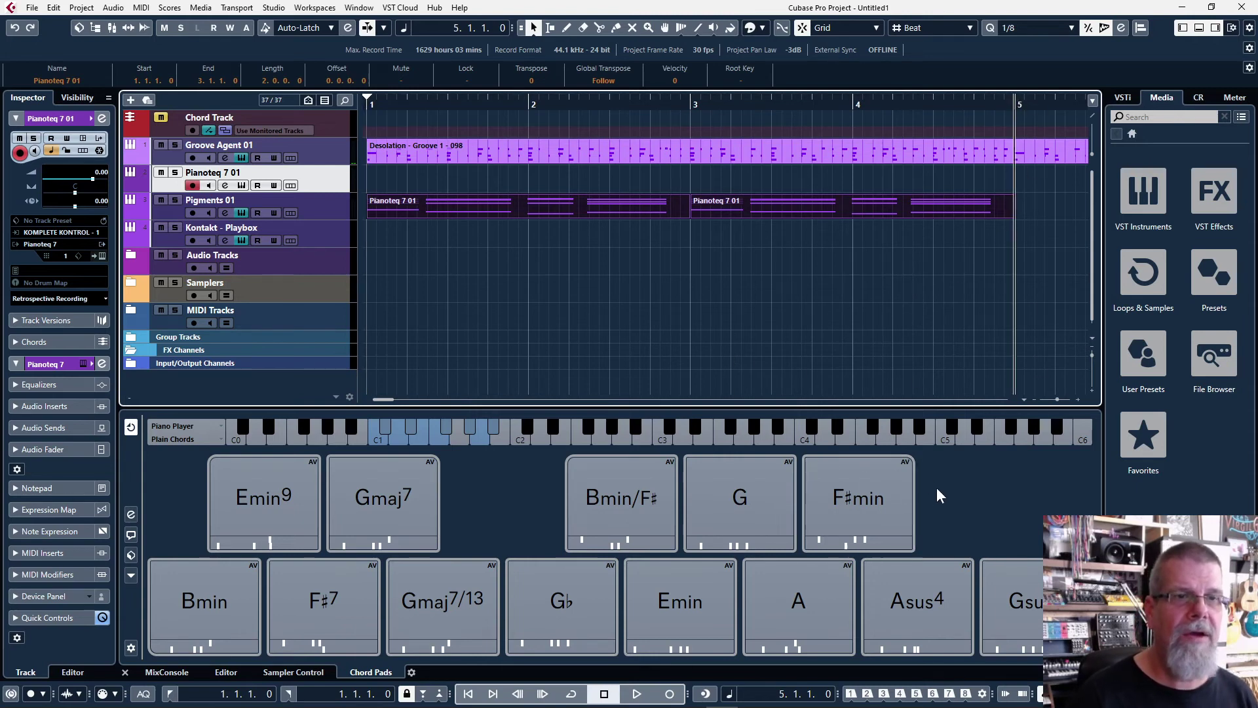
pyautogui.moveTo(1059, 398); pyautogui.dragTo(1056, 399)
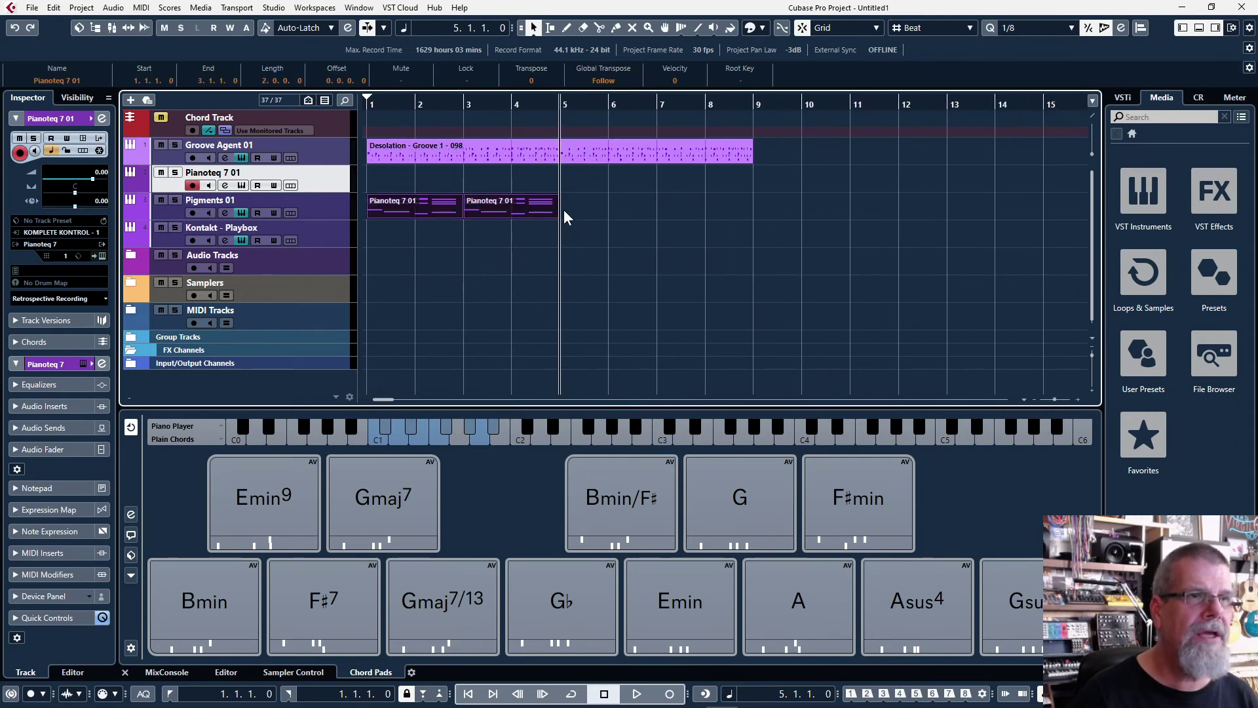
pyautogui.hotkey('ctrl', 'd')
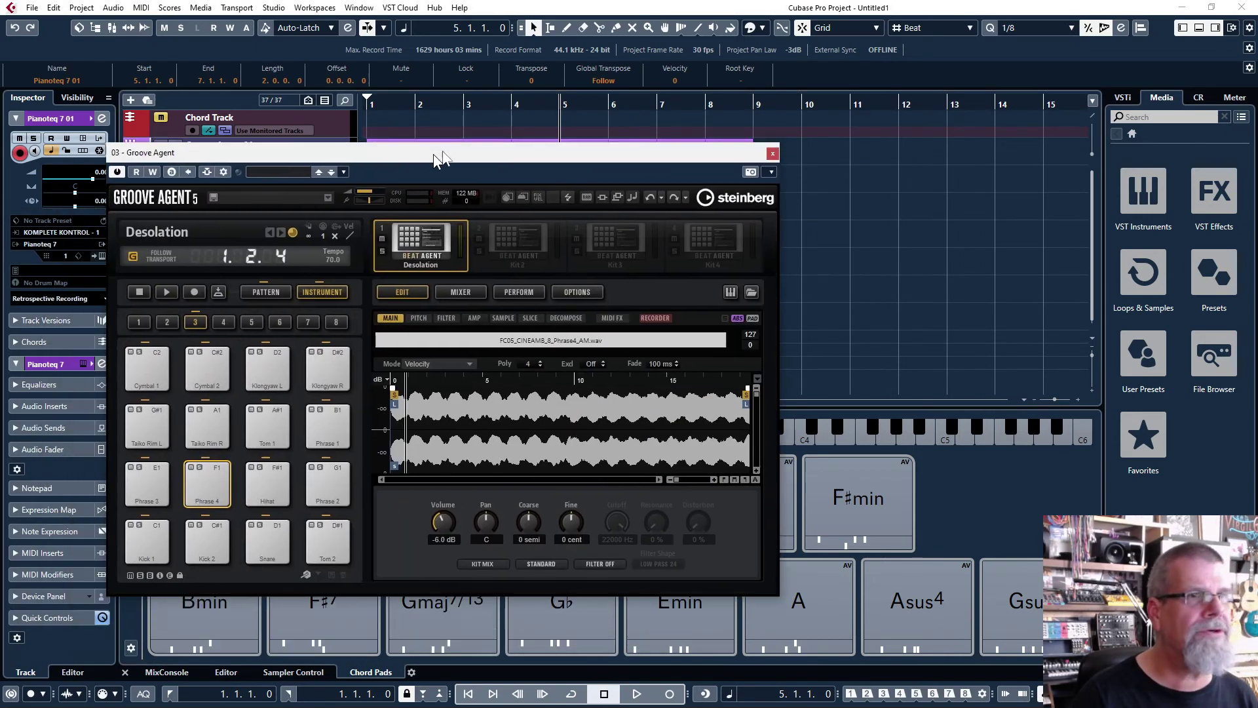
# - Audition the Groove 2, Groove 3, Break 1 and Break 2 patterns on the Desolation kit's pattern pads in Groove Agent
pyautogui.click(265, 288)
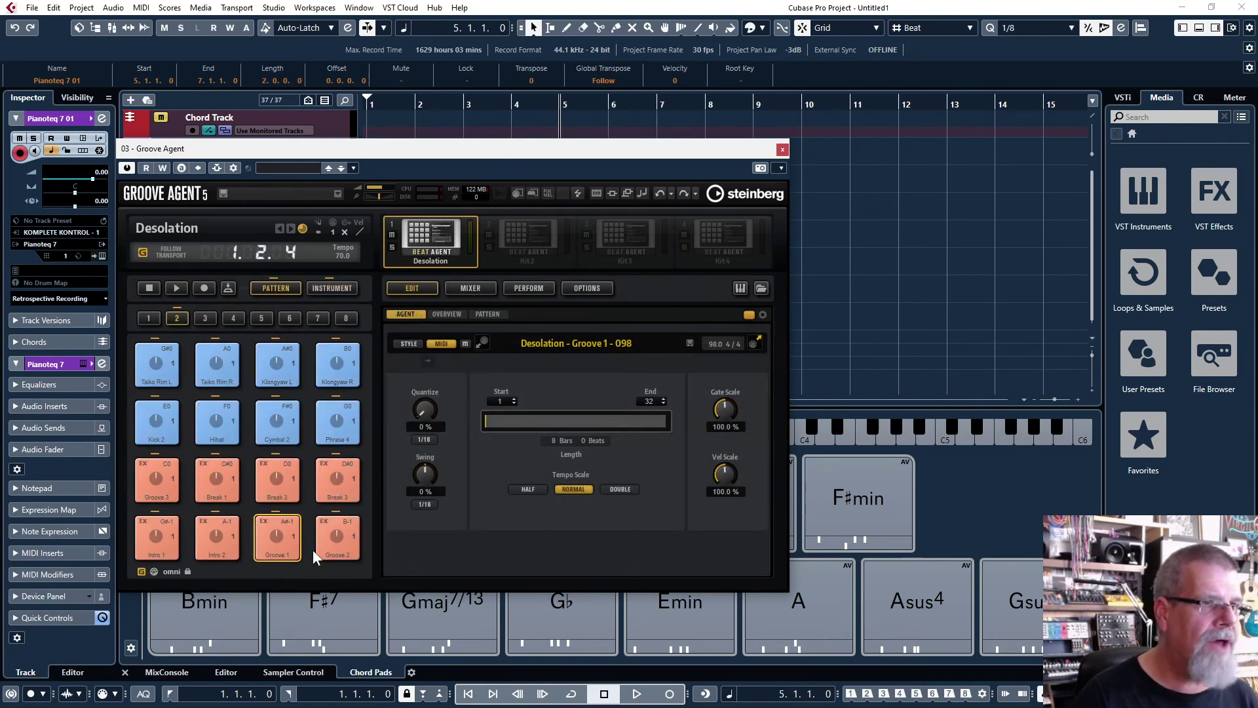
pyautogui.click(335, 538)
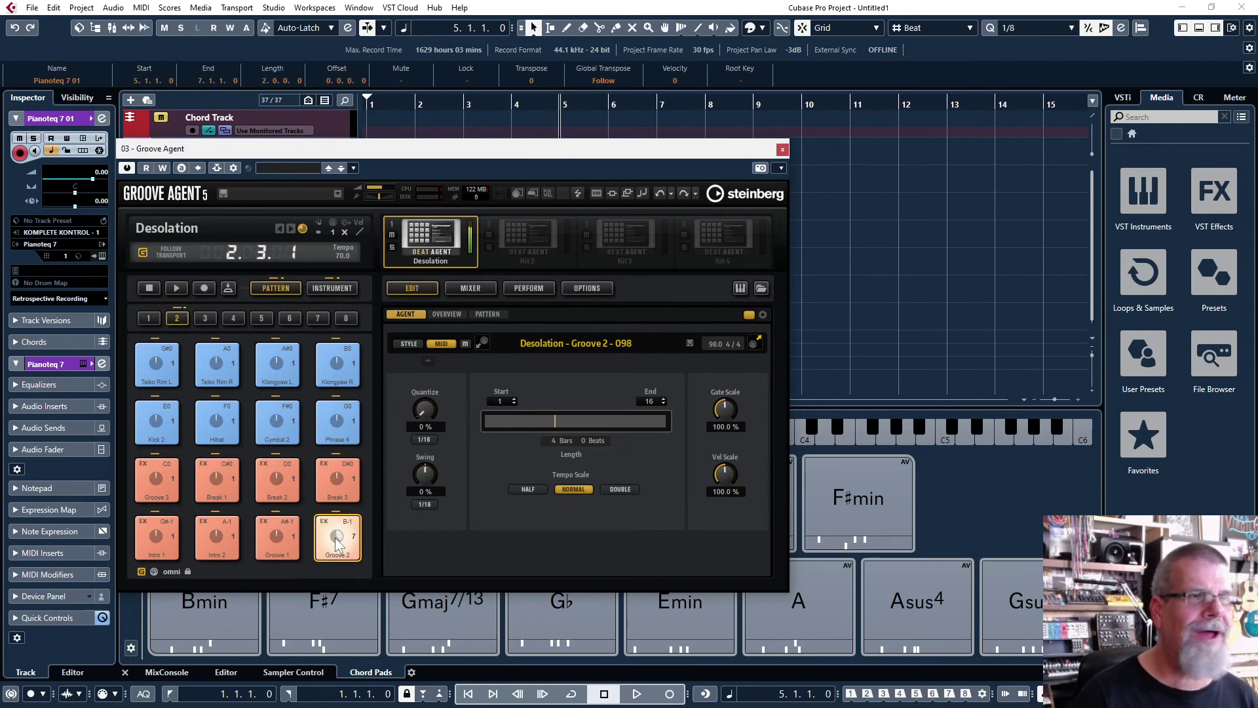
pyautogui.click(335, 538)
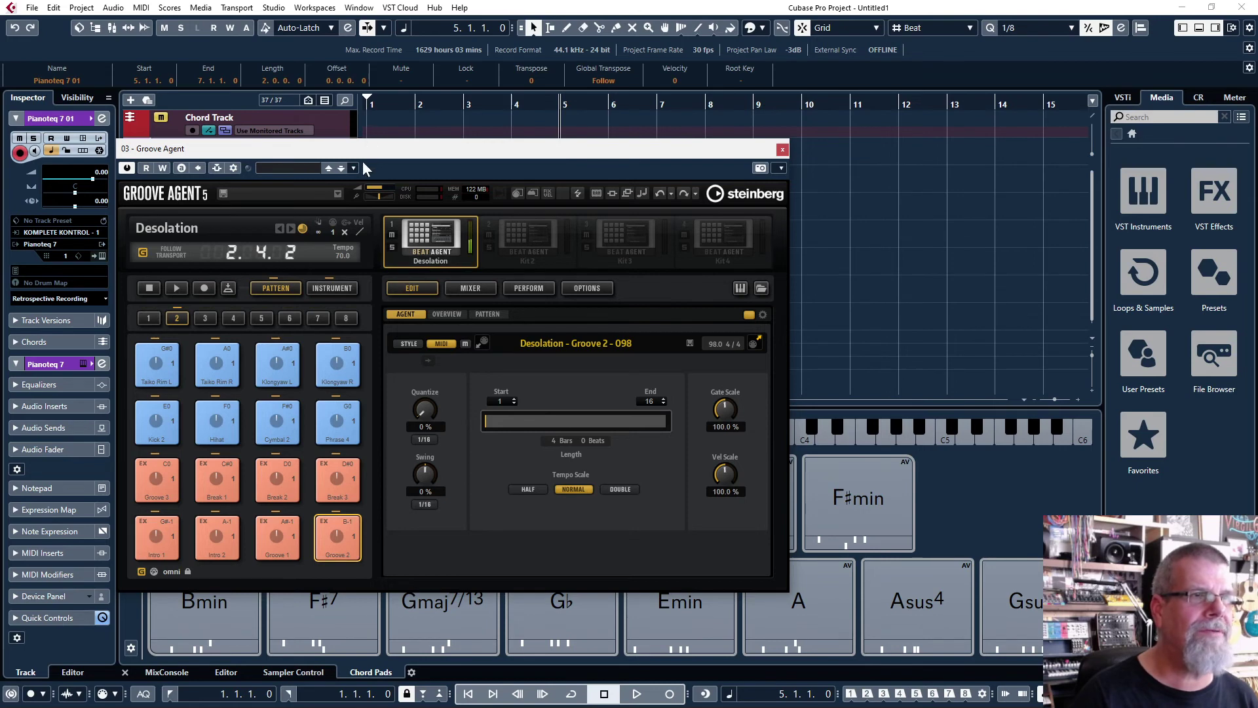
pyautogui.moveTo(364, 153); pyautogui.dragTo(263, 205)
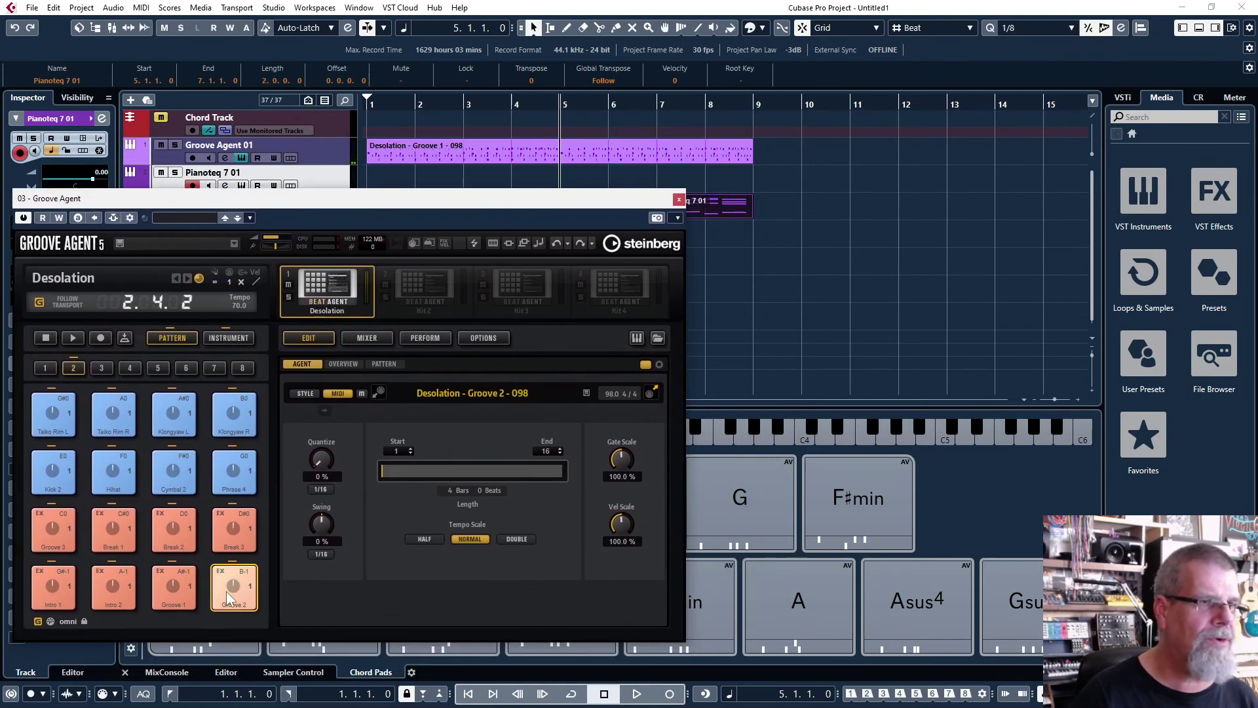
pyautogui.click(63, 529)
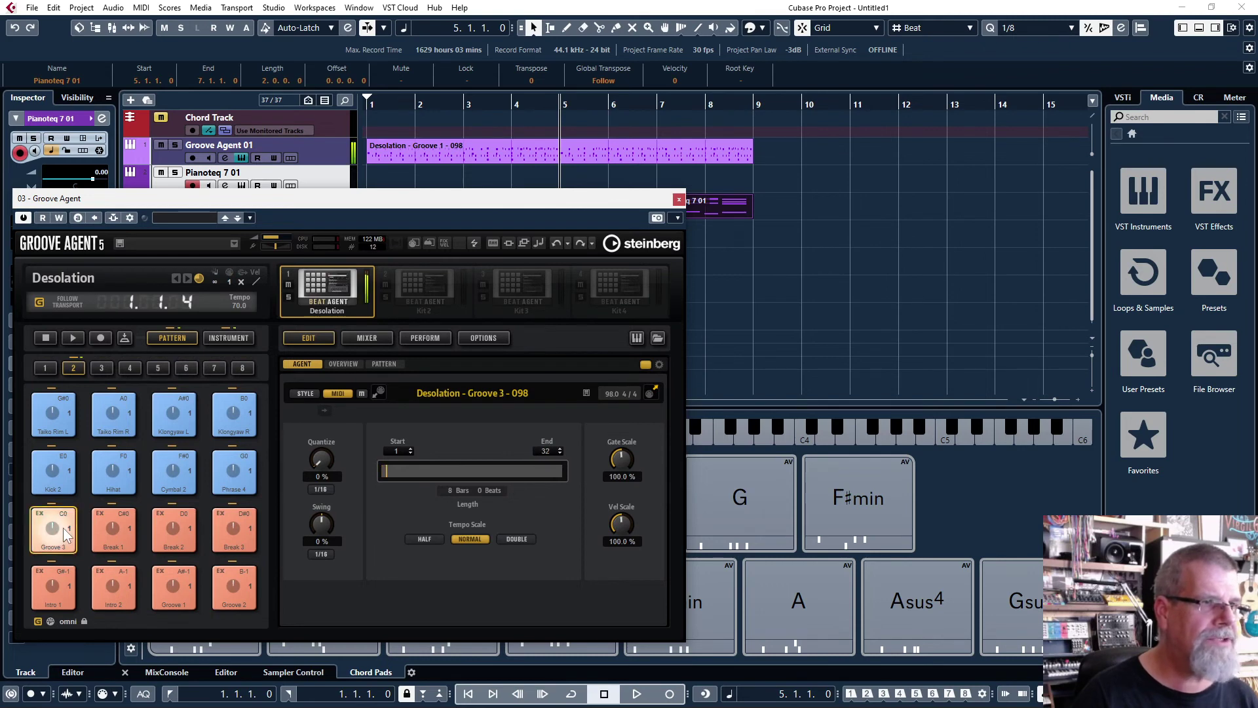
pyautogui.click(115, 531)
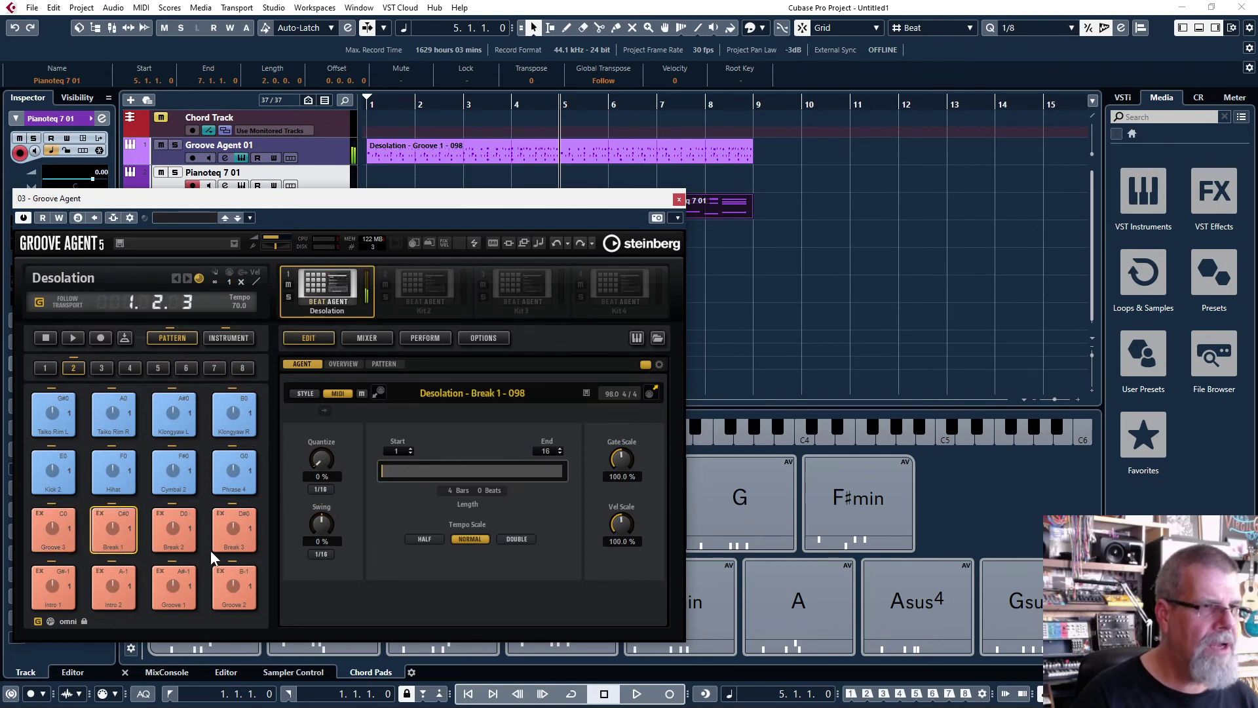
pyautogui.click(186, 532)
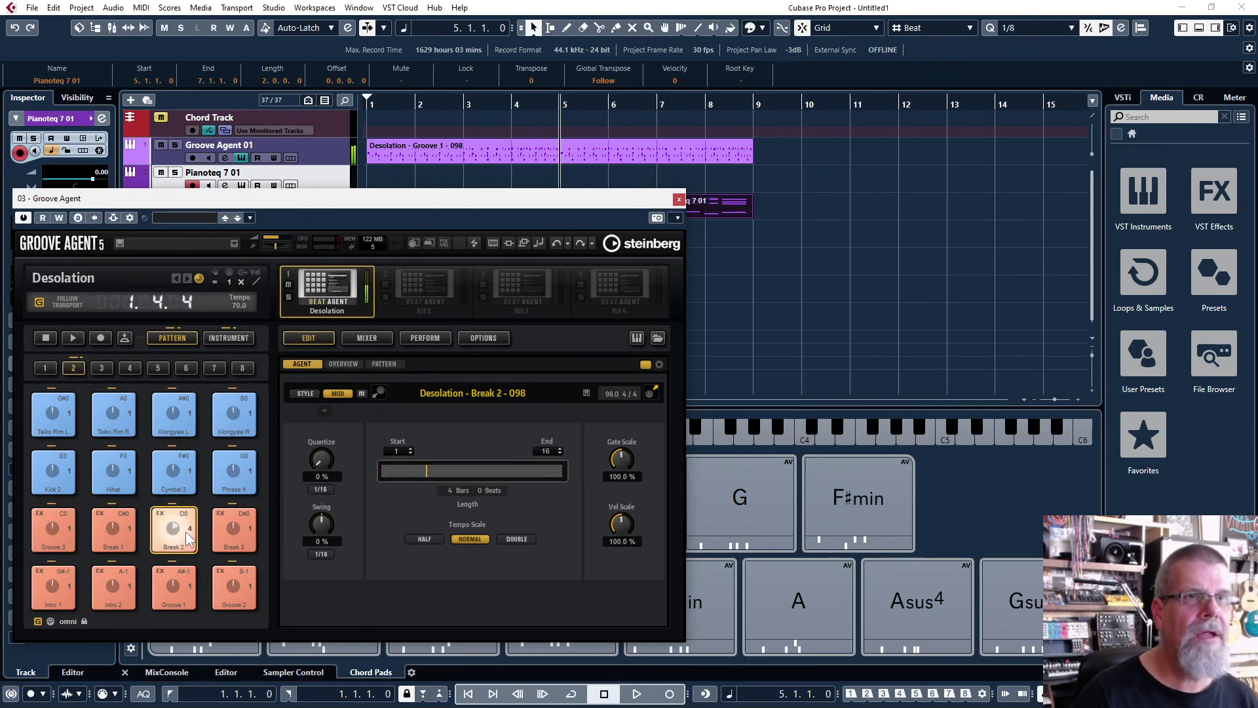
# - Place the Break 2 pattern on the Groove Agent 01 track at bar 9, copy it to bar 13, and close Groove Agent
pyautogui.moveTo(801, 197); pyautogui.dragTo(757, 149)
pyautogui.moveTo(946, 150); pyautogui.dragTo(983, 161)
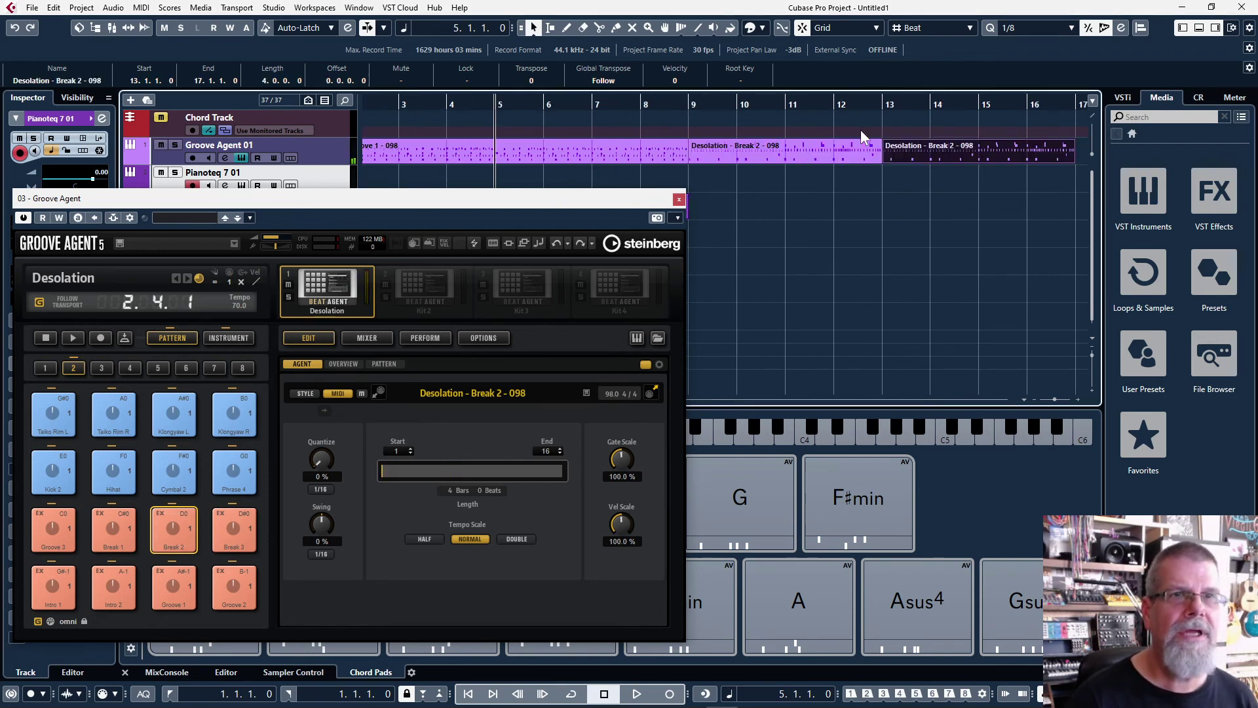
pyautogui.click(679, 198)
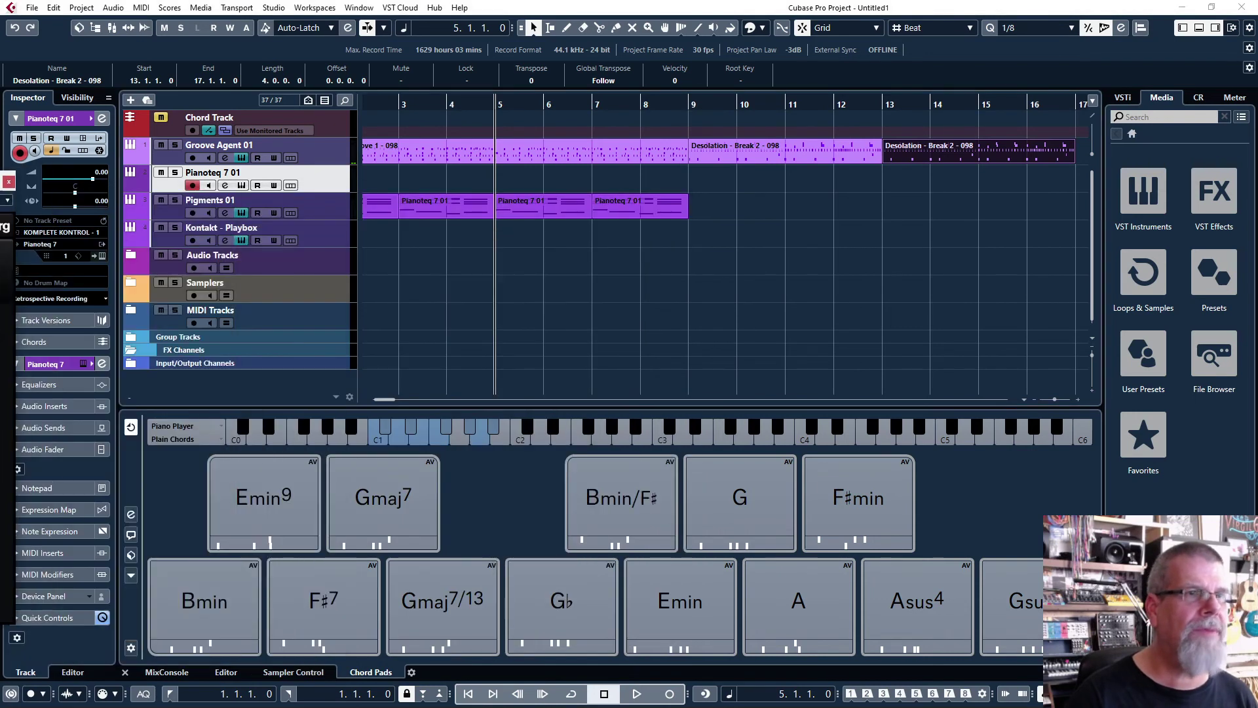
# - Place the project cursor at bar 9 and audition the G♭, Gmaj7, Emin9, F♯7, Bmin/F♯ and F♯min chord pads
pyautogui.click(689, 103)
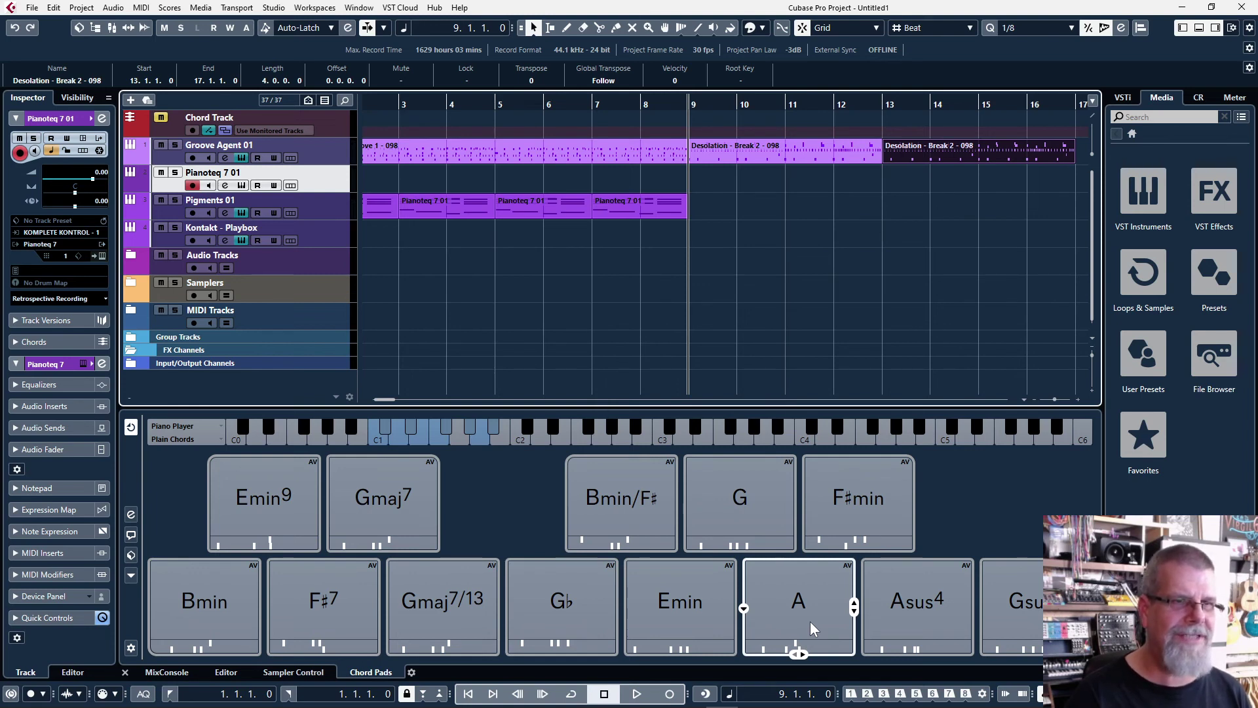
pyautogui.click(575, 615)
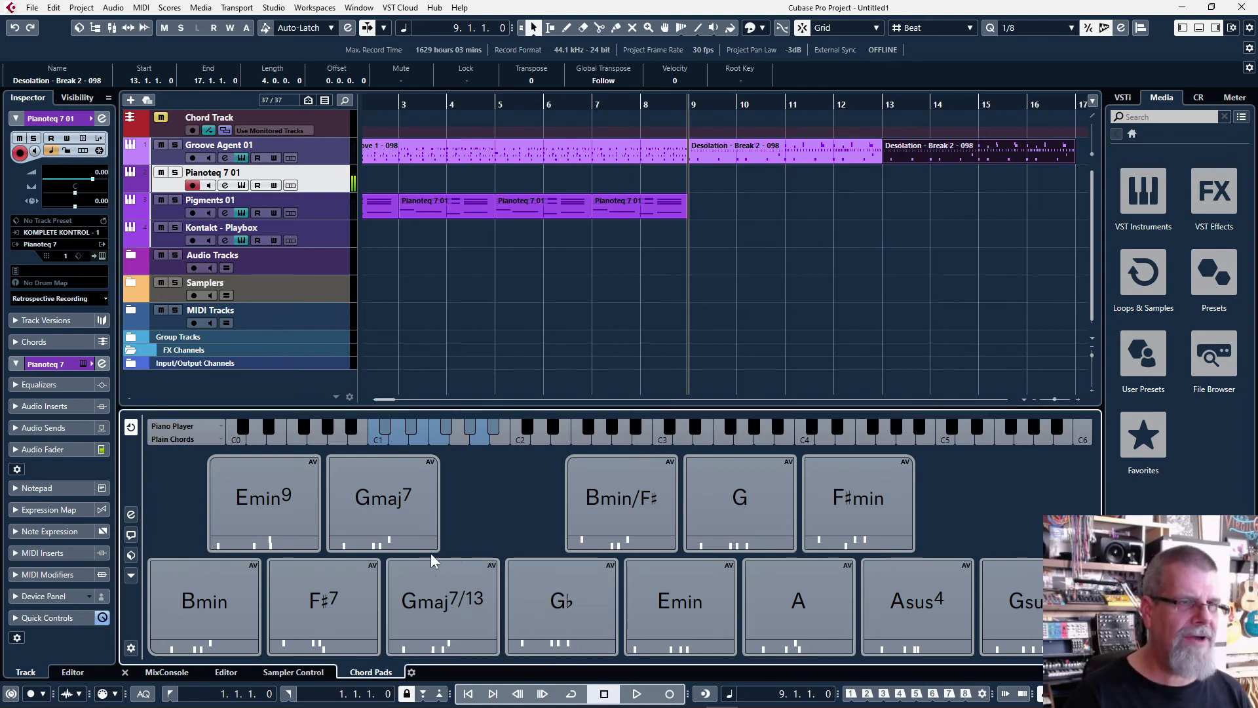
pyautogui.click(403, 513)
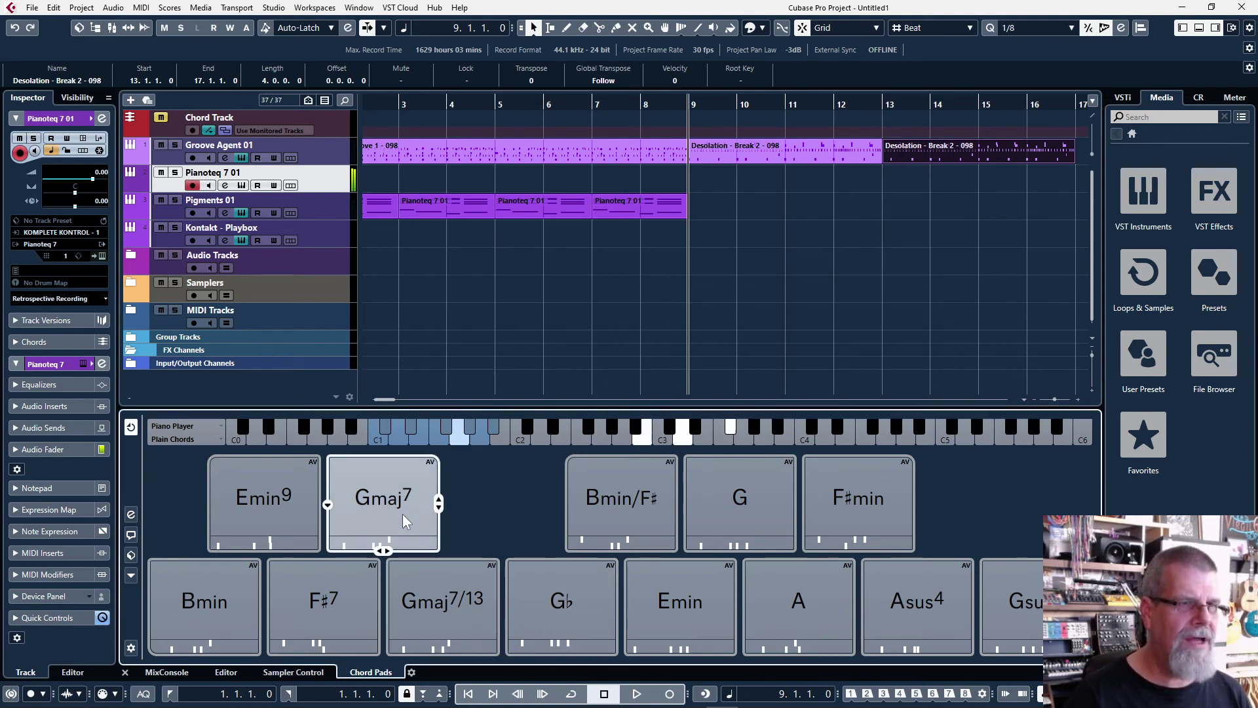
pyautogui.click(269, 486)
pyautogui.click(356, 601)
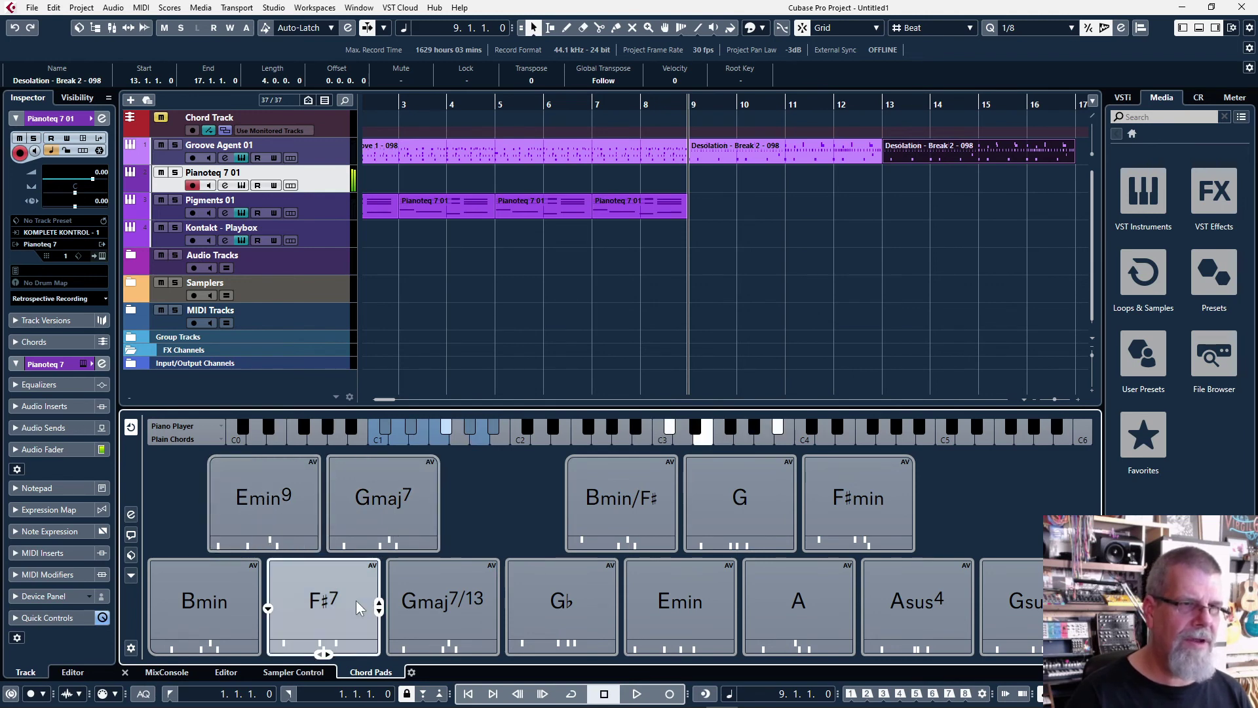
pyautogui.click(620, 509)
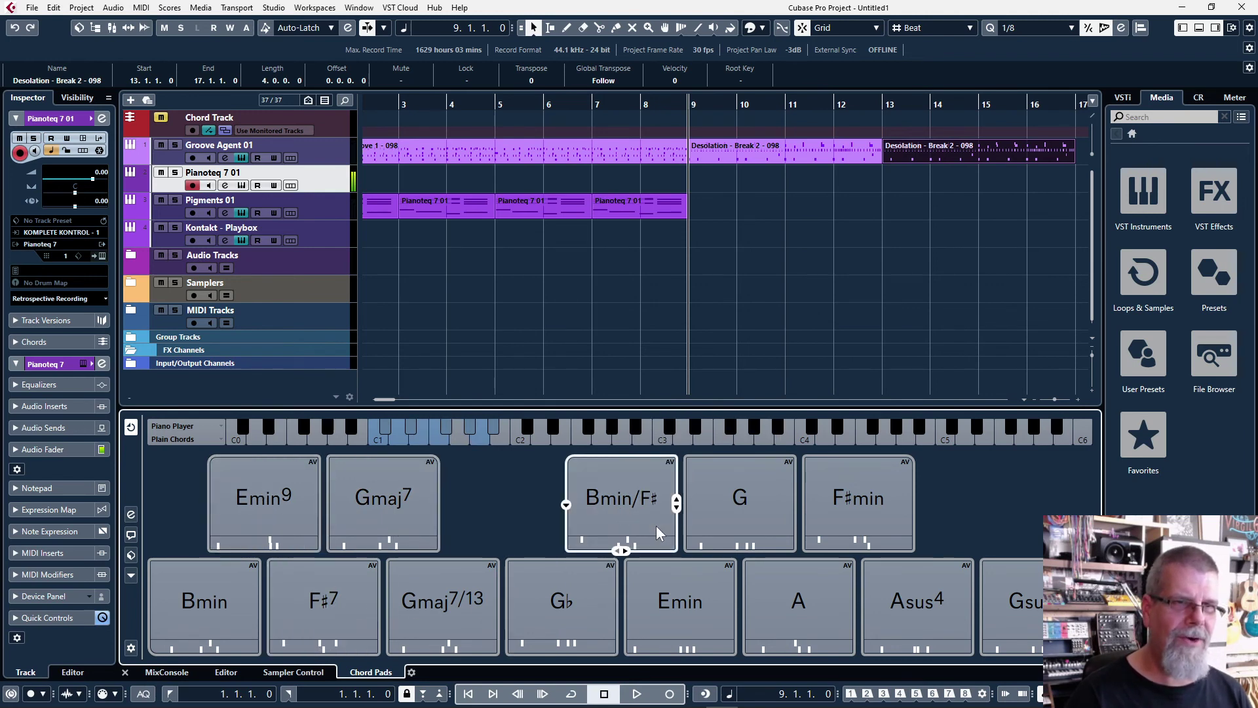
pyautogui.click(872, 504)
# - Change the Bmin/F♯ chord pad to D major with D as the bass note, and audition it
pyautogui.click(619, 502)
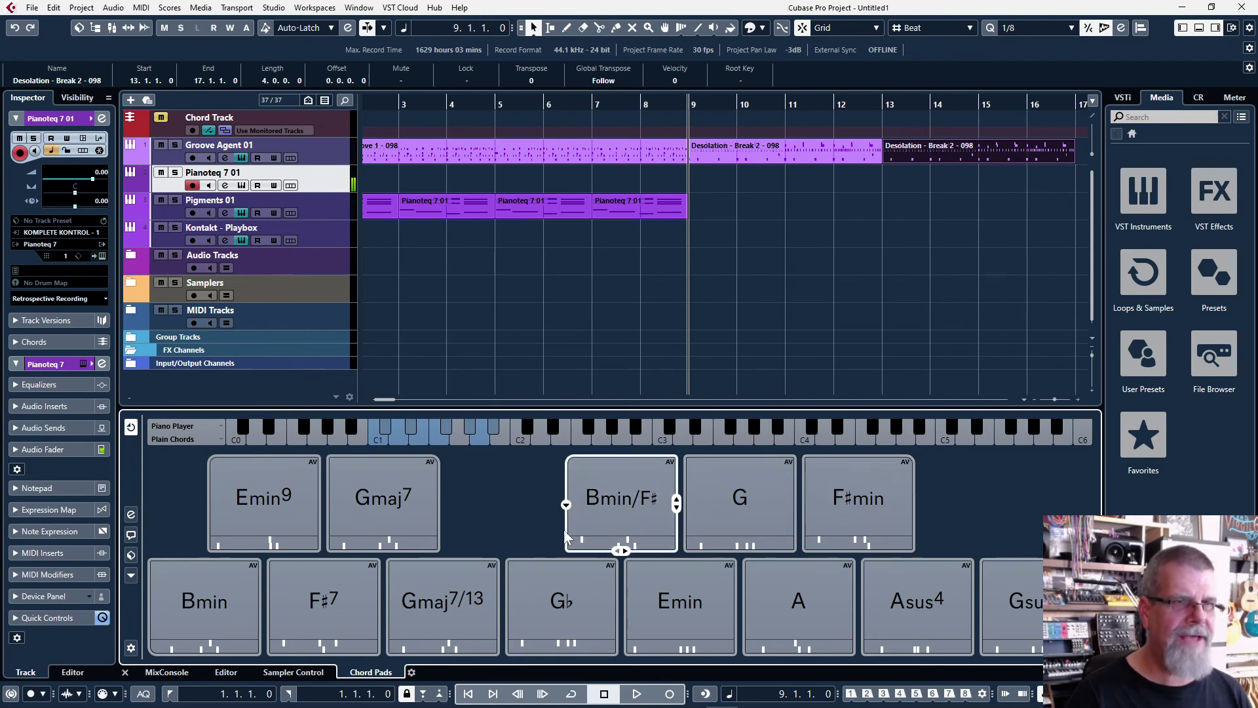
pyautogui.click(566, 505)
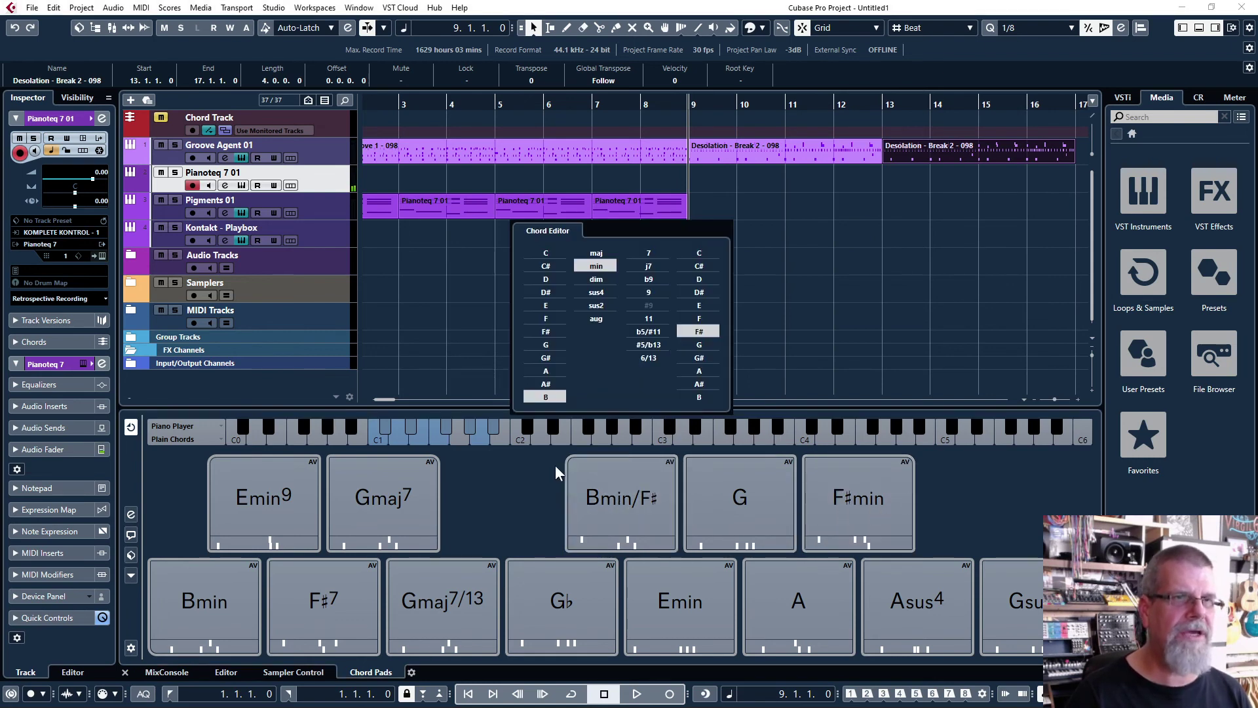
pyautogui.click(547, 280)
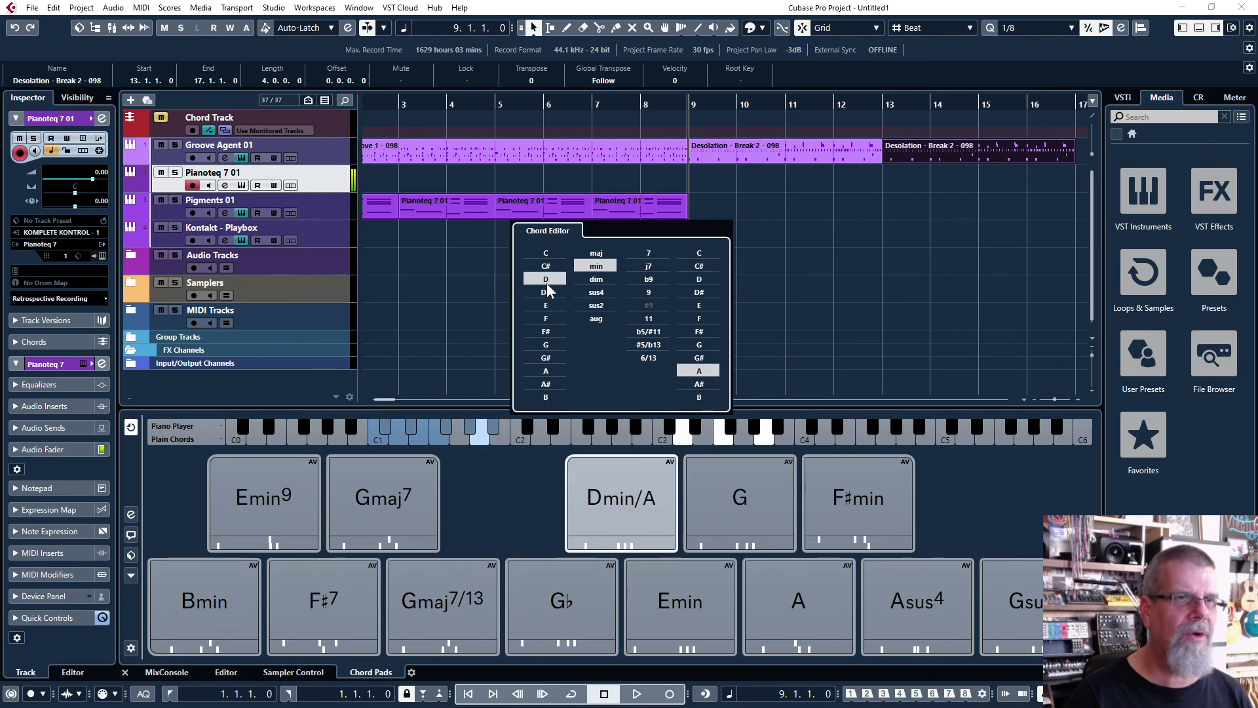
pyautogui.click(596, 253)
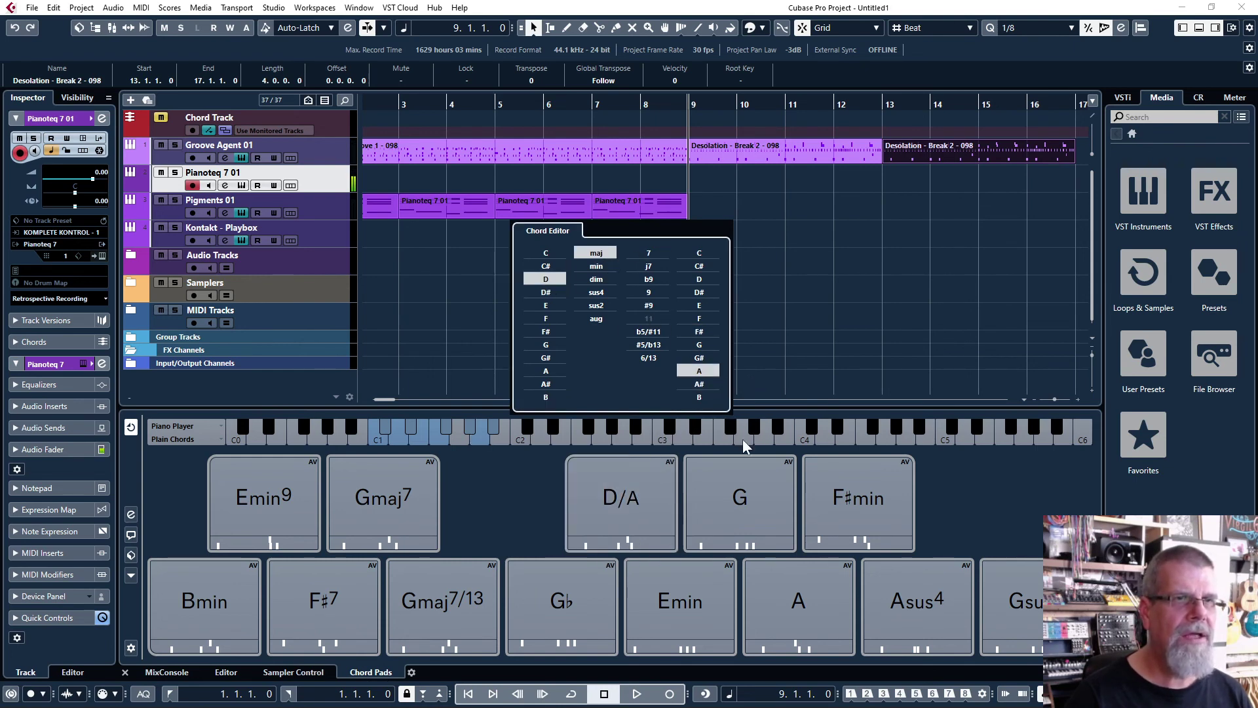
pyautogui.click(700, 292)
pyautogui.click(701, 280)
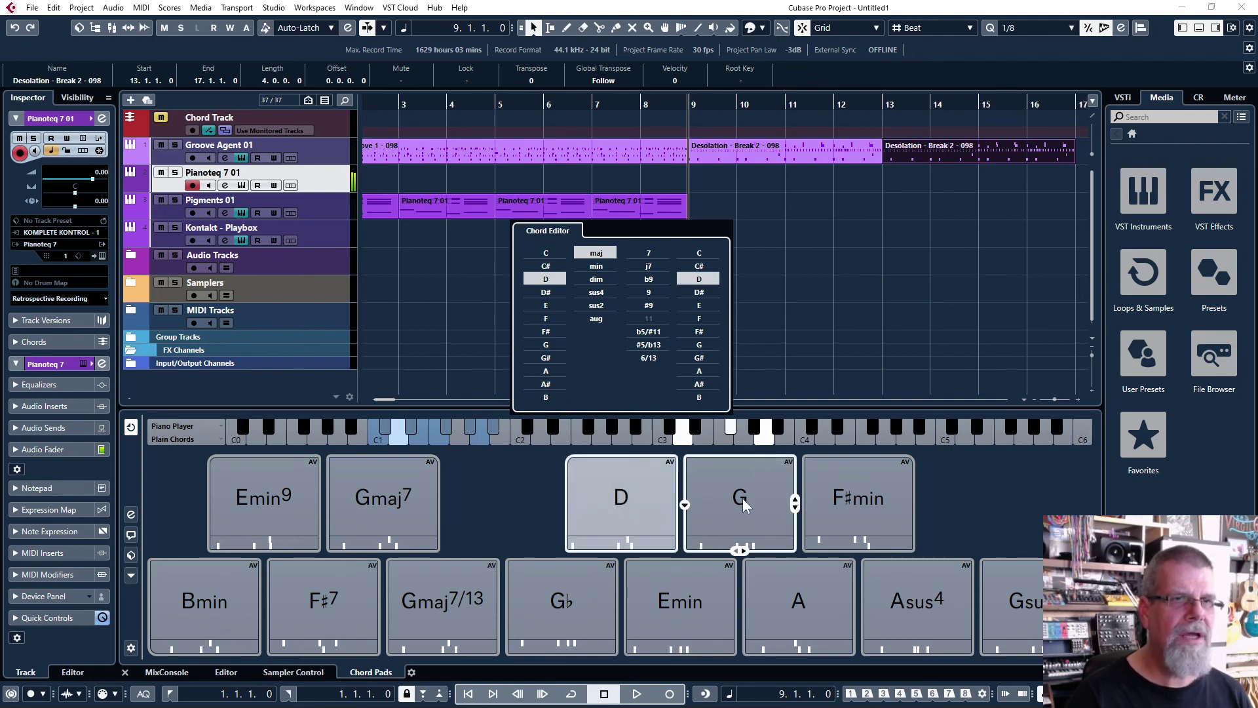
pyautogui.click(622, 514)
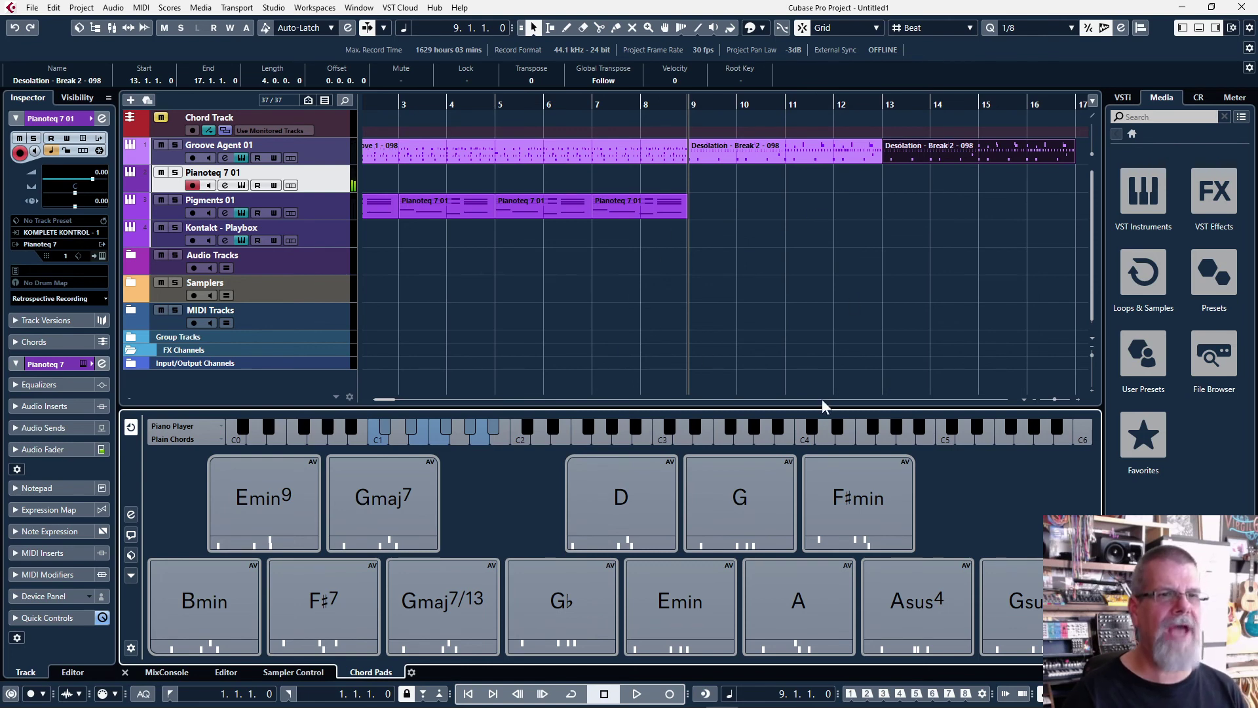
# - Try out a progression using the A, Asus4 and D chord pads
pyautogui.click(813, 616)
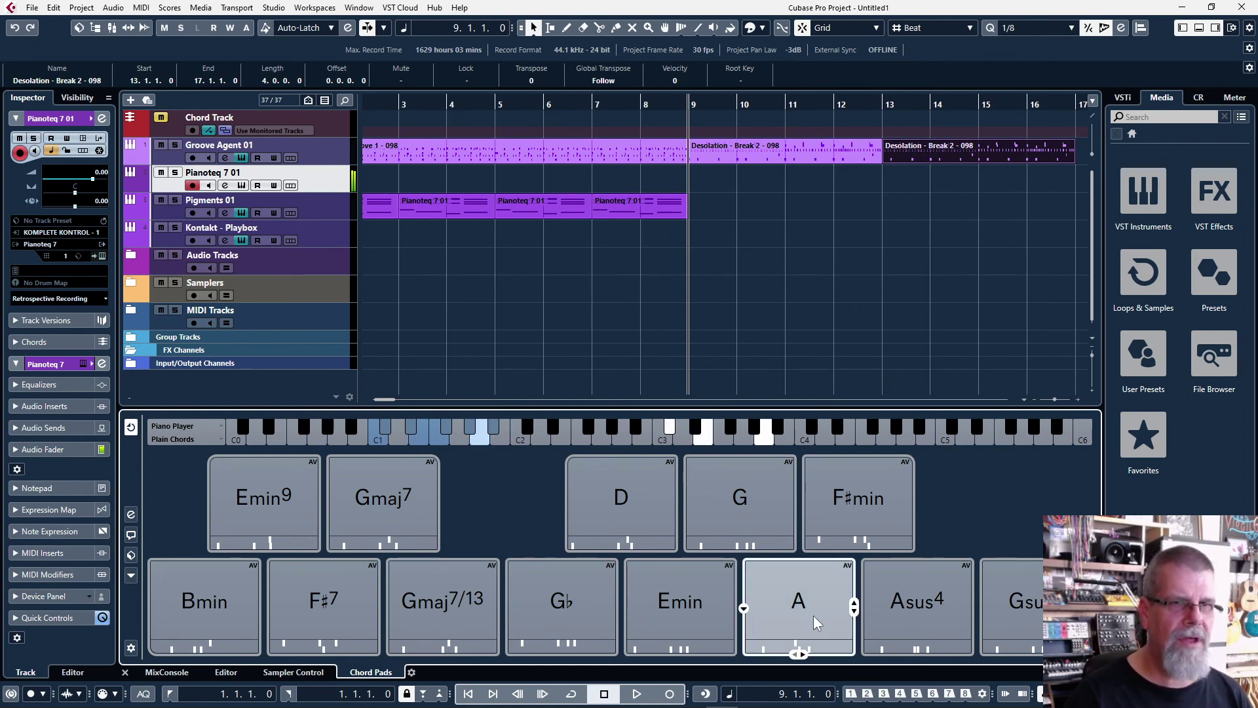
pyautogui.click(967, 609)
pyautogui.click(643, 516)
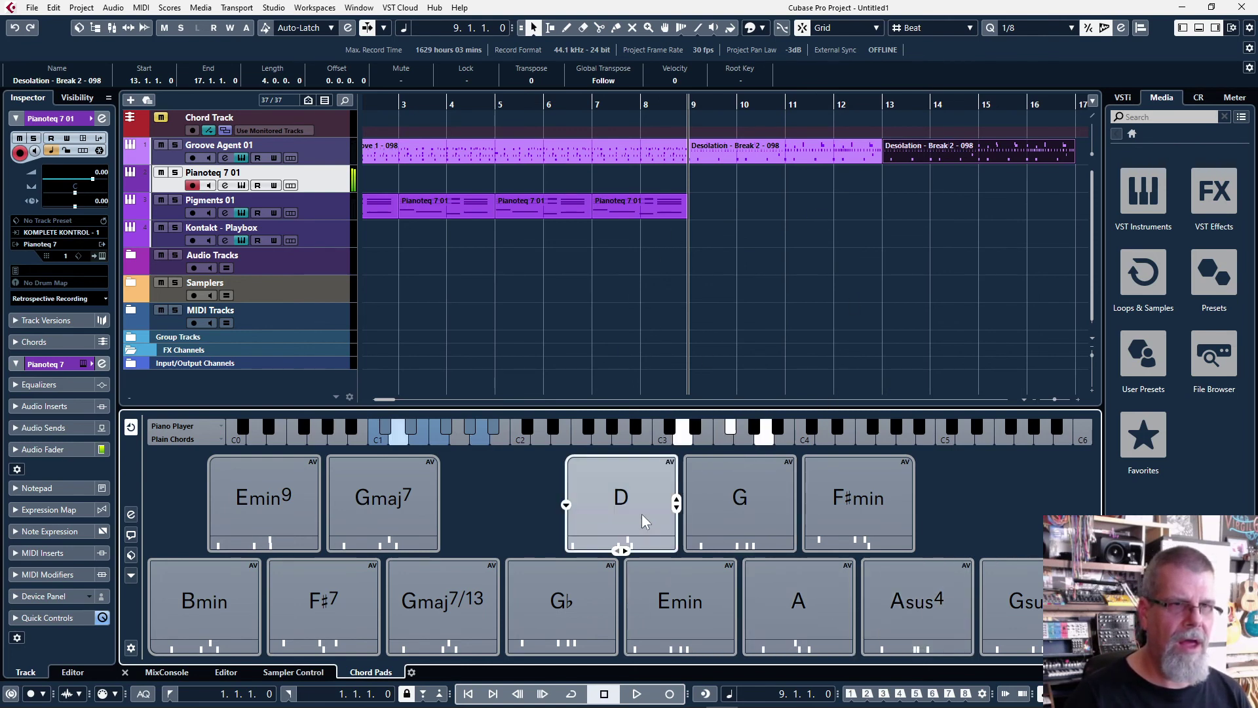
pyautogui.click(642, 514)
pyautogui.click(805, 598)
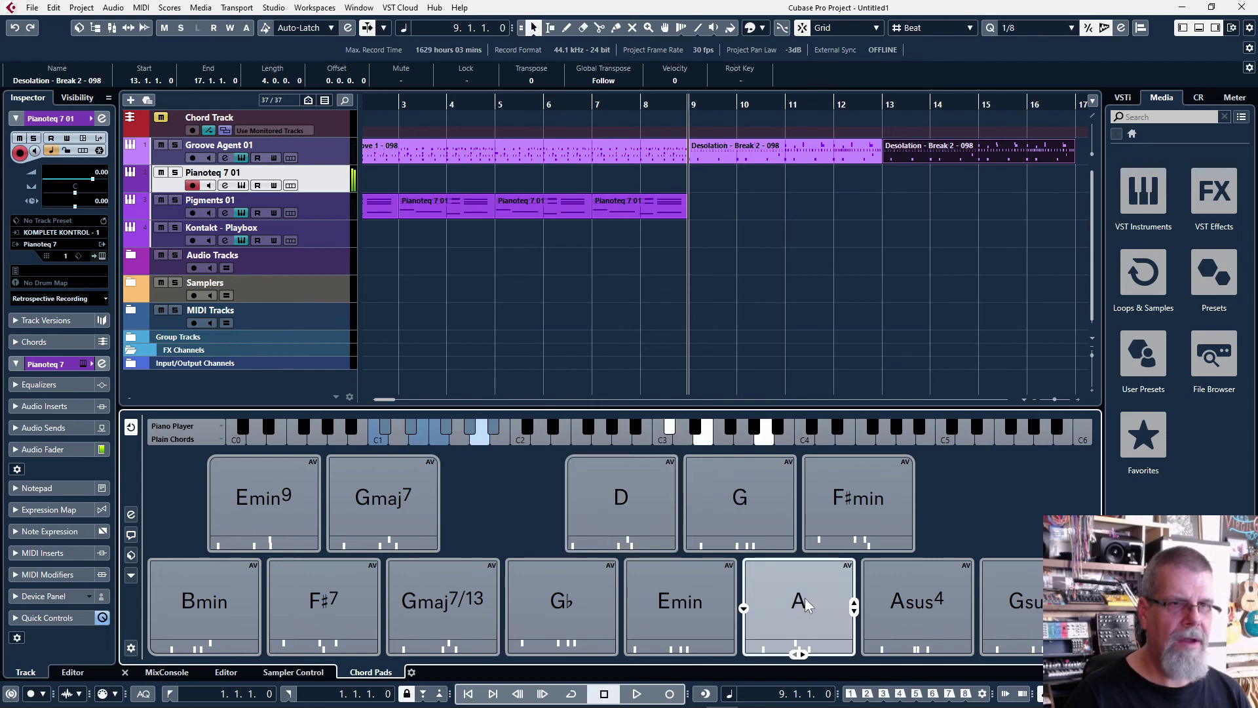
pyautogui.click(915, 615)
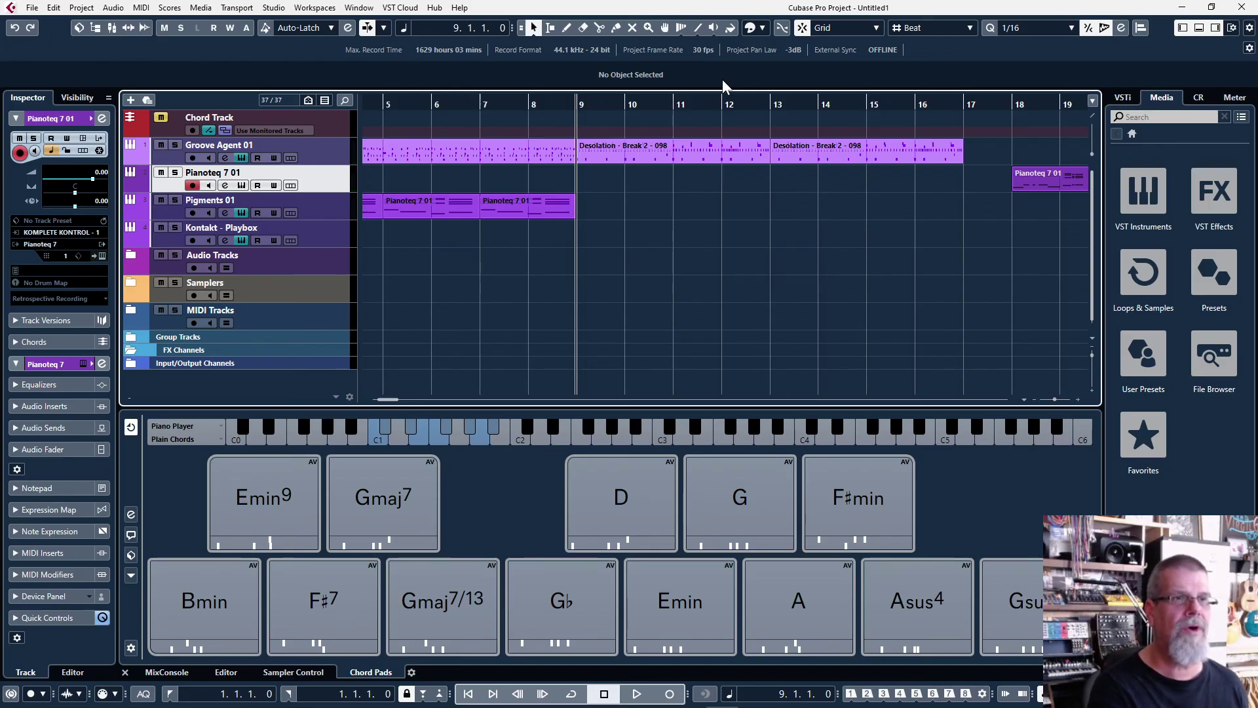
# - Record a chord progression on the Pianoteq 7 01 track from bar 9 and trim the part to end at bar 11
pyautogui.press('KP_Multiply')
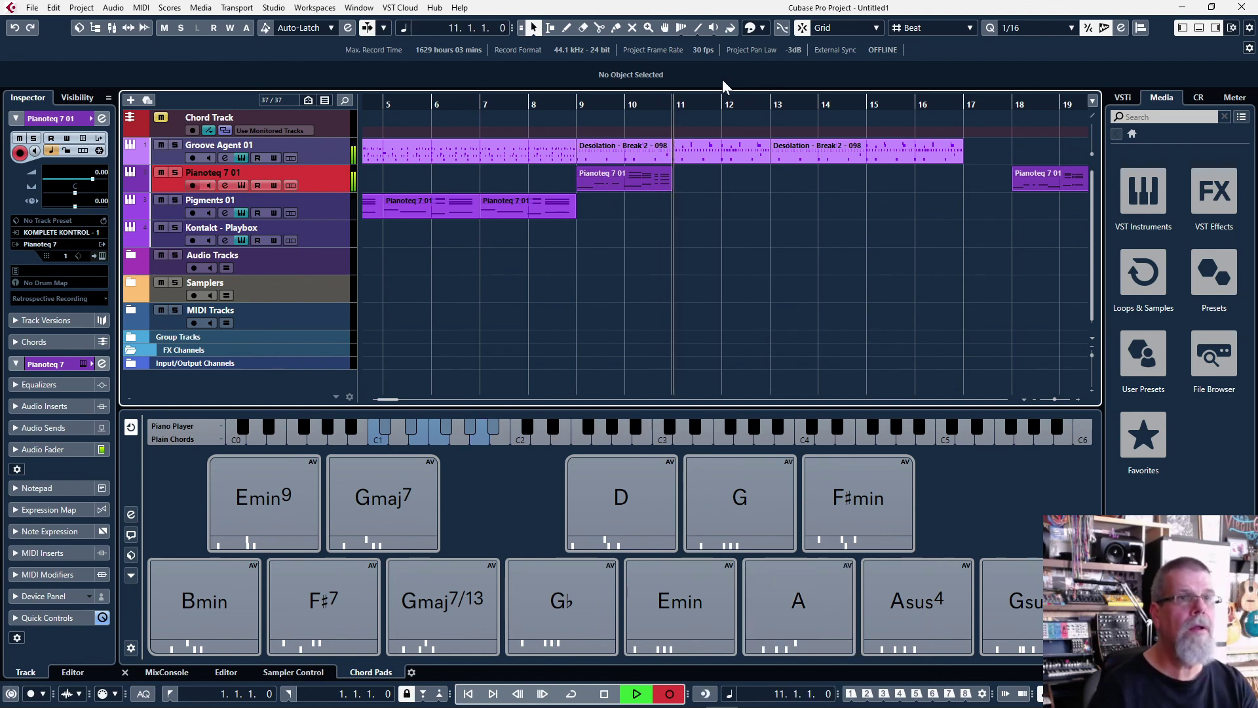
pyautogui.press('space')
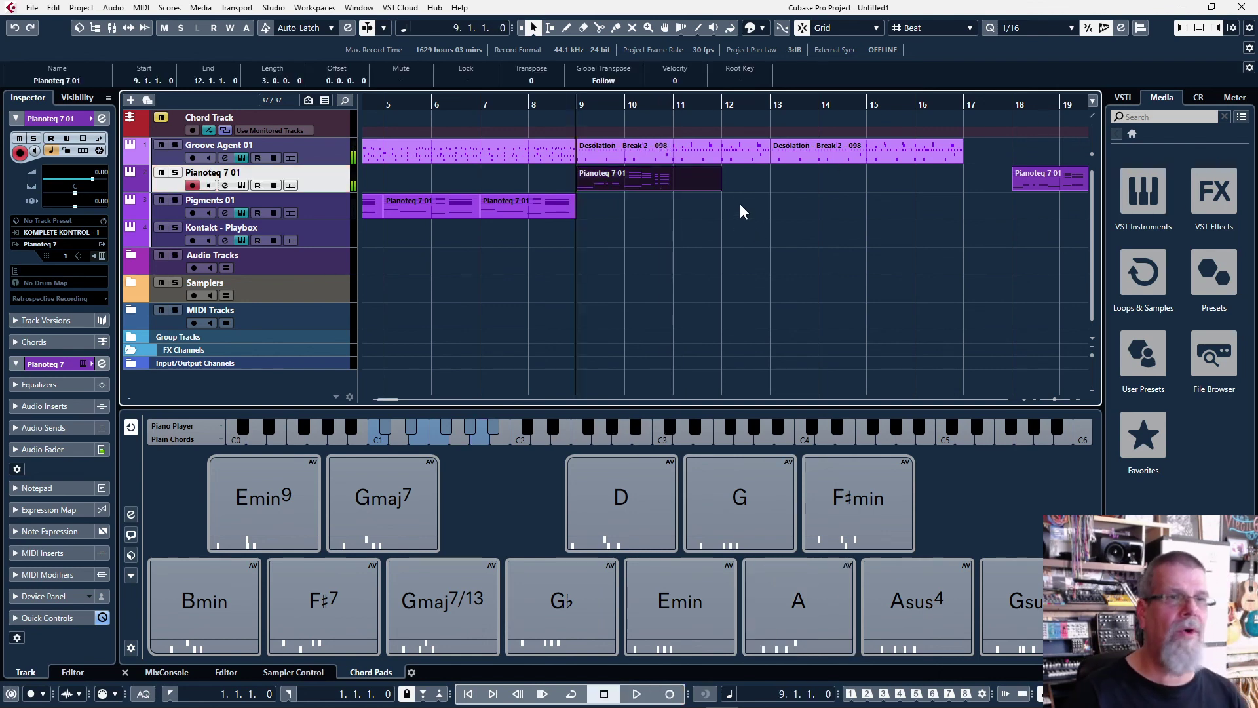
pyautogui.moveTo(717, 188); pyautogui.dragTo(673, 190)
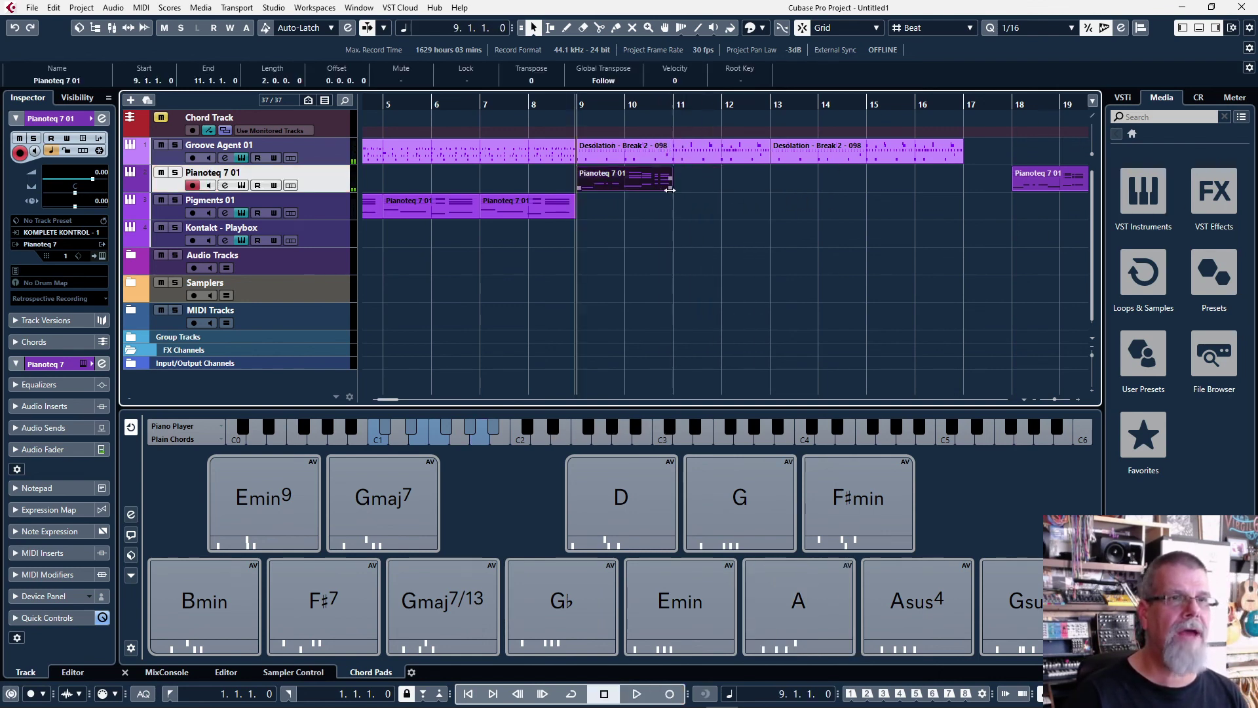
# - Check the new part's notes in the Key Editor, and move it to the Pigments 01 track at bar 9 with three repeats up to bar 17
pyautogui.doubleClick(637, 179)
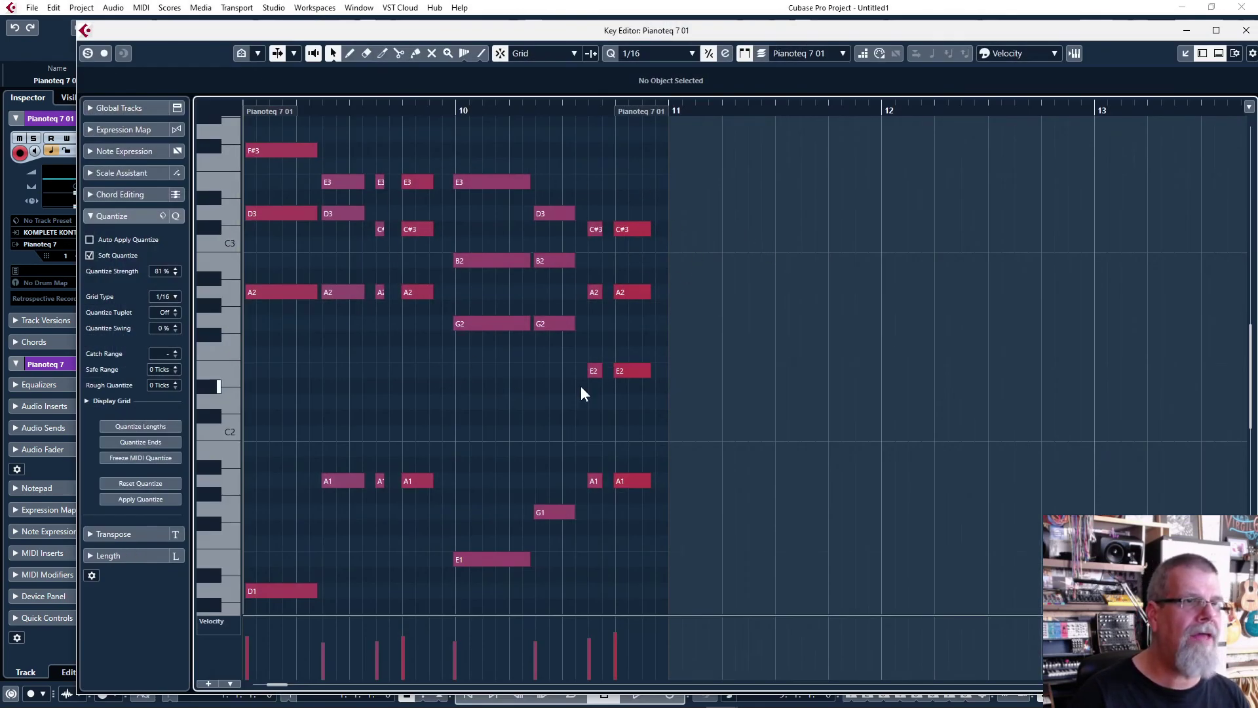
pyautogui.click(1246, 30)
pyautogui.moveTo(601, 182); pyautogui.dragTo(892, 237)
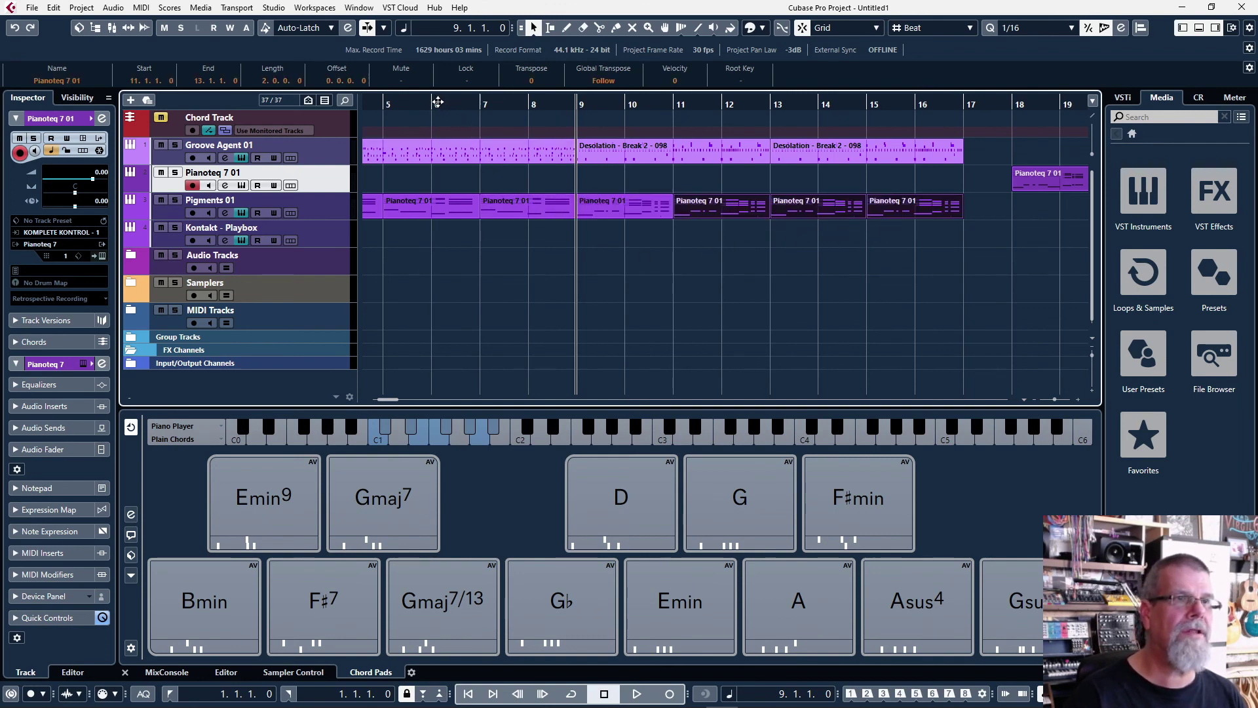
# - Play the arrangement from bar 7 into the new Break 2 section, stop playback and return the view to bar 1
pyautogui.click(443, 204)
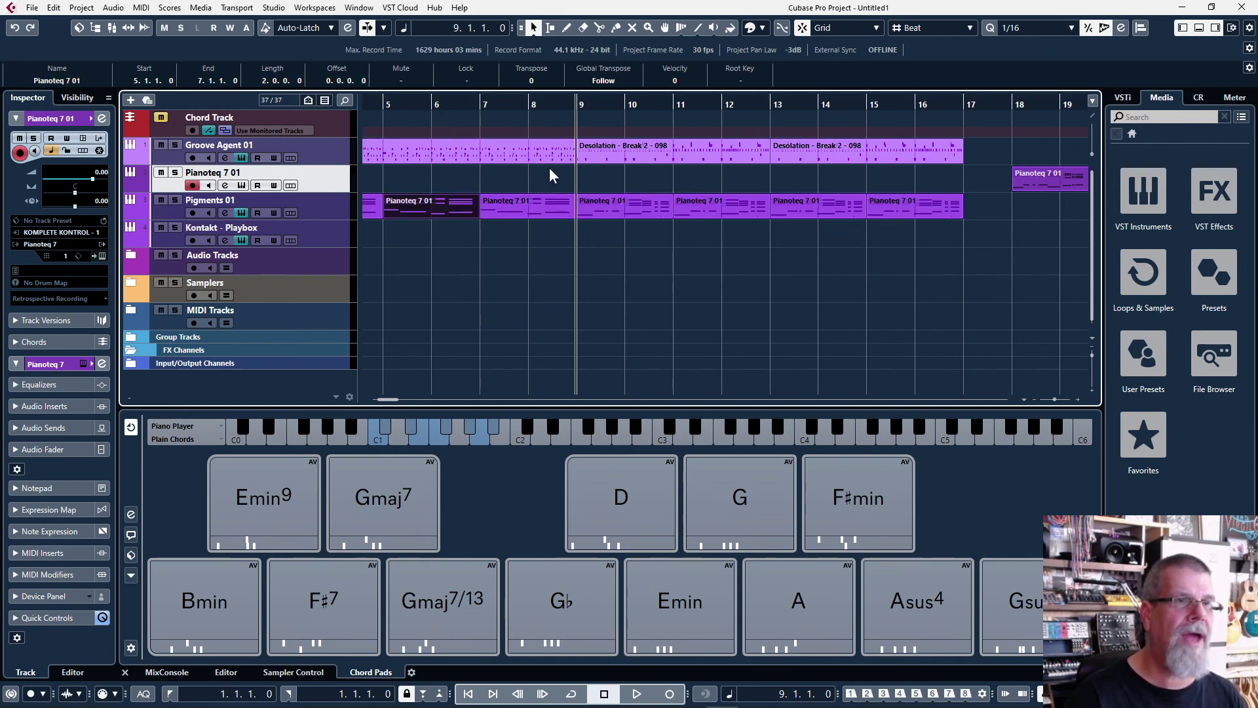
pyautogui.click(483, 100)
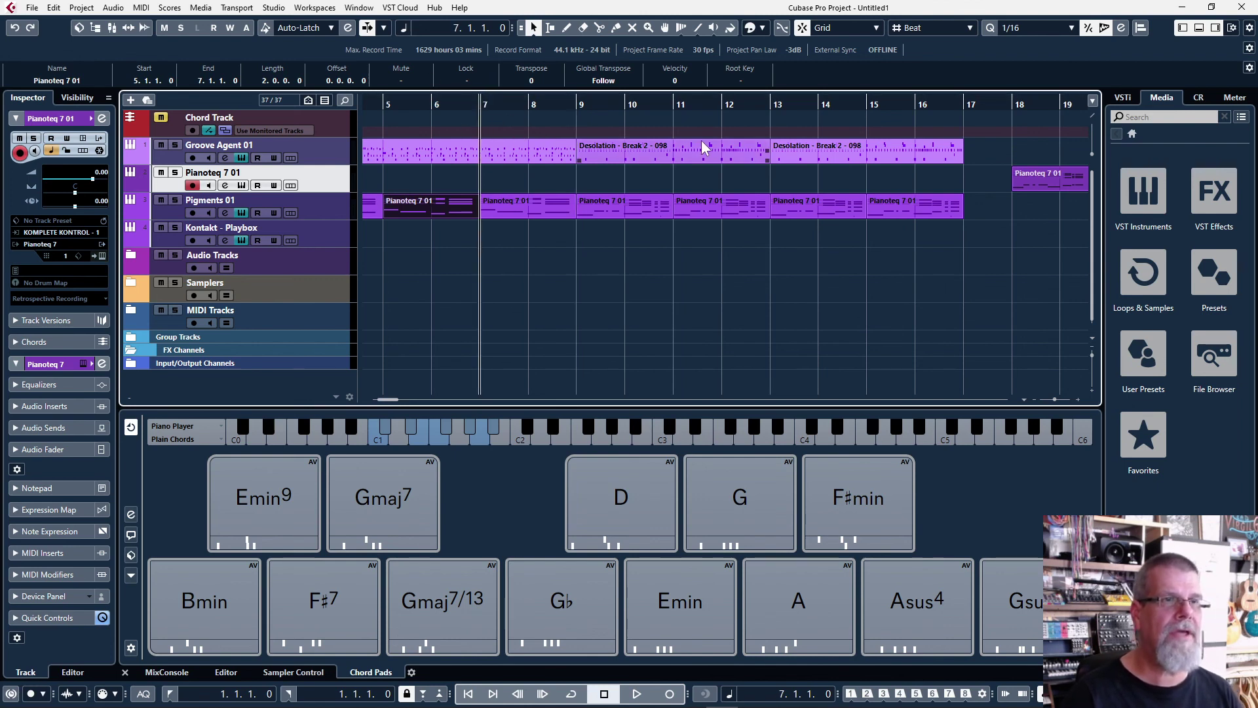
pyautogui.press('space')
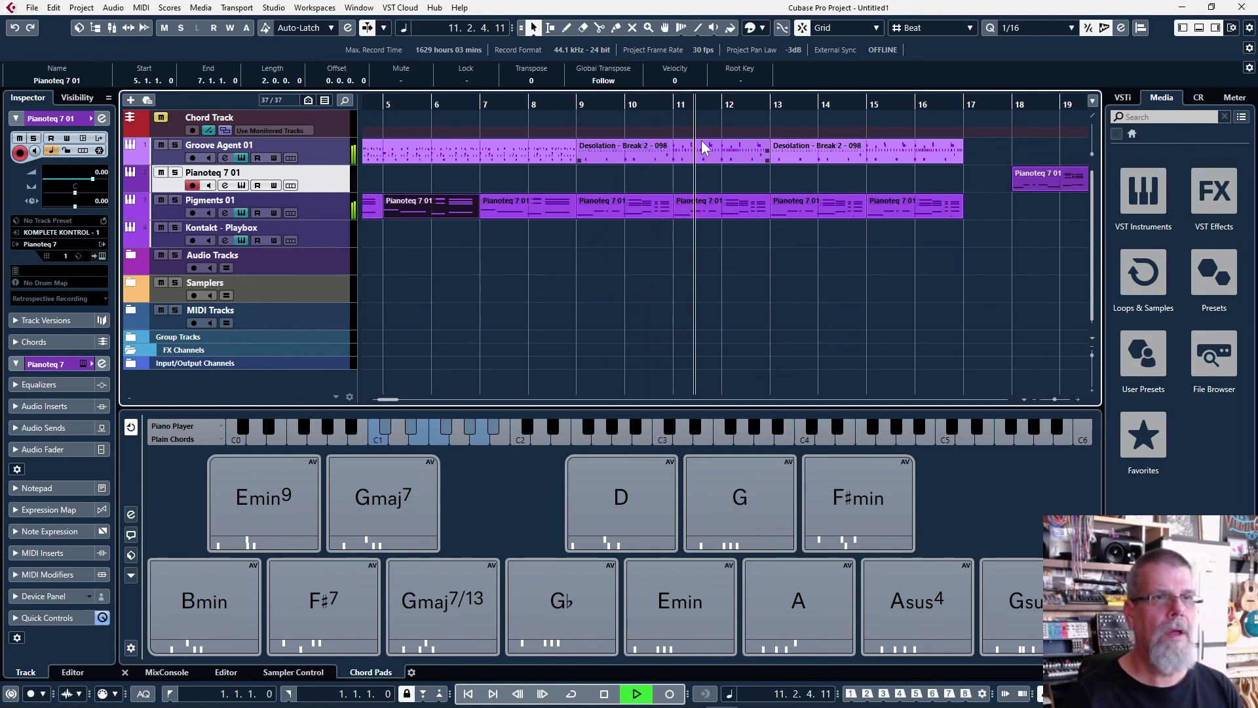
pyautogui.press('space')
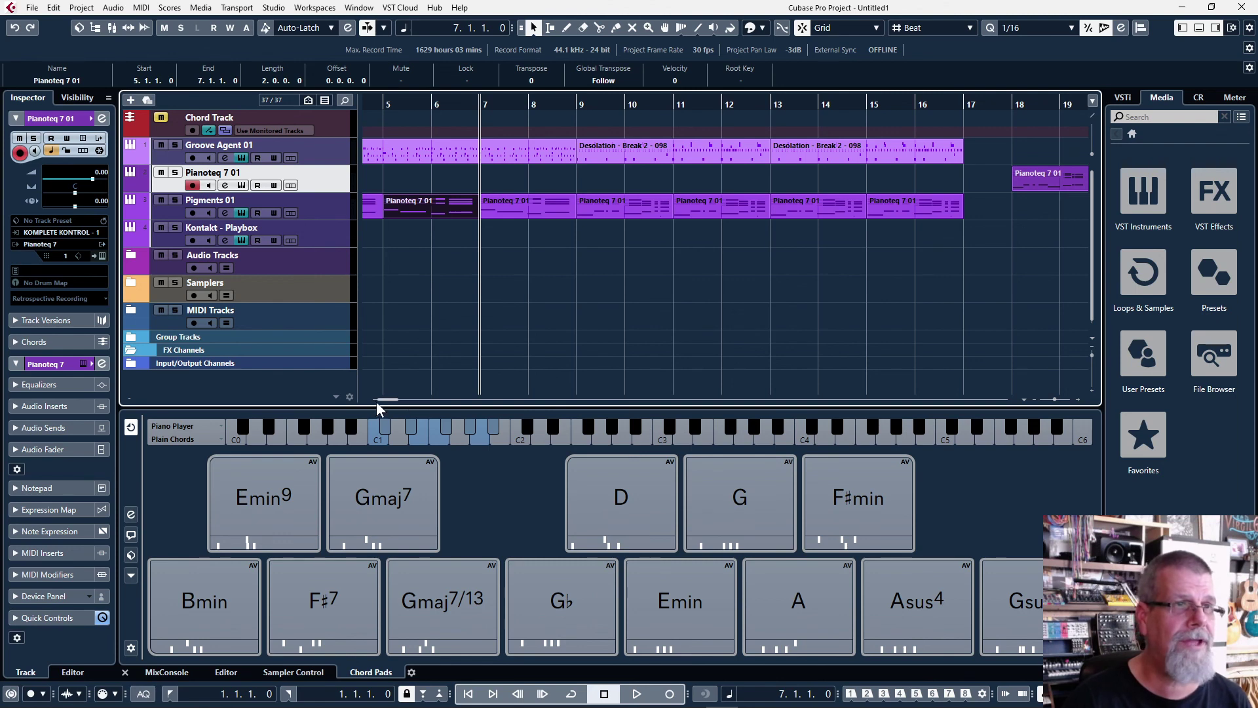
pyautogui.moveTo(383, 400); pyautogui.dragTo(375, 400)
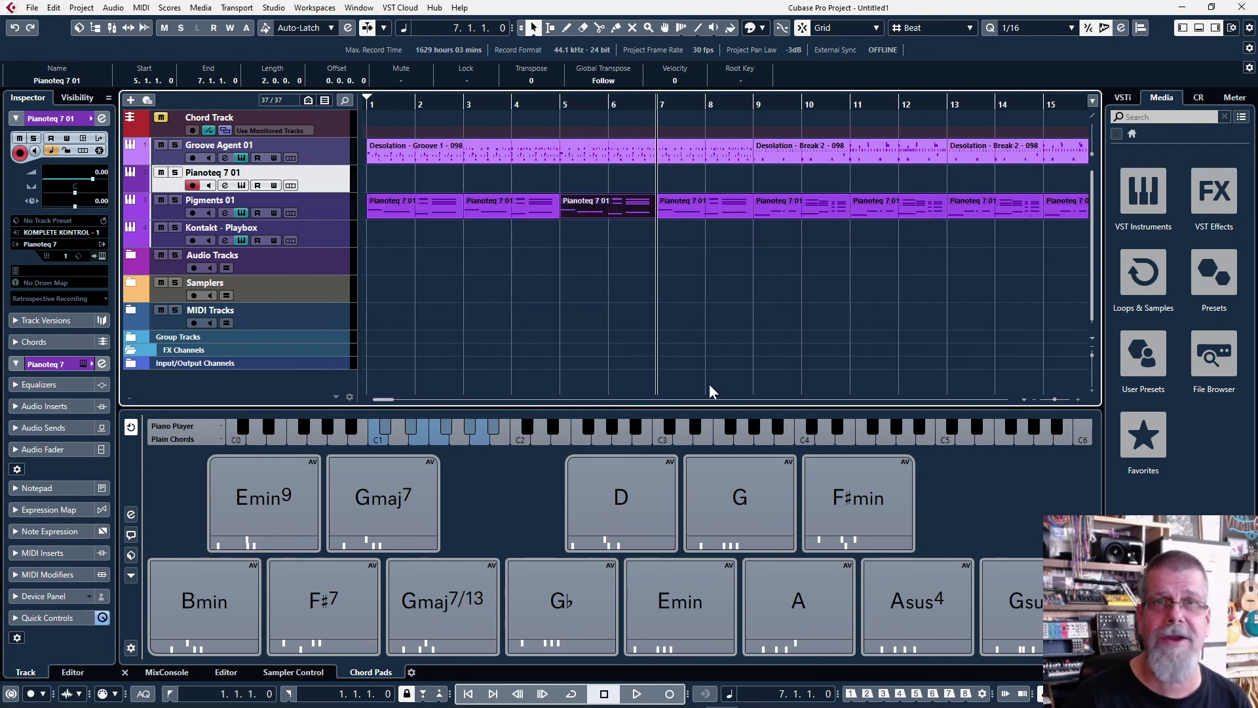